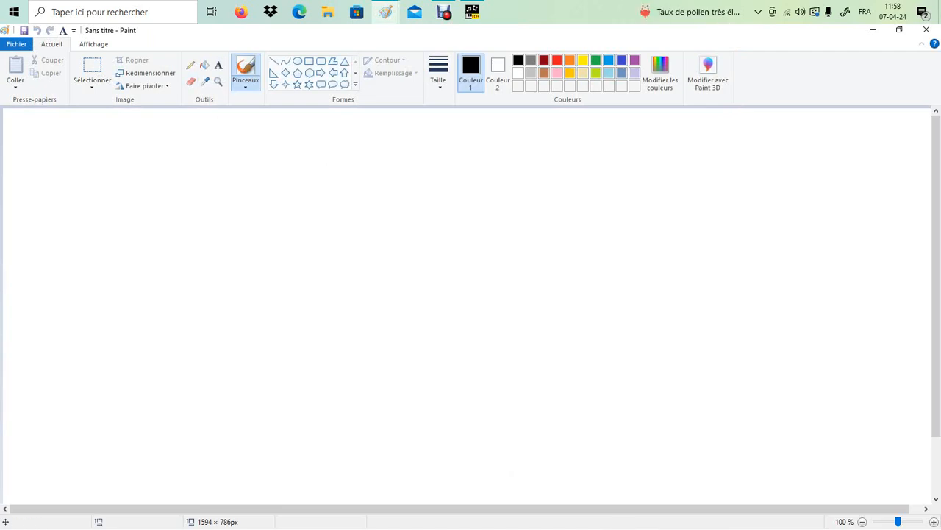
# Step: Select the Pencil tool with a thicker line size
pyautogui.click(190, 64)
pyautogui.click(438, 73)
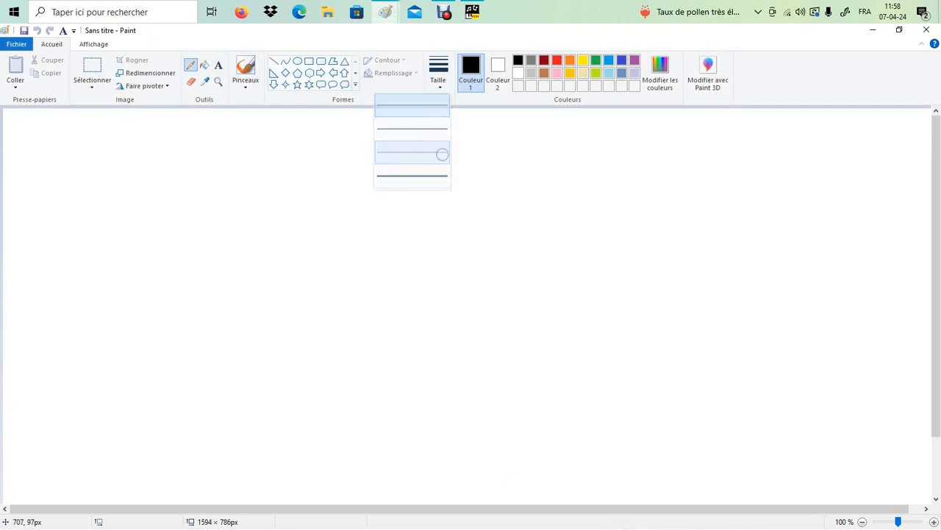
pyautogui.click(441, 153)
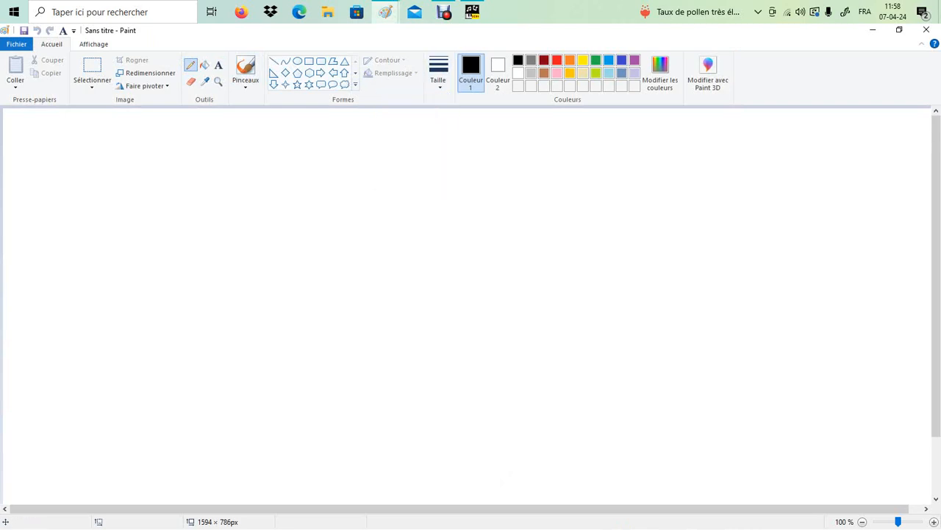
# Step: Handwrite the note names Fa do sol ré la mi si in a row
pyautogui.moveTo(209, 179)
pyautogui.mouseDown()
pyautogui.moveTo(228, 139)
pyautogui.moveTo(253, 174)
pyautogui.mouseUp()
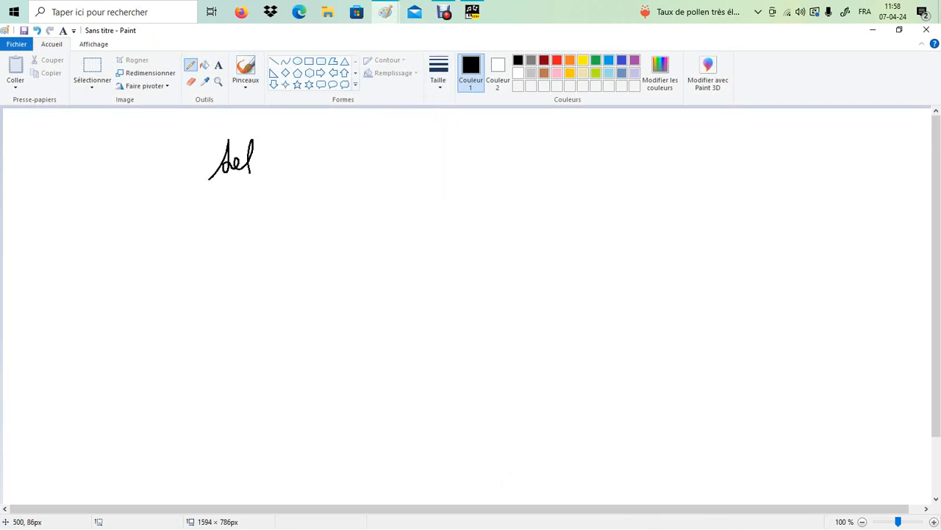
pyautogui.moveTo(63, 141)
pyautogui.mouseDown()
pyautogui.moveTo(63, 185)
pyautogui.moveTo(79, 154)
pyautogui.mouseUp()
pyautogui.moveTo(67, 171); pyautogui.dragTo(82, 179)
pyautogui.moveTo(122, 157)
pyautogui.mouseDown()
pyautogui.moveTo(124, 177)
pyautogui.moveTo(132, 145)
pyautogui.mouseUp()
pyautogui.moveTo(131, 165); pyautogui.dragTo(136, 173)
pyautogui.moveTo(289, 171)
pyautogui.mouseDown()
pyautogui.moveTo(304, 156)
pyautogui.moveTo(315, 166)
pyautogui.mouseUp()
pyautogui.moveTo(320, 141); pyautogui.dragTo(317, 150)
pyautogui.moveTo(348, 163)
pyautogui.mouseDown()
pyautogui.moveTo(357, 134)
pyautogui.moveTo(366, 159)
pyautogui.moveTo(425, 163)
pyautogui.moveTo(428, 151)
pyautogui.mouseUp()
pyautogui.moveTo(456, 145); pyautogui.dragTo(498, 165)
pyautogui.moveTo(498, 148); pyautogui.dragTo(507, 146)
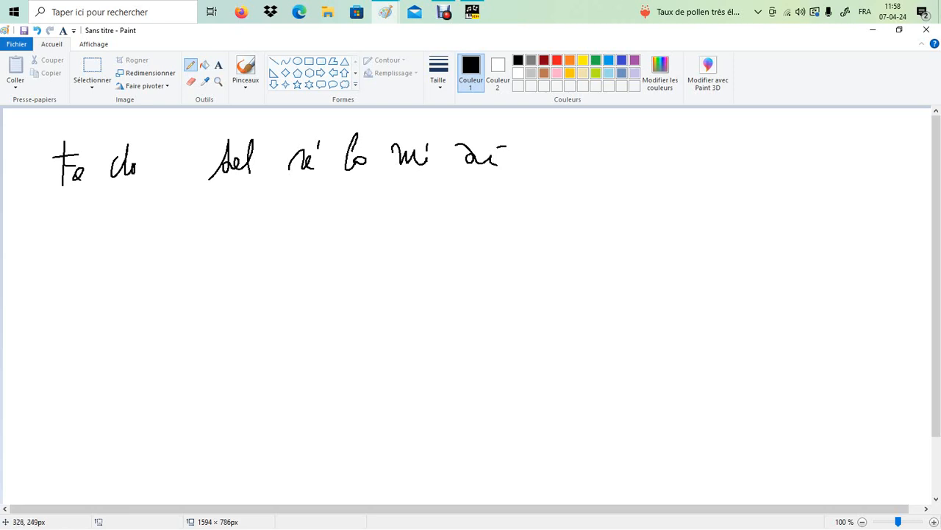
# Step: Write 1# beneath the note names and draw a looping scale curve with dots
pyautogui.moveTo(221, 224)
pyautogui.mouseDown()
pyautogui.moveTo(209, 254)
pyautogui.moveTo(234, 245)
pyautogui.mouseUp()
pyautogui.moveTo(244, 221); pyautogui.dragTo(239, 247)
pyautogui.moveTo(222, 235); pyautogui.dragTo(253, 227)
pyautogui.moveTo(230, 240); pyautogui.dragTo(243, 237)
pyautogui.moveTo(169, 424)
pyautogui.mouseDown()
pyautogui.moveTo(231, 385)
pyautogui.moveTo(205, 406)
pyautogui.moveTo(217, 331)
pyautogui.moveTo(249, 366)
pyautogui.moveTo(281, 356)
pyautogui.moveTo(327, 309)
pyautogui.moveTo(357, 297)
pyautogui.mouseUp()
# Step: Mark the half-tone steps on the curve and label them 1/2T
pyautogui.moveTo(331, 259); pyautogui.dragTo(346, 270)
pyautogui.moveTo(354, 263)
pyautogui.mouseDown()
pyautogui.moveTo(366, 273)
pyautogui.moveTo(368, 245)
pyautogui.mouseUp()
pyautogui.moveTo(357, 249); pyautogui.dragTo(375, 239)
pyautogui.moveTo(244, 317); pyautogui.dragTo(257, 337)
pyautogui.moveTo(262, 324)
pyautogui.mouseDown()
pyautogui.moveTo(278, 335)
pyautogui.moveTo(275, 299)
pyautogui.mouseUp()
# Step: Label the upper and lower whole-tone steps 1T
pyautogui.moveTo(307, 409)
pyautogui.mouseDown()
pyautogui.moveTo(302, 425)
pyautogui.moveTo(318, 399)
pyautogui.mouseUp()
pyautogui.moveTo(329, 391); pyautogui.dragTo(352, 392)
pyautogui.moveTo(339, 378); pyautogui.dragTo(353, 374)
pyautogui.moveTo(361, 368)
pyautogui.mouseDown()
pyautogui.moveTo(367, 359)
pyautogui.moveTo(379, 369)
pyautogui.mouseUp()
pyautogui.moveTo(369, 352); pyautogui.dragTo(383, 345)
pyautogui.moveTo(212, 480); pyautogui.dragTo(221, 468)
pyautogui.moveTo(224, 469); pyautogui.dragTo(225, 476)
pyautogui.moveTo(216, 465); pyautogui.dragTo(256, 456)
pyautogui.moveTo(257, 446)
pyautogui.mouseDown()
pyautogui.moveTo(262, 460)
pyautogui.moveTo(262, 440)
pyautogui.mouseUp()
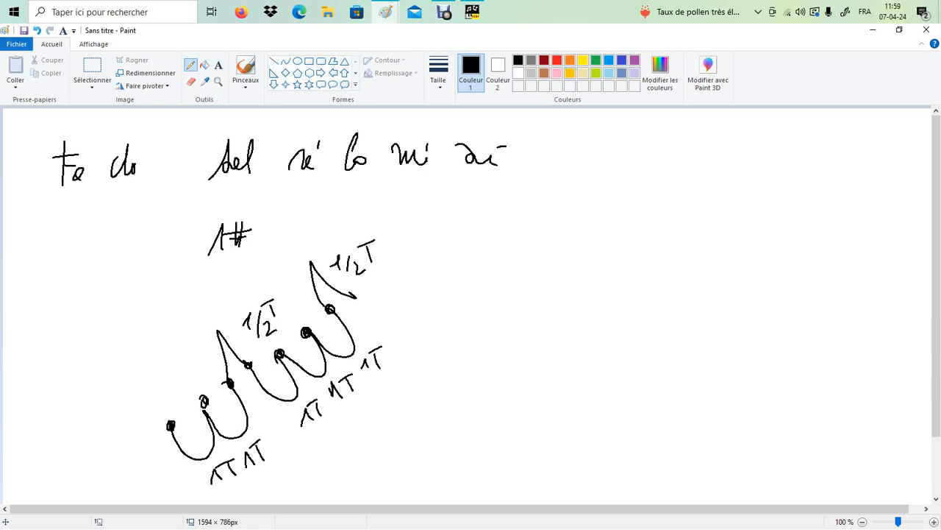
# Step: In orange, mark the lowest note NB and highest note NH, joined by a line
pyautogui.click(570, 61)
pyautogui.moveTo(163, 422); pyautogui.dragTo(168, 426)
pyautogui.moveTo(115, 455)
pyautogui.mouseDown()
pyautogui.moveTo(116, 434)
pyautogui.moveTo(128, 431)
pyautogui.mouseUp()
pyautogui.moveTo(136, 451)
pyautogui.mouseDown()
pyautogui.moveTo(142, 433)
pyautogui.moveTo(144, 456)
pyautogui.mouseUp()
pyautogui.moveTo(356, 297)
pyautogui.mouseDown()
pyautogui.moveTo(404, 277)
pyautogui.moveTo(412, 301)
pyautogui.mouseUp()
pyautogui.moveTo(410, 291); pyautogui.dragTo(424, 288)
pyautogui.moveTo(421, 276); pyautogui.dragTo(421, 312)
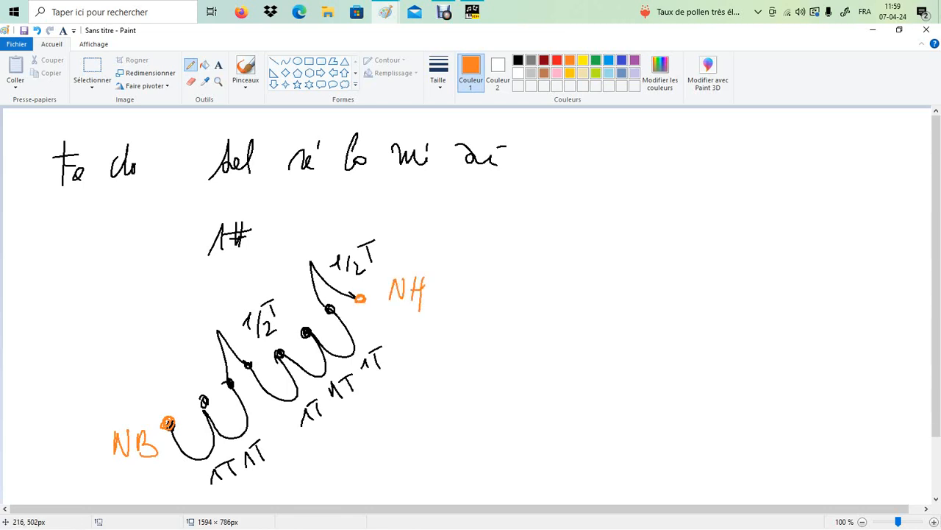
pyautogui.moveTo(122, 410); pyautogui.dragTo(364, 274)
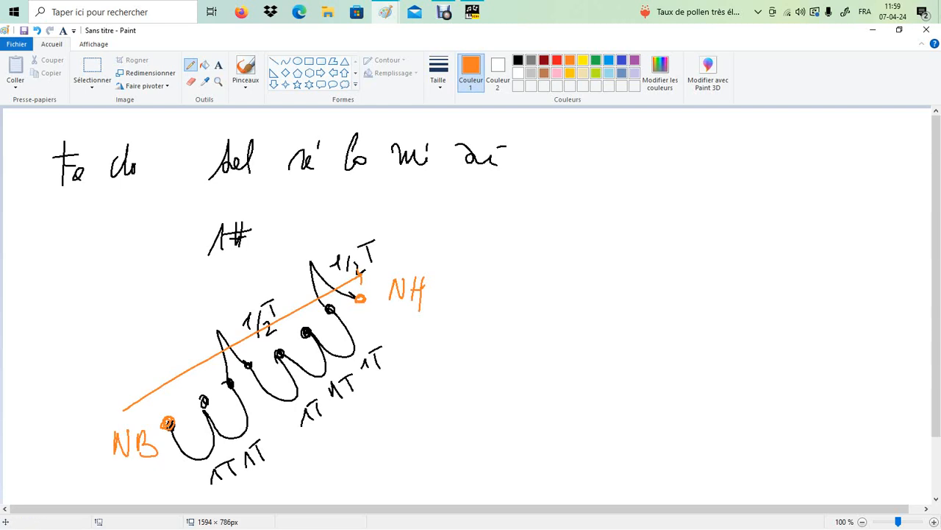
# Step: In purple, draw an arrow along the orange line and start writing 'gamme'
pyautogui.click(635, 60)
pyautogui.moveTo(340, 274)
pyautogui.mouseDown()
pyautogui.moveTo(114, 405)
pyautogui.moveTo(122, 403)
pyautogui.mouseUp()
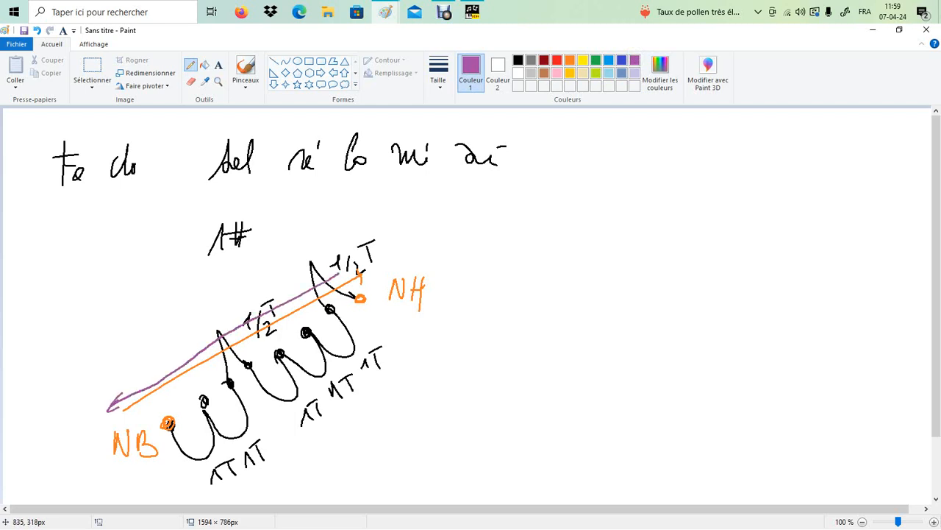
pyautogui.moveTo(428, 353)
pyautogui.mouseDown()
pyautogui.moveTo(419, 368)
pyautogui.moveTo(443, 372)
pyautogui.moveTo(592, 352)
pyautogui.moveTo(603, 371)
pyautogui.moveTo(650, 358)
pyautogui.moveTo(671, 368)
pyautogui.mouseUp()
# Step: Finish the purple 'gamme majeure' caption, then write 2#, 3#, 4# and 5# after 1#
pyautogui.click(611, 349)
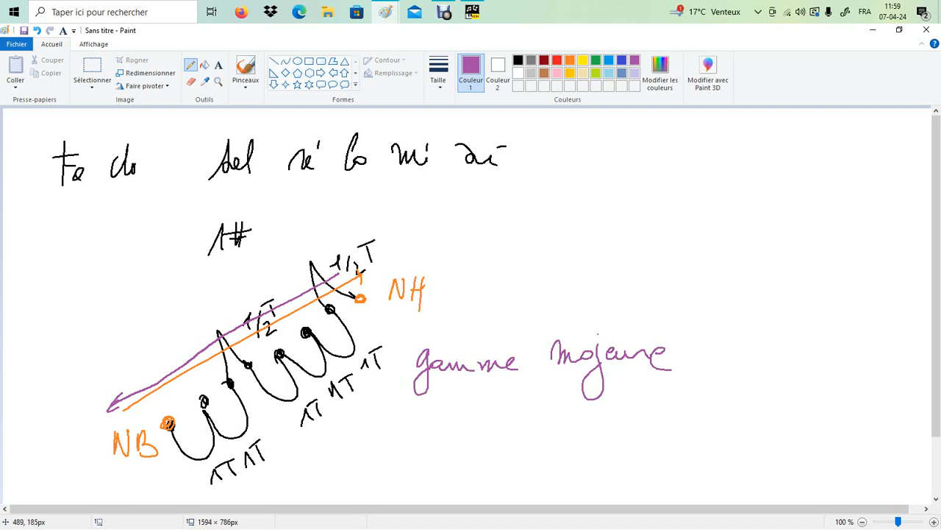
pyautogui.moveTo(286, 218); pyautogui.dragTo(311, 235)
pyautogui.moveTo(295, 221); pyautogui.dragTo(317, 219)
pyautogui.moveTo(297, 229); pyautogui.dragTo(360, 226)
pyautogui.moveTo(368, 206)
pyautogui.mouseDown()
pyautogui.moveTo(367, 225)
pyautogui.moveTo(371, 214)
pyautogui.mouseUp()
pyautogui.moveTo(354, 222)
pyautogui.mouseDown()
pyautogui.moveTo(404, 219)
pyautogui.moveTo(410, 228)
pyautogui.mouseUp()
pyautogui.moveTo(425, 200); pyautogui.dragTo(430, 222)
pyautogui.moveTo(414, 211)
pyautogui.mouseDown()
pyautogui.moveTo(437, 219)
pyautogui.moveTo(471, 213)
pyautogui.moveTo(464, 226)
pyautogui.mouseUp()
pyautogui.moveTo(477, 203); pyautogui.dragTo(487, 203)
pyautogui.moveTo(493, 204)
pyautogui.mouseDown()
pyautogui.moveTo(489, 223)
pyautogui.moveTo(499, 226)
pyautogui.mouseUp()
pyautogui.moveTo(482, 215); pyautogui.dragTo(503, 214)
pyautogui.moveTo(484, 226); pyautogui.dragTo(501, 224)
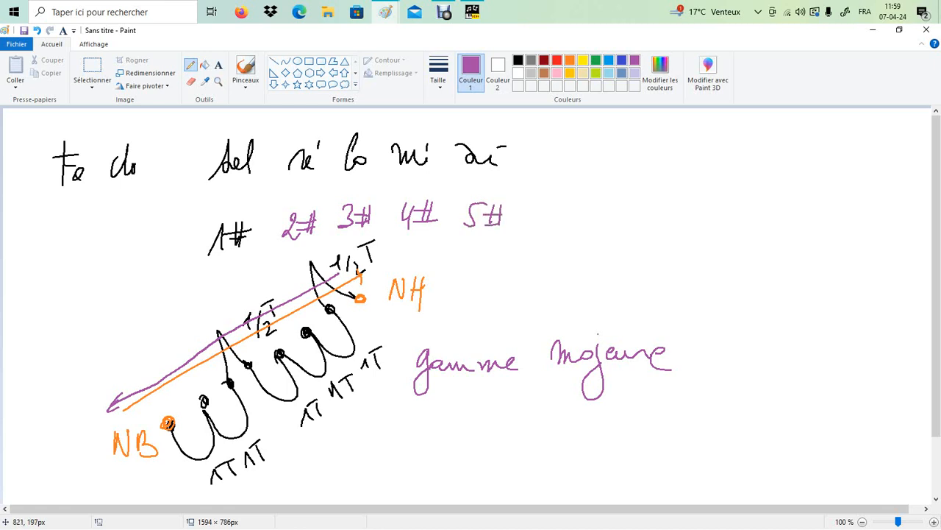
# Step: Move the 'Fa do' syllables after 'si', shifting 'do' further right
pyautogui.click(92, 68)
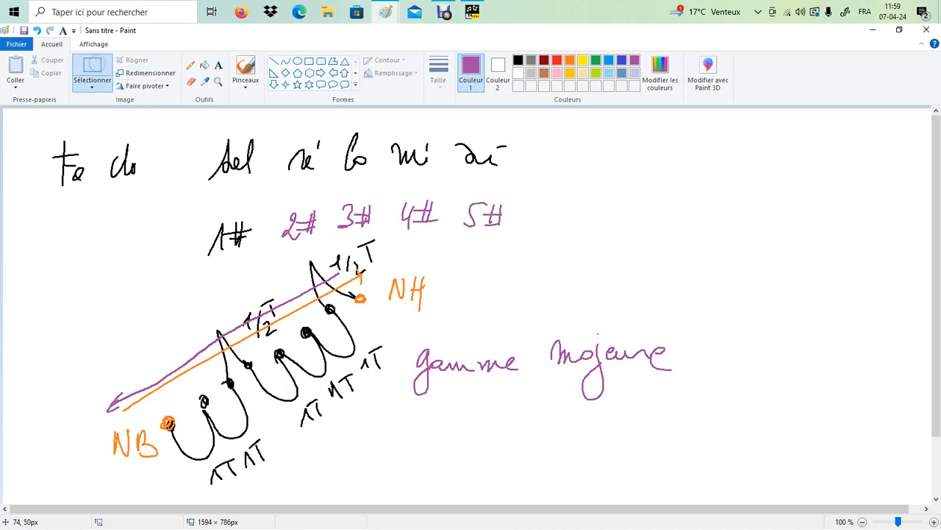
pyautogui.moveTo(48, 121); pyautogui.dragTo(152, 214)
pyautogui.moveTo(111, 190); pyautogui.dragTo(629, 175)
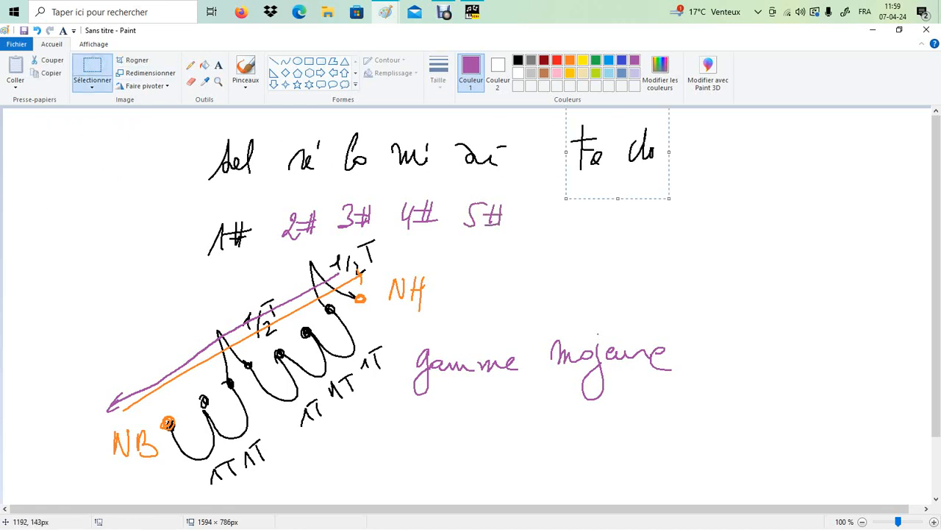
pyautogui.click(676, 193)
pyautogui.moveTo(626, 123); pyautogui.dragTo(668, 186)
pyautogui.moveTo(644, 151); pyautogui.dragTo(700, 147)
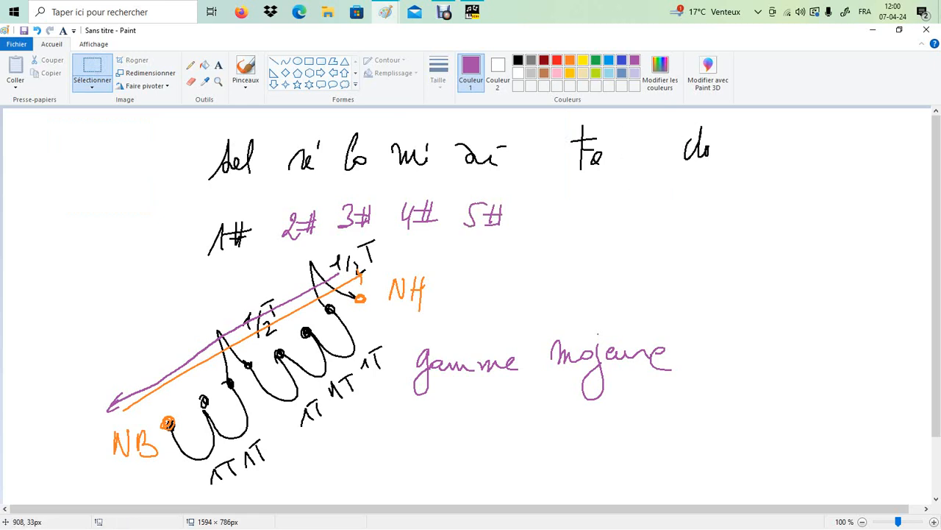
# Step: Add sharps after Fa and do to make Fa# and do#
pyautogui.click(191, 64)
pyautogui.moveTo(627, 144); pyautogui.dragTo(622, 164)
pyautogui.moveTo(634, 142)
pyautogui.mouseDown()
pyautogui.moveTo(628, 167)
pyautogui.moveTo(635, 147)
pyautogui.mouseUp()
pyautogui.moveTo(615, 161); pyautogui.dragTo(643, 157)
pyautogui.moveTo(736, 139); pyautogui.dragTo(732, 156)
pyautogui.moveTo(745, 134); pyautogui.dragTo(741, 156)
pyautogui.moveTo(727, 147); pyautogui.dragTo(747, 144)
pyautogui.moveTo(725, 154); pyautogui.dragTo(746, 151)
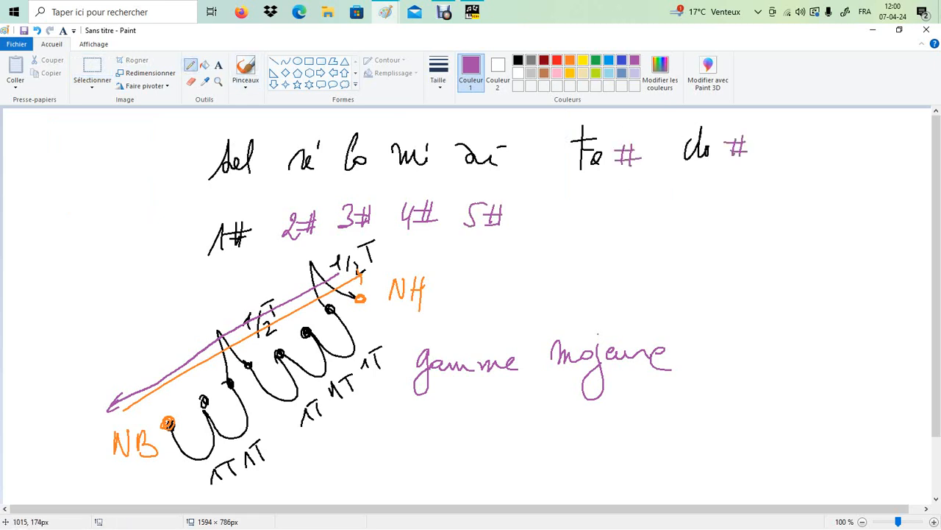
# Step: Write 6# under Fa# and 7# under do#
pyautogui.moveTo(598, 195); pyautogui.dragTo(585, 213)
pyautogui.moveTo(607, 200); pyautogui.dragTo(611, 223)
pyautogui.moveTo(597, 209); pyautogui.dragTo(611, 205)
pyautogui.moveTo(599, 218); pyautogui.dragTo(616, 213)
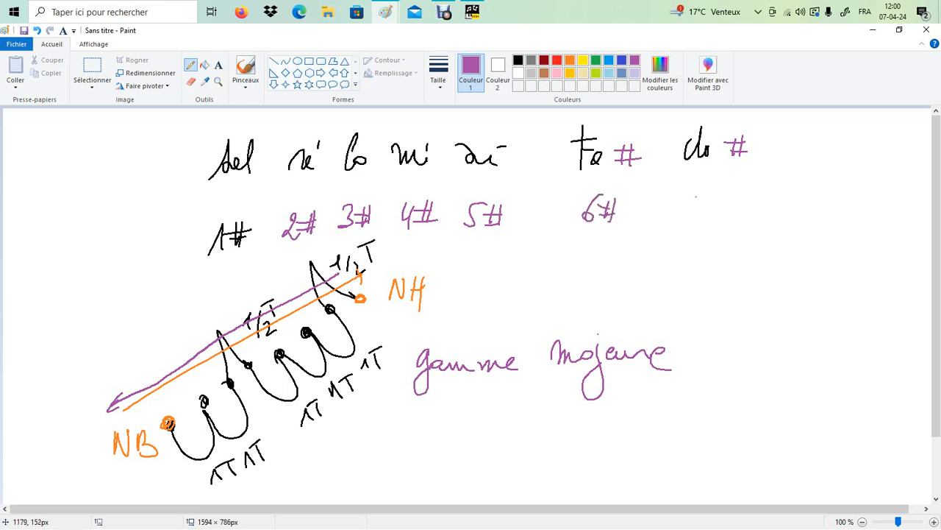
pyautogui.moveTo(696, 193); pyautogui.dragTo(702, 213)
pyautogui.moveTo(725, 191)
pyautogui.mouseDown()
pyautogui.moveTo(730, 213)
pyautogui.moveTo(737, 199)
pyautogui.mouseUp()
pyautogui.moveTo(731, 205); pyautogui.dragTo(750, 201)
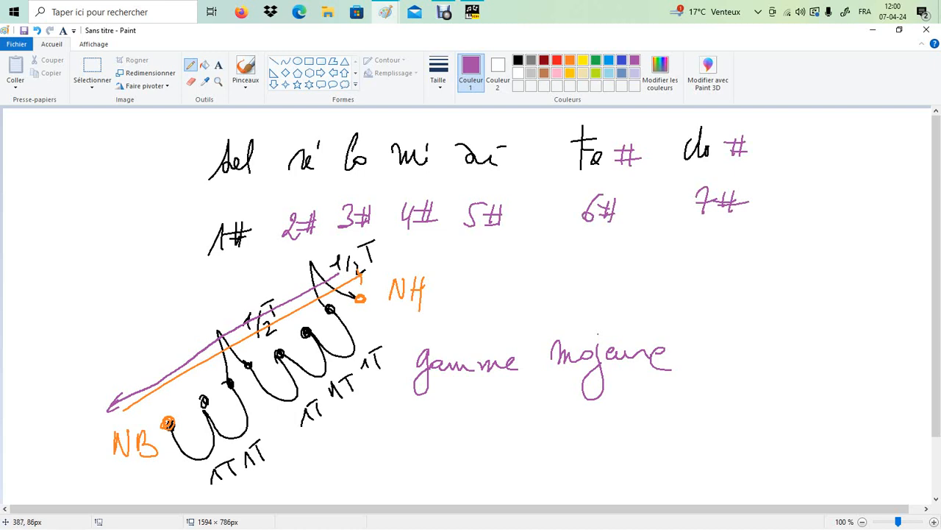
# Step: Draw rounded rectangles boxing the sol-to-Fa# group and the do#/7# column
pyautogui.click(320, 60)
pyautogui.moveTo(183, 115); pyautogui.dragTo(655, 262)
pyautogui.moveTo(668, 112); pyautogui.dragTo(766, 260)
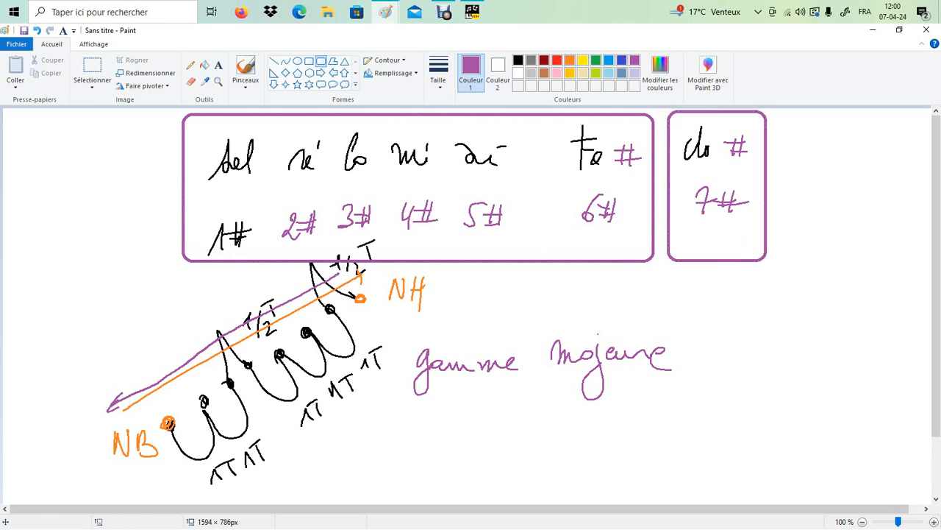
# Step: Write 'do', '0#' and '0b' in blue at the far left
pyautogui.click(622, 59)
pyautogui.click(191, 65)
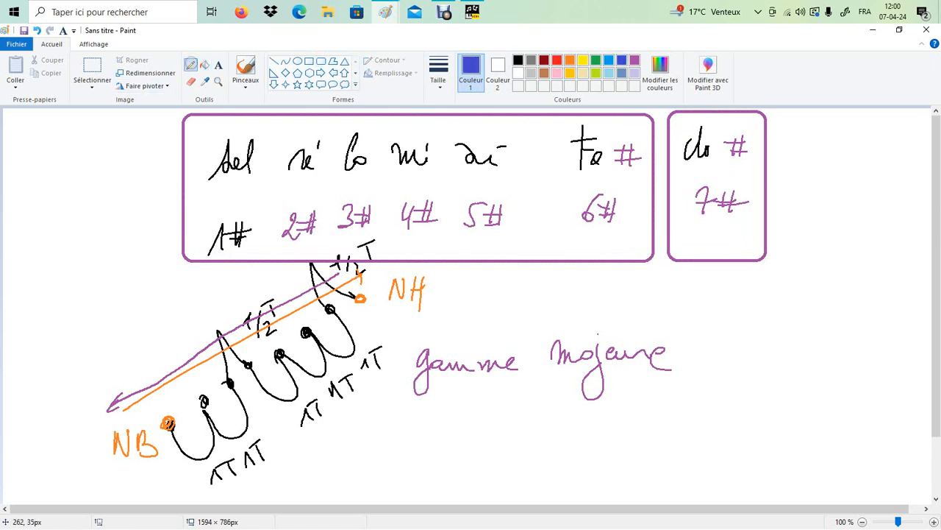
pyautogui.moveTo(116, 145); pyautogui.dragTo(112, 165)
pyautogui.moveTo(127, 128); pyautogui.dragTo(122, 166)
pyautogui.moveTo(125, 152); pyautogui.dragTo(125, 153)
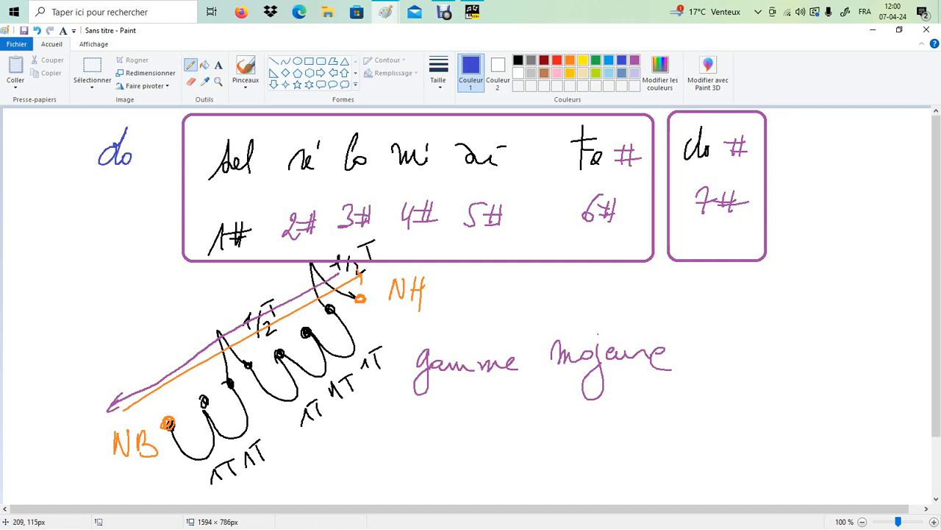
pyautogui.moveTo(94, 201); pyautogui.dragTo(111, 209)
pyautogui.moveTo(123, 188)
pyautogui.mouseDown()
pyautogui.moveTo(117, 220)
pyautogui.moveTo(132, 196)
pyautogui.mouseUp()
pyautogui.moveTo(102, 215); pyautogui.dragTo(128, 209)
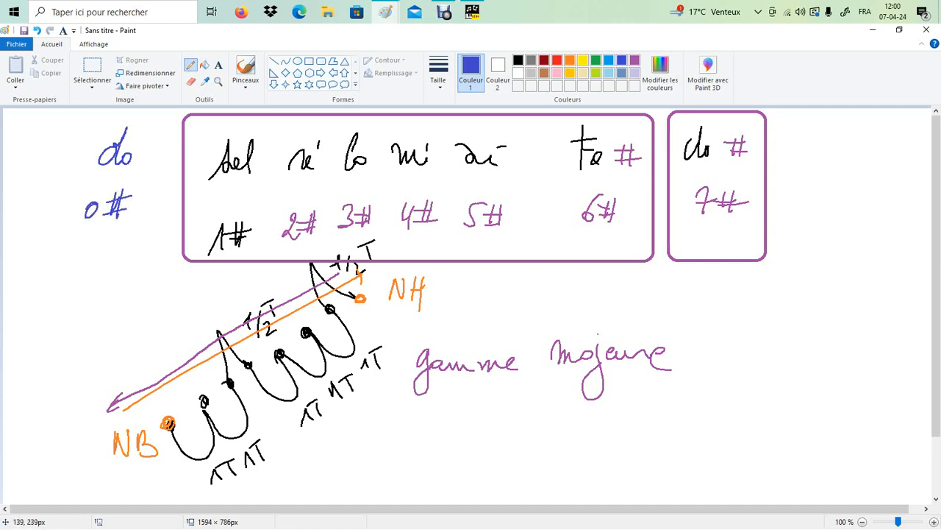
pyautogui.moveTo(81, 248); pyautogui.dragTo(101, 261)
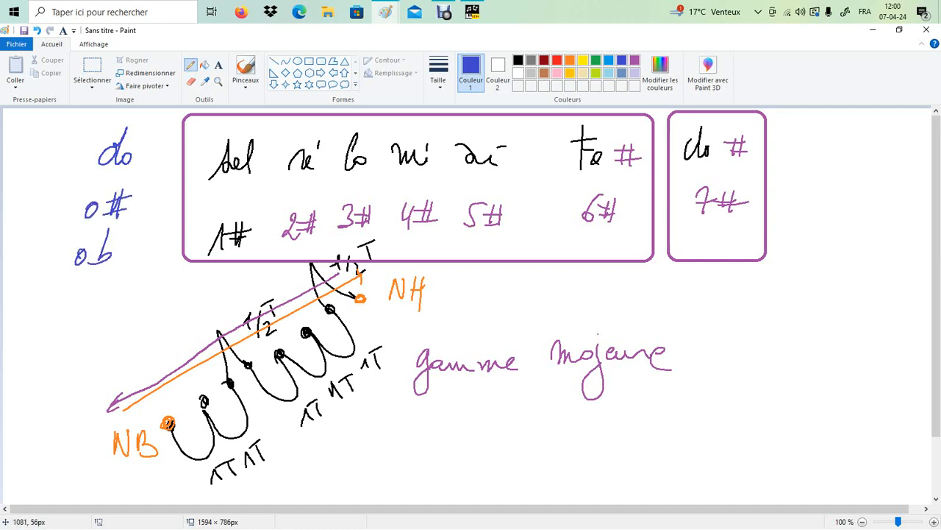
# Step: Box the blue do column with a purple rectangle
pyautogui.click(635, 60)
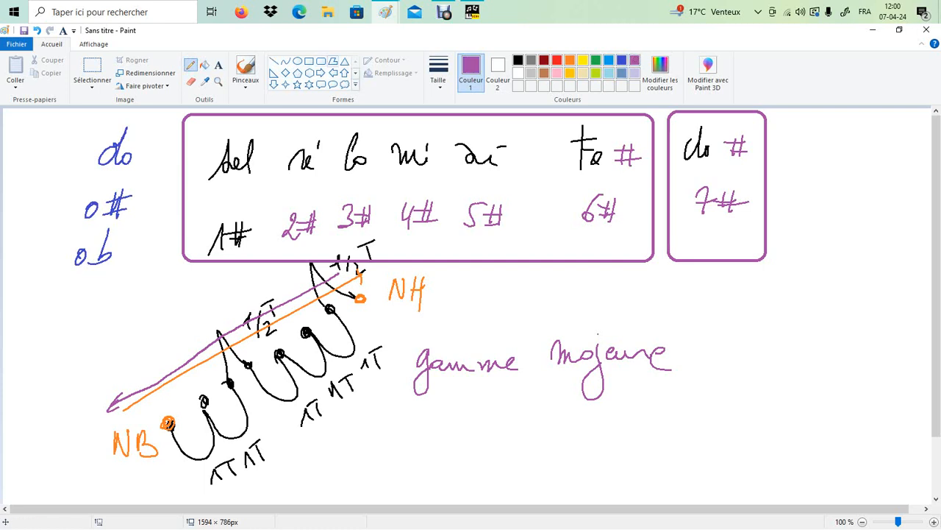
pyautogui.click(320, 61)
pyautogui.moveTo(62, 124)
pyautogui.mouseDown()
pyautogui.moveTo(152, 225)
pyautogui.moveTo(154, 272)
pyautogui.mouseUp()
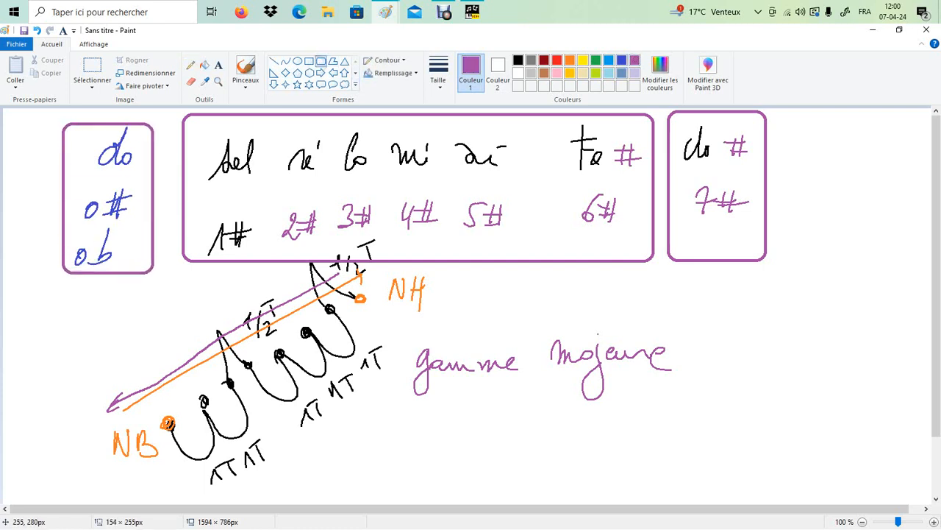
pyautogui.moveTo(110, 124); pyautogui.dragTo(110, 115)
pyautogui.rightClick(111, 122)
pyautogui.press('Escape')
# Step: Draw a ϕ symbol below the do box
pyautogui.click(190, 65)
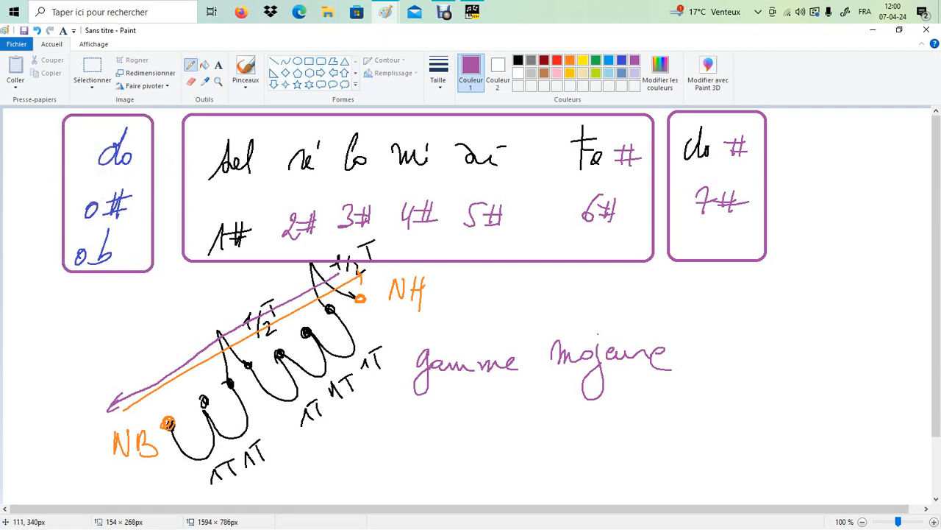
pyautogui.moveTo(74, 306)
pyautogui.mouseDown()
pyautogui.moveTo(69, 331)
pyautogui.moveTo(77, 310)
pyautogui.mouseUp()
pyautogui.moveTo(51, 349); pyautogui.dragTo(77, 293)
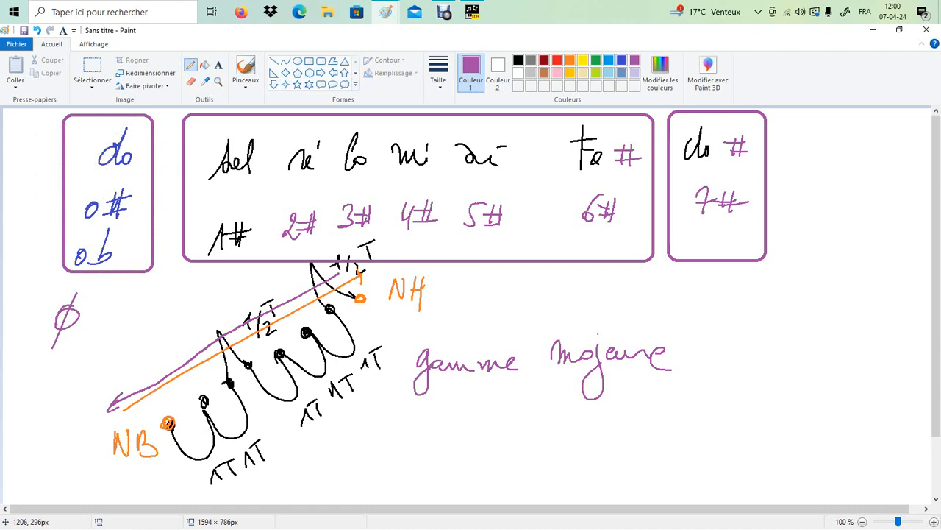
# Step: Write 'Complet' in purple at the right, then select and delete it
pyautogui.moveTo(718, 295)
pyautogui.mouseDown()
pyautogui.moveTo(700, 309)
pyautogui.moveTo(717, 317)
pyautogui.moveTo(767, 312)
pyautogui.mouseUp()
pyautogui.moveTo(770, 286)
pyautogui.mouseDown()
pyautogui.moveTo(767, 317)
pyautogui.moveTo(784, 300)
pyautogui.mouseUp()
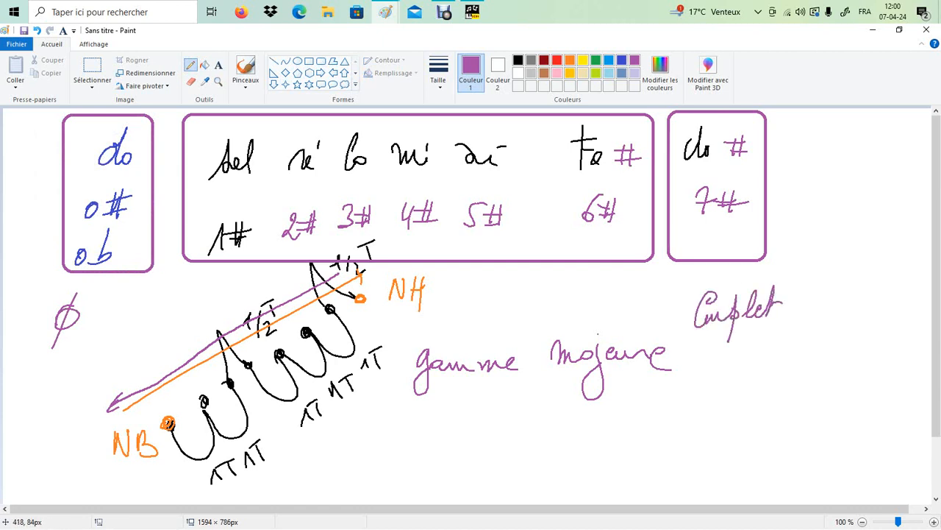
pyautogui.click(91, 67)
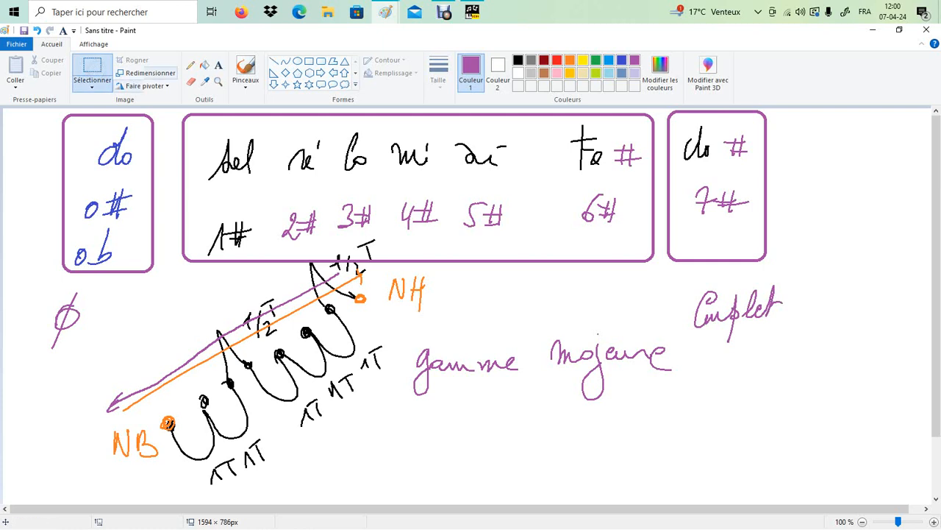
pyautogui.moveTo(684, 277); pyautogui.dragTo(792, 368)
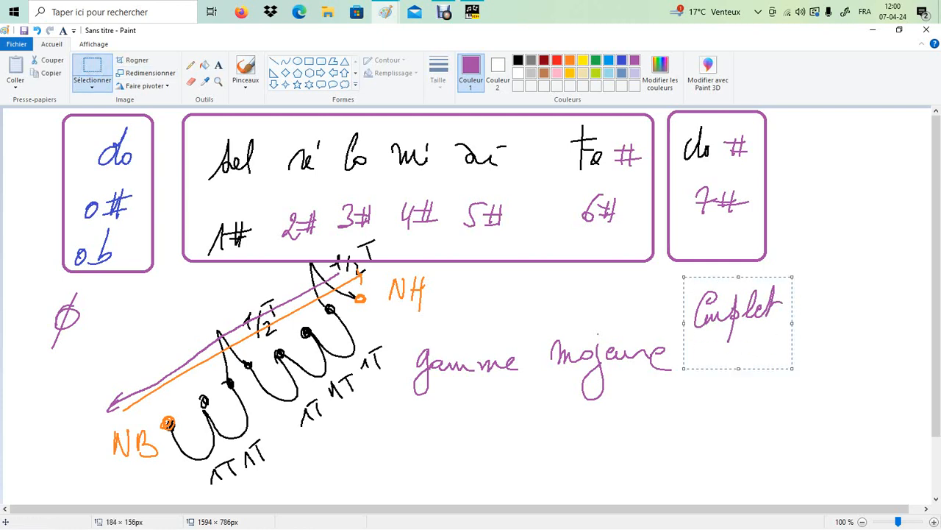
pyautogui.press('Delete')
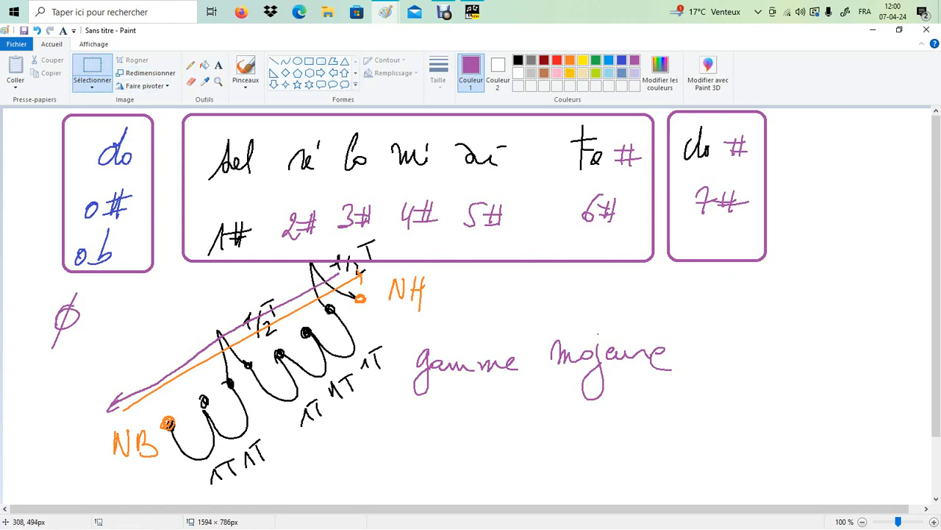
pyautogui.click(191, 64)
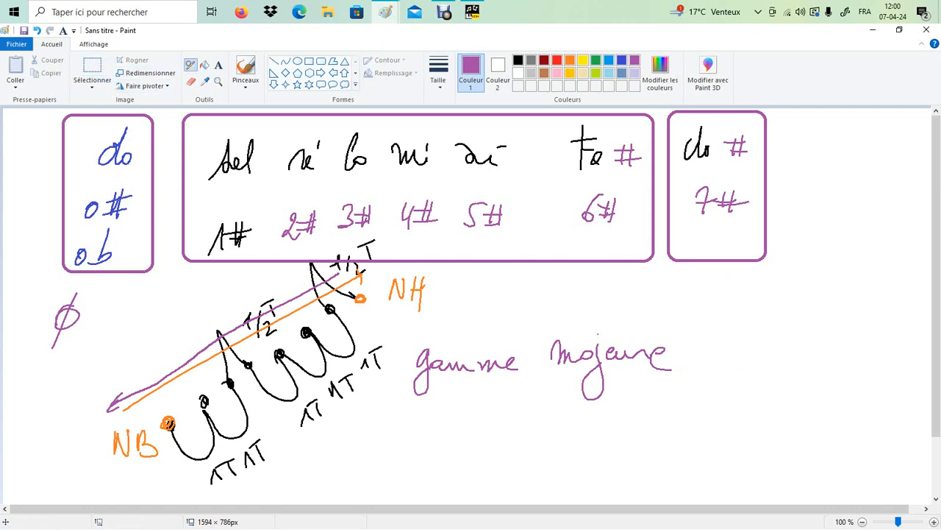
# Step: Handwrite 'fa' below the long purple arrow
pyautogui.moveTo(150, 390)
pyautogui.mouseDown()
pyautogui.moveTo(147, 416)
pyautogui.moveTo(157, 389)
pyautogui.mouseUp()
pyautogui.moveTo(145, 404); pyautogui.dragTo(170, 409)
pyautogui.moveTo(173, 383); pyautogui.dragTo(171, 403)
pyautogui.moveTo(178, 382); pyautogui.dragTo(177, 402)
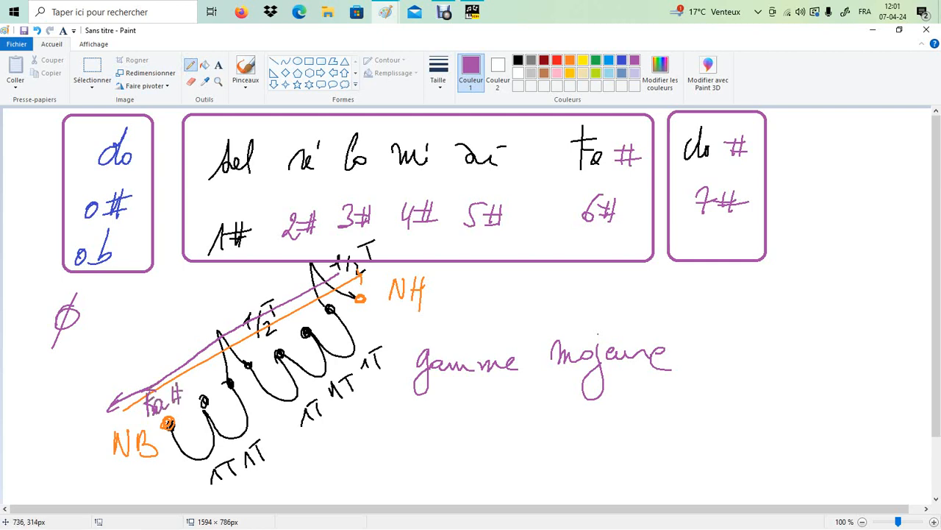
# Step: Write '= Fa#' beside NH and circle both Fa# labels
pyautogui.moveTo(436, 293); pyautogui.dragTo(446, 292)
pyautogui.moveTo(435, 299); pyautogui.dragTo(458, 303)
pyautogui.moveTo(459, 281); pyautogui.dragTo(470, 278)
pyautogui.moveTo(453, 292)
pyautogui.mouseDown()
pyautogui.moveTo(472, 290)
pyautogui.moveTo(475, 301)
pyautogui.mouseUp()
pyautogui.moveTo(490, 285)
pyautogui.mouseDown()
pyautogui.moveTo(489, 304)
pyautogui.moveTo(506, 300)
pyautogui.mouseUp()
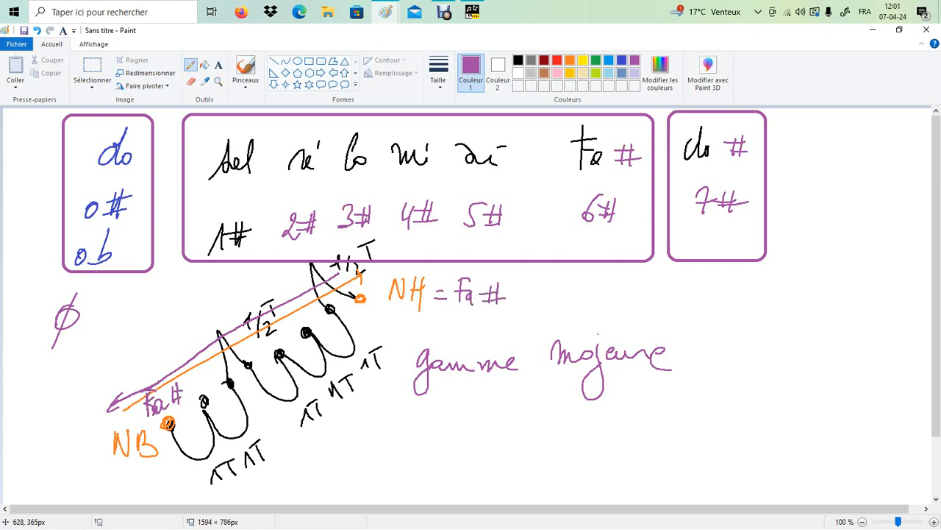
pyautogui.moveTo(137, 377)
pyautogui.mouseDown()
pyautogui.moveTo(170, 372)
pyautogui.moveTo(123, 391)
pyautogui.mouseUp()
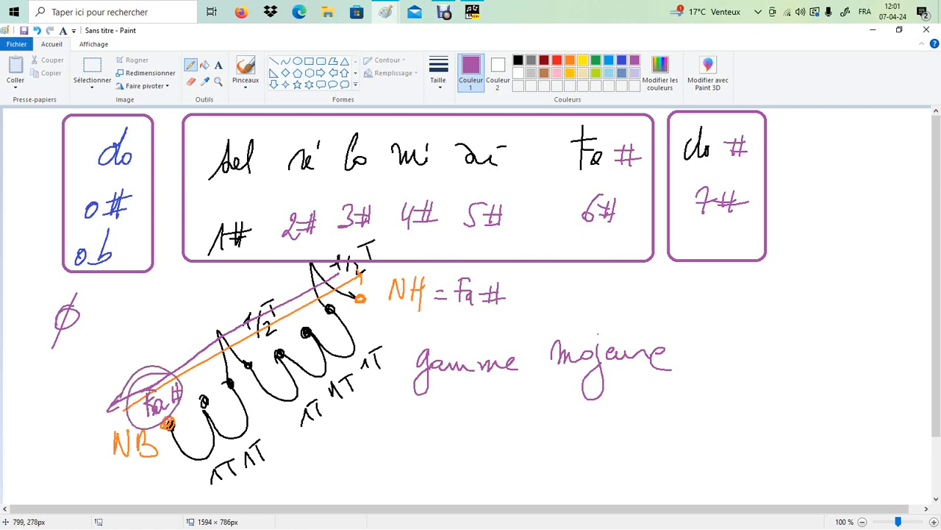
pyautogui.moveTo(464, 267); pyautogui.dragTo(458, 268)
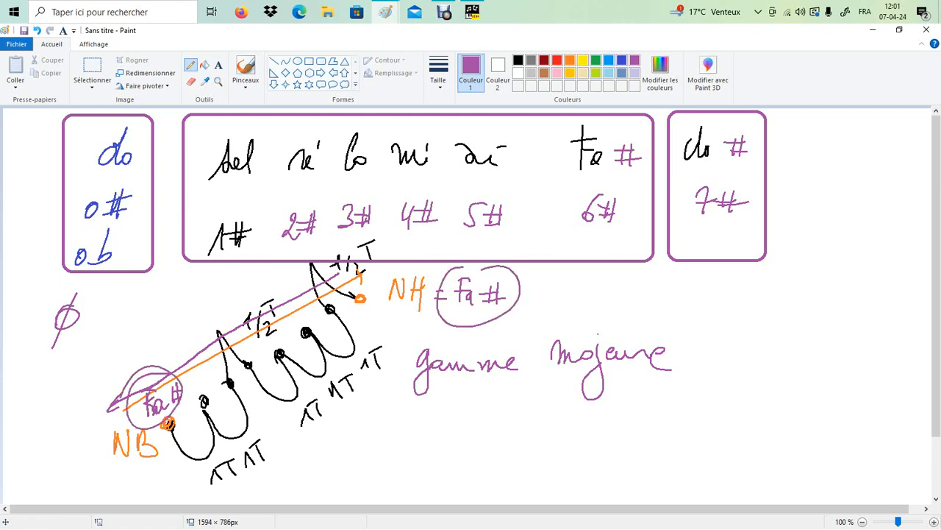
# Step: Repaint the scale's note dots in blue and underline the Fa# near NB
pyautogui.click(609, 60)
pyautogui.moveTo(166, 421)
pyautogui.mouseDown()
pyautogui.moveTo(172, 426)
pyautogui.moveTo(304, 335)
pyautogui.mouseUp()
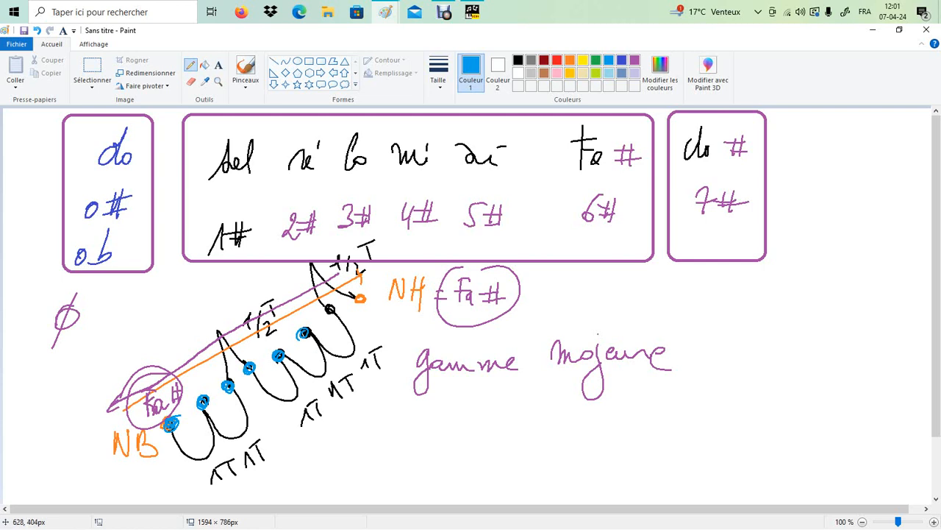
pyautogui.moveTo(363, 292); pyautogui.dragTo(357, 301)
pyautogui.moveTo(151, 421); pyautogui.dragTo(181, 407)
pyautogui.moveTo(333, 308); pyautogui.dragTo(328, 309)
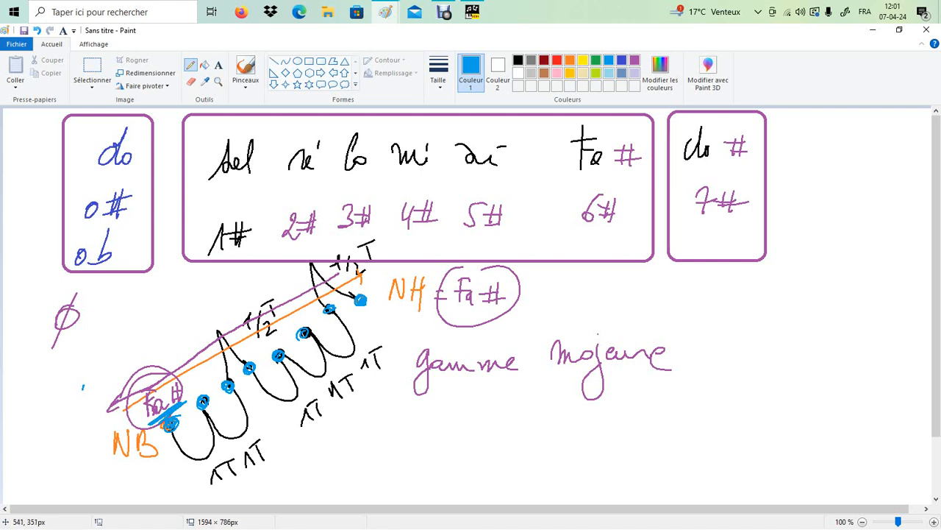
pyautogui.moveTo(306, 328); pyautogui.dragTo(331, 309)
# Step: Draw a blue oval at the right labelled 7#
pyautogui.moveTo(756, 278)
pyautogui.mouseDown()
pyautogui.moveTo(737, 272)
pyautogui.moveTo(811, 265)
pyautogui.mouseUp()
pyautogui.moveTo(823, 248)
pyautogui.mouseDown()
pyautogui.moveTo(817, 268)
pyautogui.moveTo(828, 254)
pyautogui.mouseUp()
pyautogui.moveTo(814, 263); pyautogui.dragTo(823, 260)
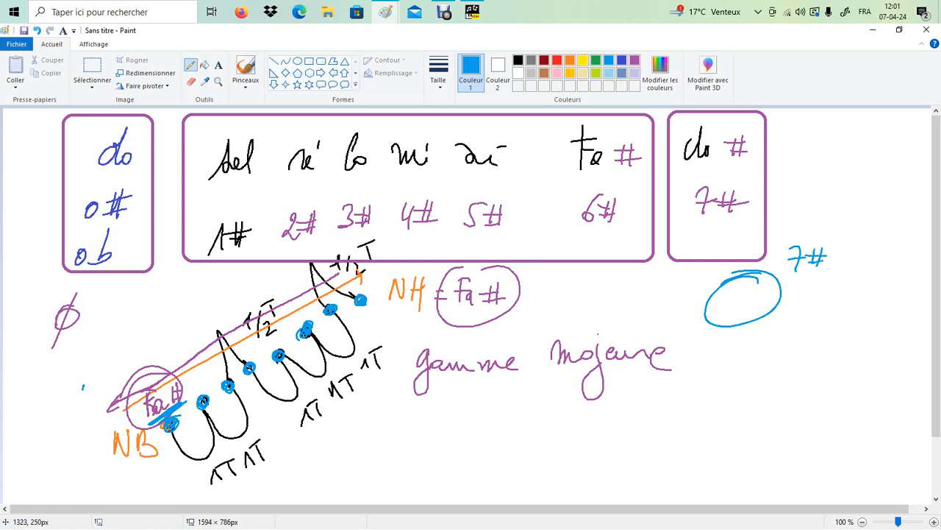
# Step: Draw a row of blue freehand ovals above the scale, circling the 1/2 mark and Fa#
pyautogui.moveTo(156, 307)
pyautogui.mouseDown()
pyautogui.moveTo(225, 280)
pyautogui.moveTo(243, 290)
pyautogui.mouseUp()
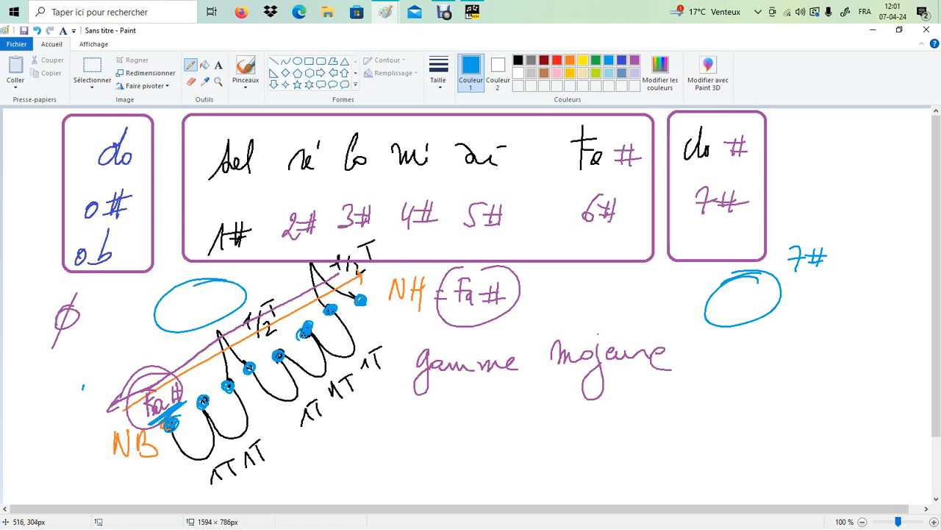
pyautogui.moveTo(254, 316)
pyautogui.mouseDown()
pyautogui.moveTo(320, 279)
pyautogui.moveTo(254, 327)
pyautogui.mouseUp()
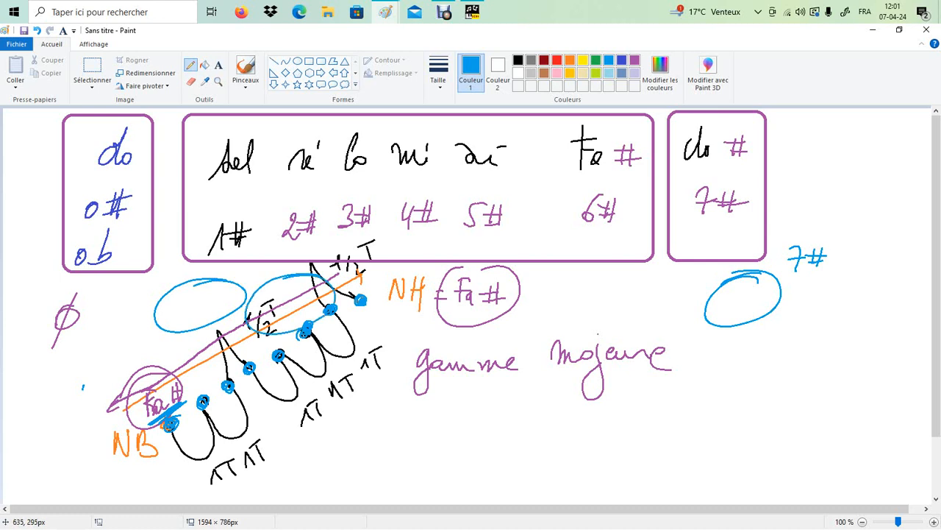
pyautogui.moveTo(378, 276)
pyautogui.mouseDown()
pyautogui.moveTo(333, 303)
pyautogui.moveTo(364, 272)
pyautogui.mouseUp()
pyautogui.moveTo(431, 262); pyautogui.dragTo(463, 291)
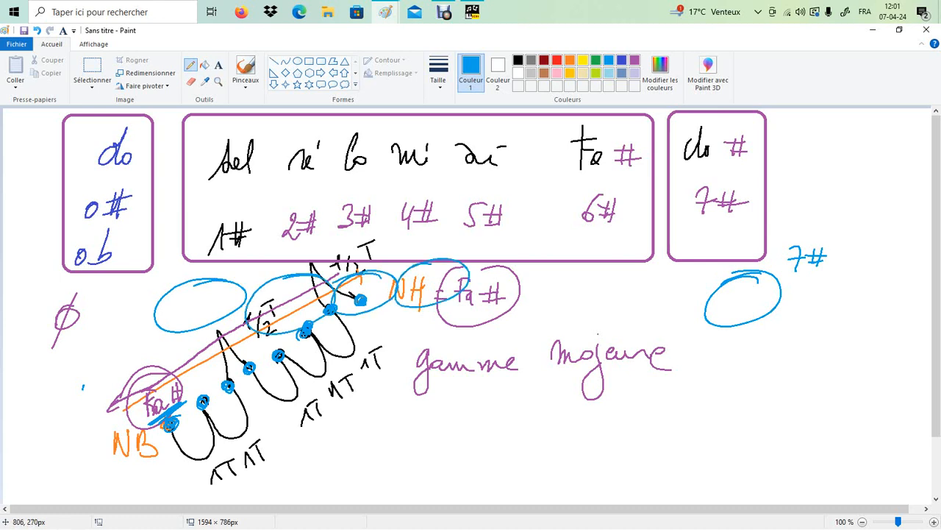
pyautogui.moveTo(492, 253)
pyautogui.mouseDown()
pyautogui.moveTo(462, 267)
pyautogui.moveTo(485, 254)
pyautogui.mouseUp()
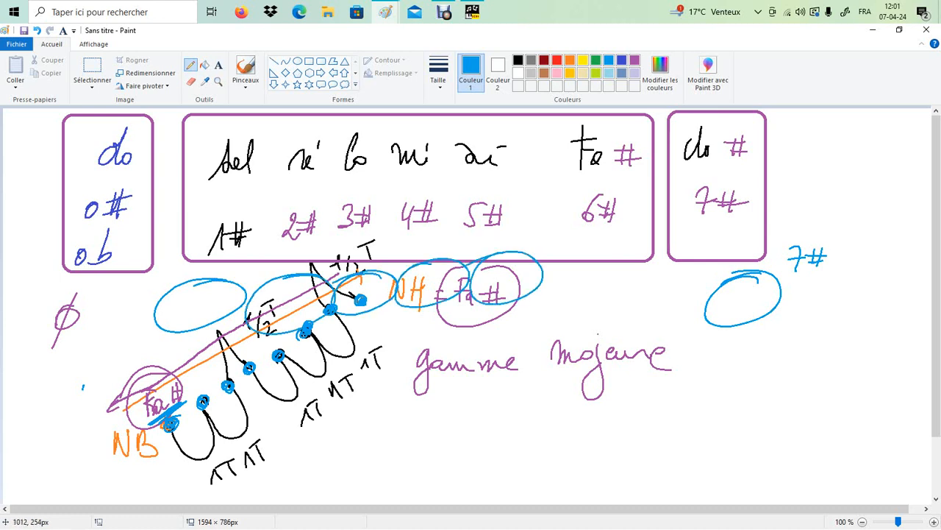
pyautogui.moveTo(611, 265); pyautogui.dragTo(563, 272)
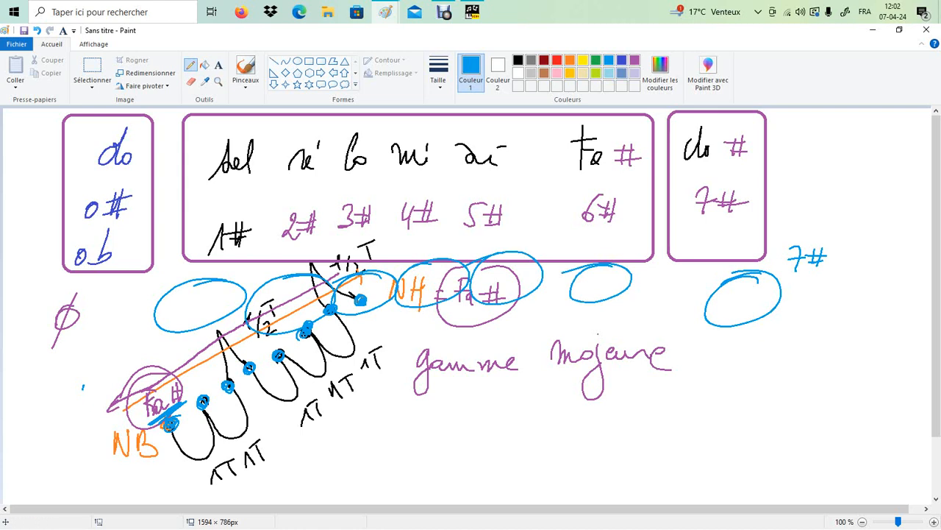
# Step: Fill the left do box and the right do#/7# box with green
pyautogui.click(622, 73)
pyautogui.click(205, 65)
pyautogui.click(110, 130)
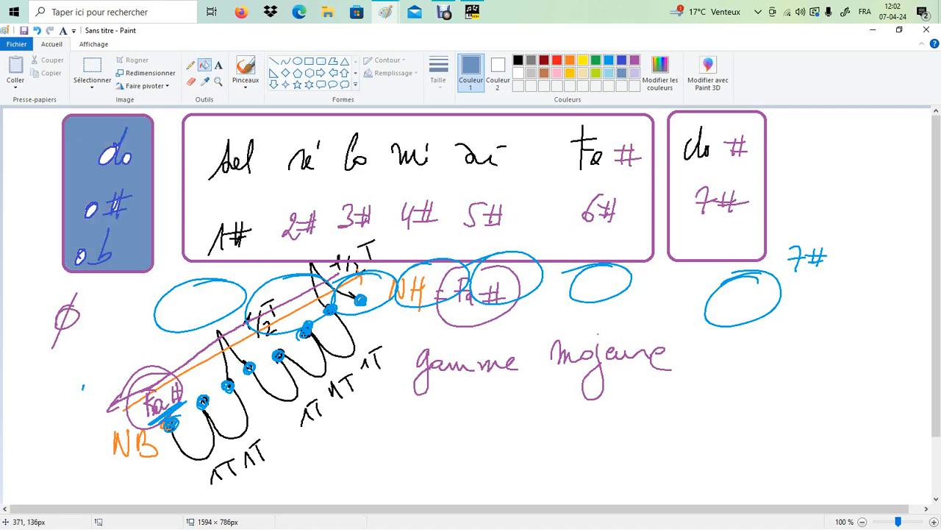
pyautogui.click(36, 30)
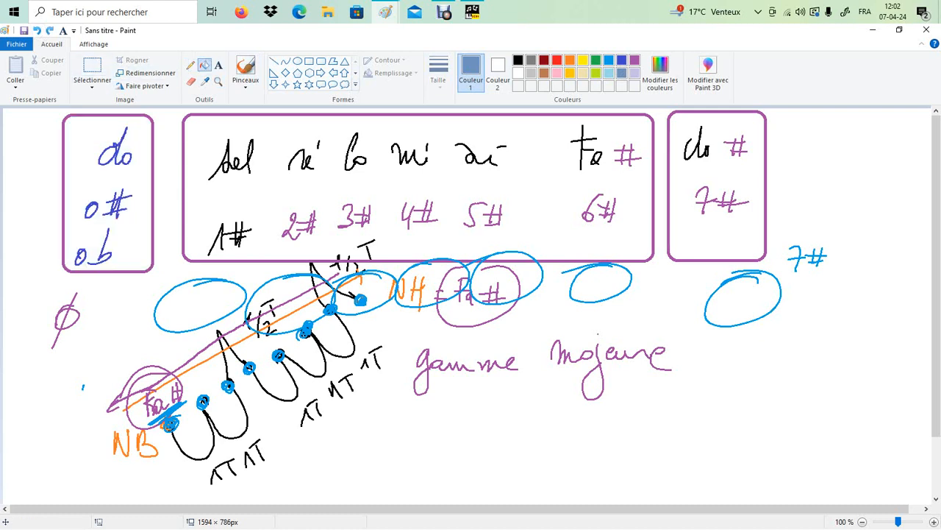
pyautogui.click(595, 60)
pyautogui.click(100, 172)
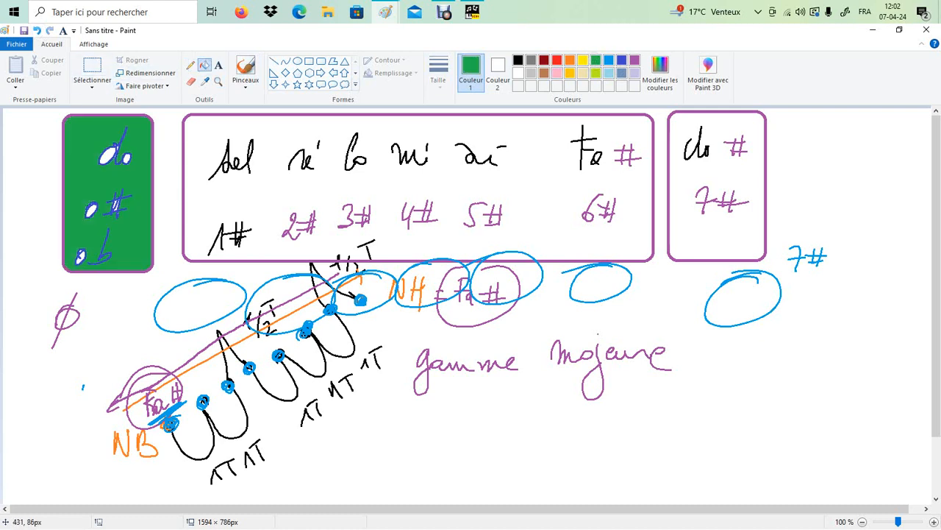
pyautogui.click(678, 188)
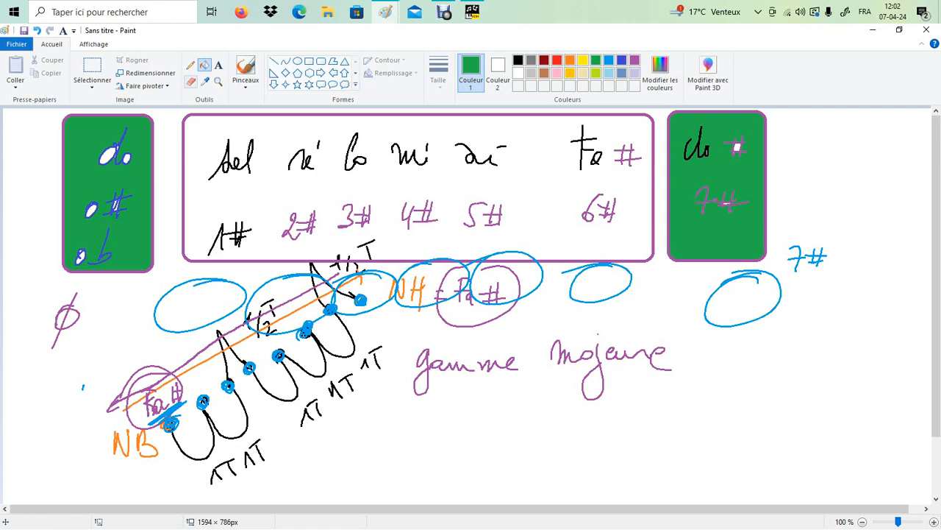
# Step: With the green pencil, write 'Fa do sol re la mi si' under 'gamme majeure'
pyautogui.click(191, 65)
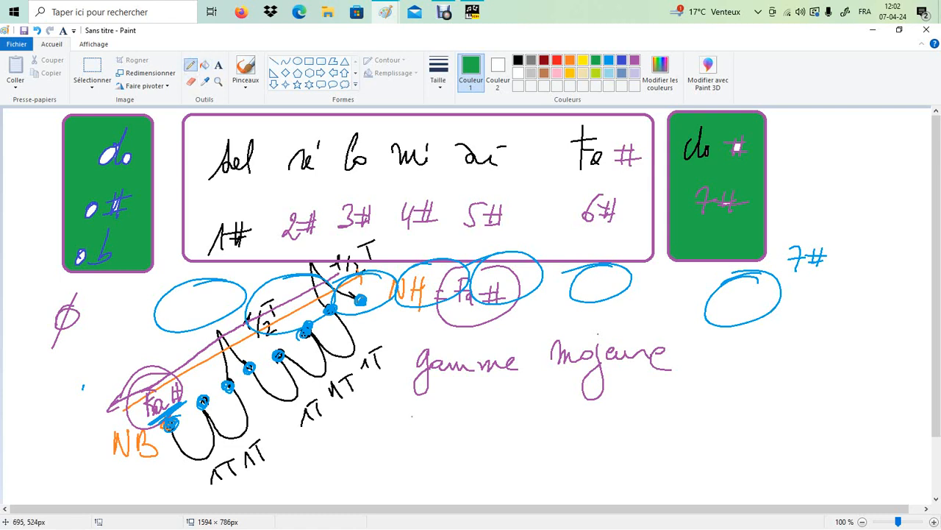
pyautogui.moveTo(412, 416)
pyautogui.mouseDown()
pyautogui.moveTo(412, 439)
pyautogui.moveTo(427, 409)
pyautogui.mouseUp()
pyautogui.moveTo(413, 427)
pyautogui.mouseDown()
pyautogui.moveTo(434, 434)
pyautogui.moveTo(516, 425)
pyautogui.mouseUp()
pyautogui.moveTo(550, 416)
pyautogui.mouseDown()
pyautogui.moveTo(561, 425)
pyautogui.moveTo(571, 416)
pyautogui.mouseUp()
pyautogui.moveTo(597, 393)
pyautogui.mouseDown()
pyautogui.moveTo(588, 422)
pyautogui.moveTo(597, 422)
pyautogui.mouseUp()
pyautogui.moveTo(635, 413)
pyautogui.mouseDown()
pyautogui.moveTo(636, 425)
pyautogui.moveTo(672, 421)
pyautogui.mouseUp()
pyautogui.moveTo(665, 411); pyautogui.dragTo(666, 421)
pyautogui.moveTo(693, 412)
pyautogui.mouseDown()
pyautogui.moveTo(682, 419)
pyautogui.moveTo(710, 419)
pyautogui.mouseUp()
pyautogui.moveTo(705, 403); pyautogui.dragTo(719, 402)
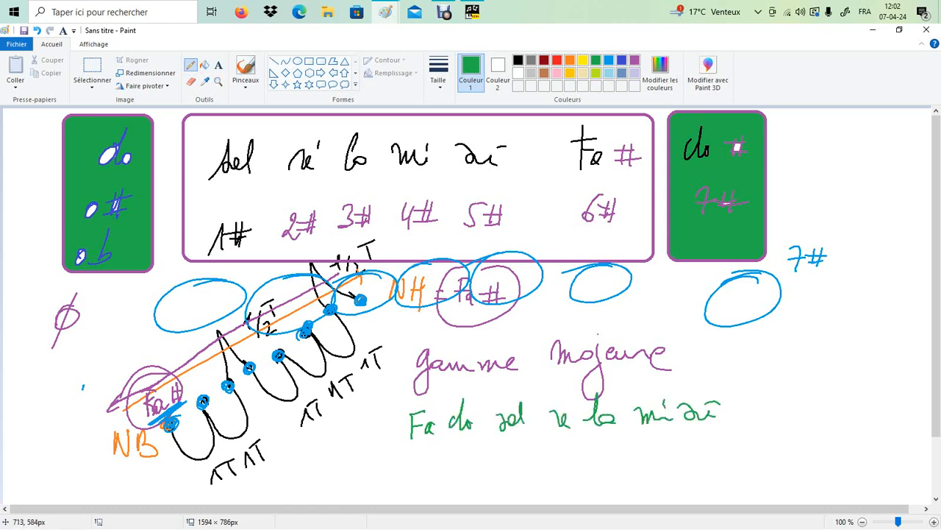
# Step: Underline the green notes and draw an arrow down to a 'Fa'
pyautogui.moveTo(400, 445)
pyautogui.mouseDown()
pyautogui.moveTo(669, 432)
pyautogui.moveTo(655, 460)
pyautogui.mouseUp()
pyautogui.moveTo(645, 499)
pyautogui.mouseDown()
pyautogui.moveTo(656, 479)
pyautogui.moveTo(663, 485)
pyautogui.mouseUp()
pyautogui.moveTo(666, 481)
pyautogui.mouseDown()
pyautogui.moveTo(665, 494)
pyautogui.moveTo(674, 470)
pyautogui.moveTo(685, 506)
pyautogui.moveTo(619, 501)
pyautogui.moveTo(661, 495)
pyautogui.moveTo(620, 478)
pyautogui.mouseUp()
# Step: Finish the box around 'Fa', underline si, and write 'si# = do' at right
pyautogui.moveTo(658, 474)
pyautogui.mouseDown()
pyautogui.moveTo(616, 472)
pyautogui.moveTo(659, 499)
pyautogui.mouseUp()
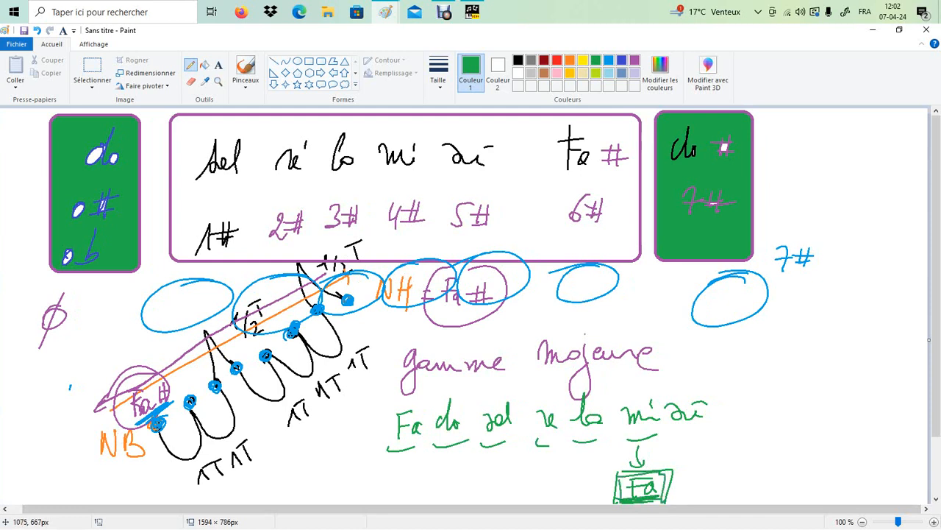
pyautogui.moveTo(670, 439); pyautogui.dragTo(706, 437)
pyautogui.moveTo(757, 400); pyautogui.dragTo(790, 398)
pyautogui.moveTo(787, 373); pyautogui.dragTo(797, 383)
pyautogui.moveTo(807, 367)
pyautogui.mouseDown()
pyautogui.moveTo(803, 383)
pyautogui.moveTo(809, 374)
pyautogui.mouseUp()
pyautogui.moveTo(791, 383); pyautogui.dragTo(837, 371)
pyautogui.moveTo(837, 370)
pyautogui.mouseDown()
pyautogui.moveTo(839, 398)
pyautogui.moveTo(852, 387)
pyautogui.moveTo(814, 394)
pyautogui.mouseUp()
pyautogui.moveTo(801, 403); pyautogui.dragTo(815, 401)
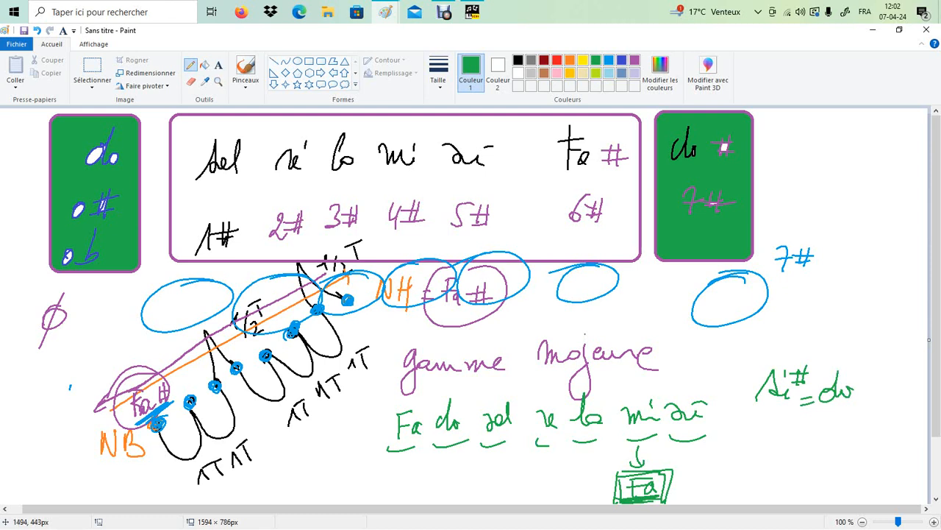
# Step: Write a green 'do' beside the boxed Fa and draw a box around it
pyautogui.moveTo(719, 476); pyautogui.dragTo(718, 485)
pyautogui.moveTo(726, 451); pyautogui.dragTo(724, 483)
pyautogui.moveTo(735, 471); pyautogui.dragTo(696, 491)
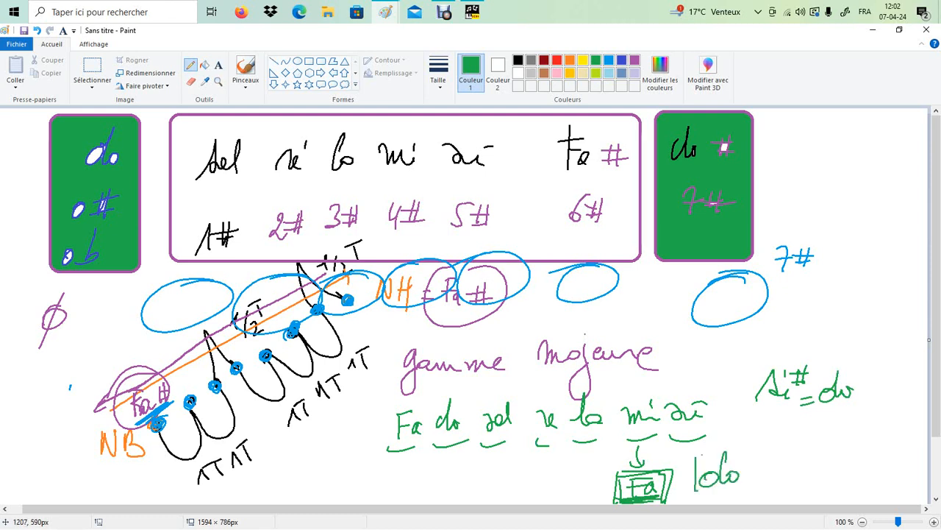
pyautogui.moveTo(698, 453)
pyautogui.mouseDown()
pyautogui.moveTo(754, 483)
pyautogui.moveTo(742, 487)
pyautogui.mouseUp()
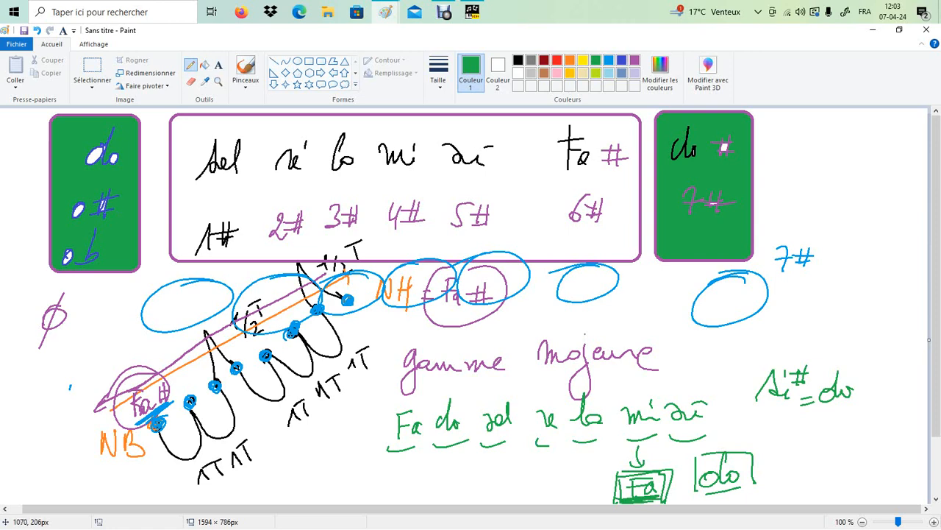
# Step: Back in NoteWorthy Composer, place the cursor after the treble clef and check the 4/4 time signature
pyautogui.click(472, 12)
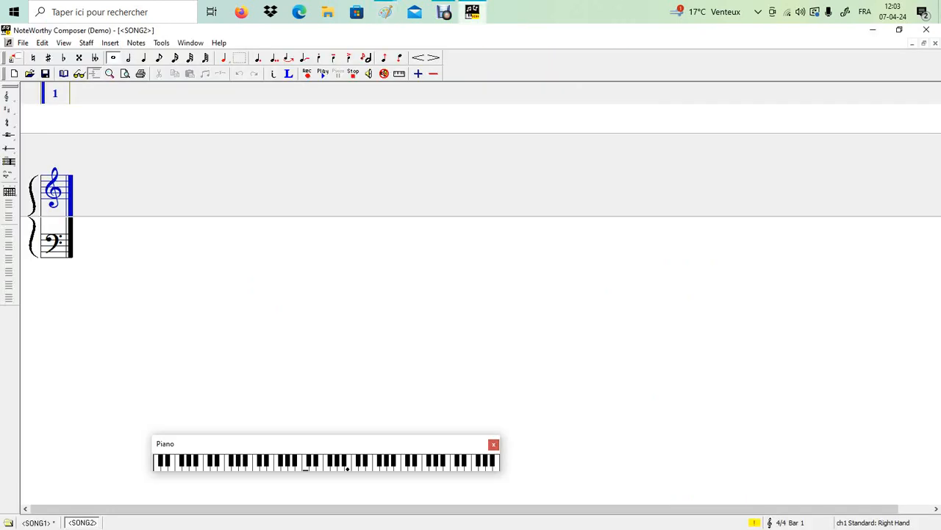
pyautogui.click(64, 122)
pyautogui.press('t')
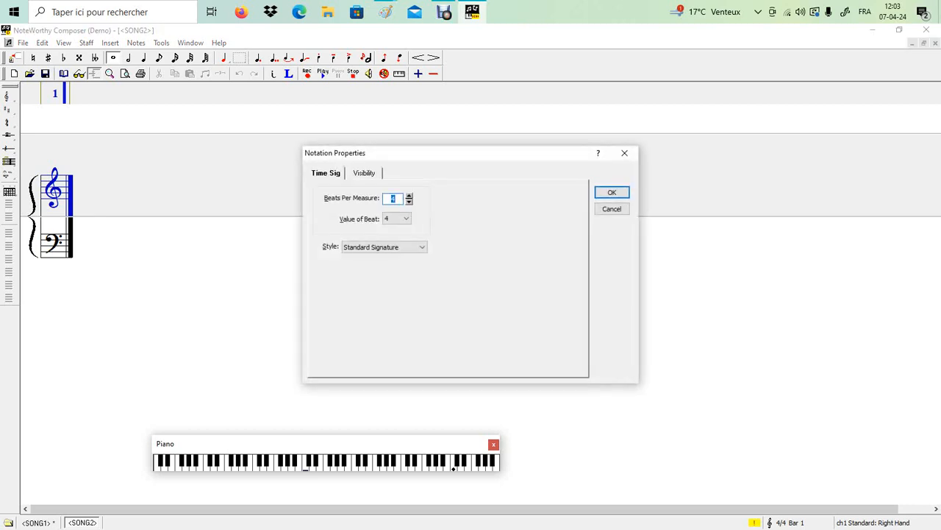
pyautogui.press('Return')
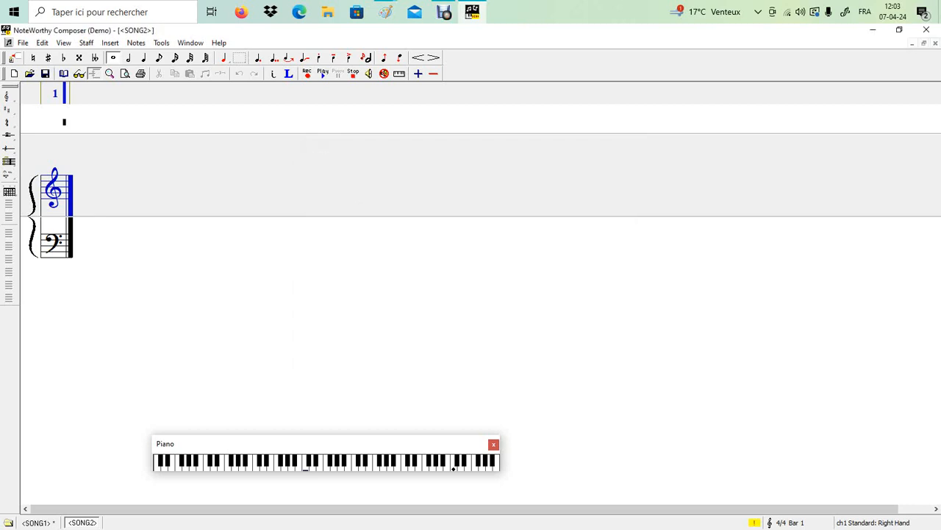
pyautogui.press('t')
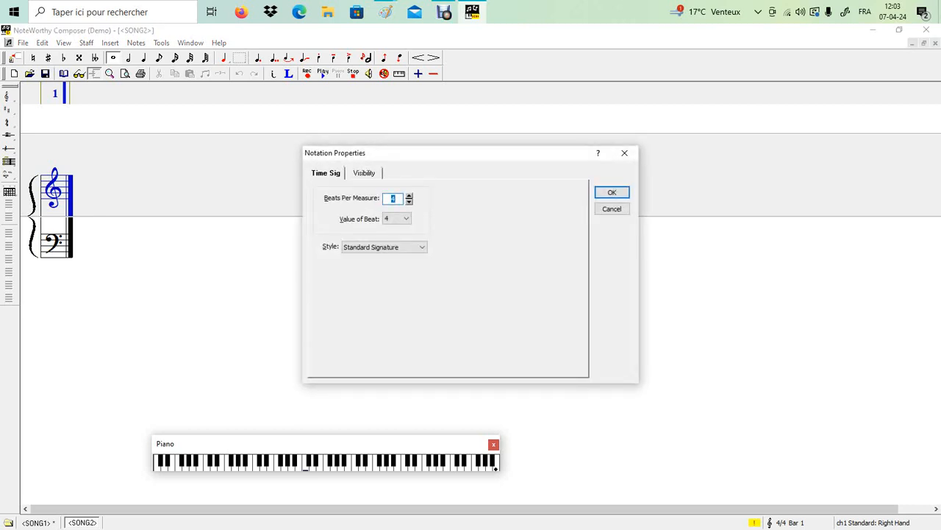
pyautogui.press('Escape')
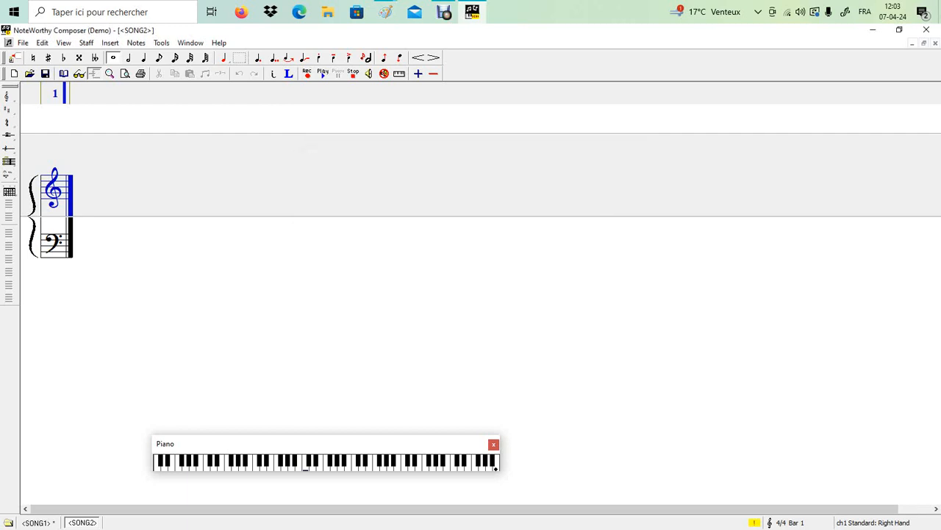
# Step: Edit the text expression, replacing 'Accord parfait' with 'Gamme'
pyautogui.hotkey('alt', 'i')
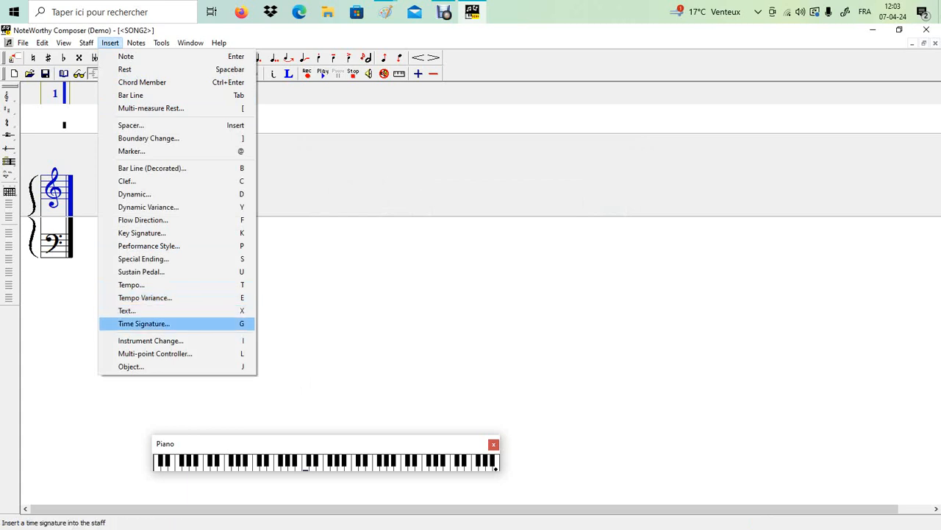
pyautogui.press('Up')
pyautogui.press('Return')
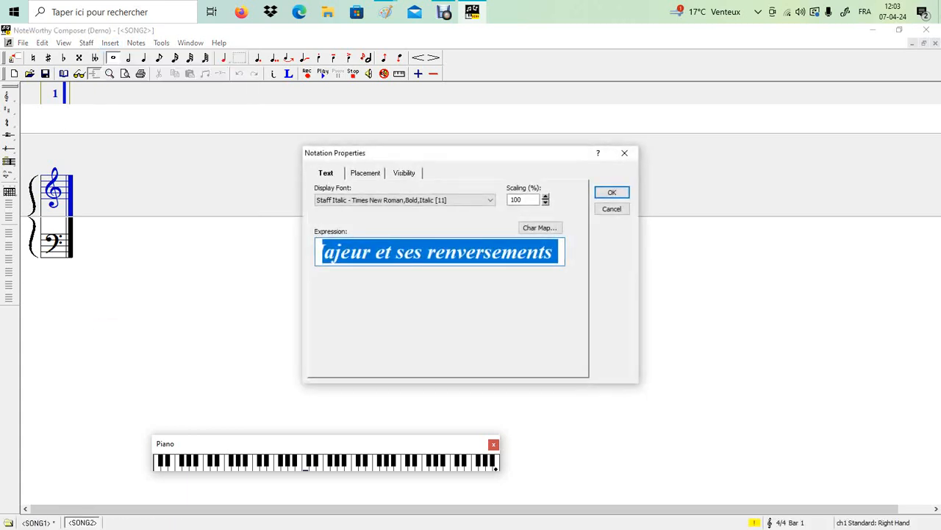
pyautogui.press('Home')
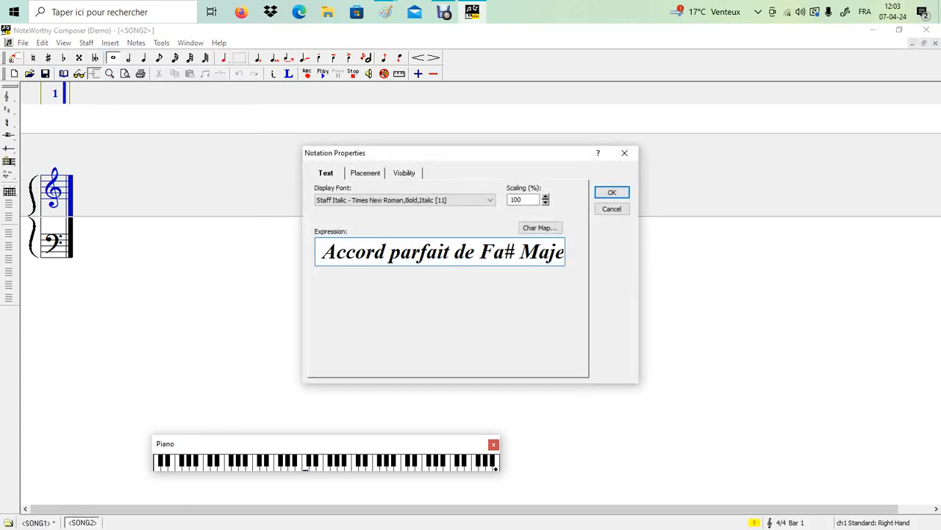
pyautogui.write('Gamme')
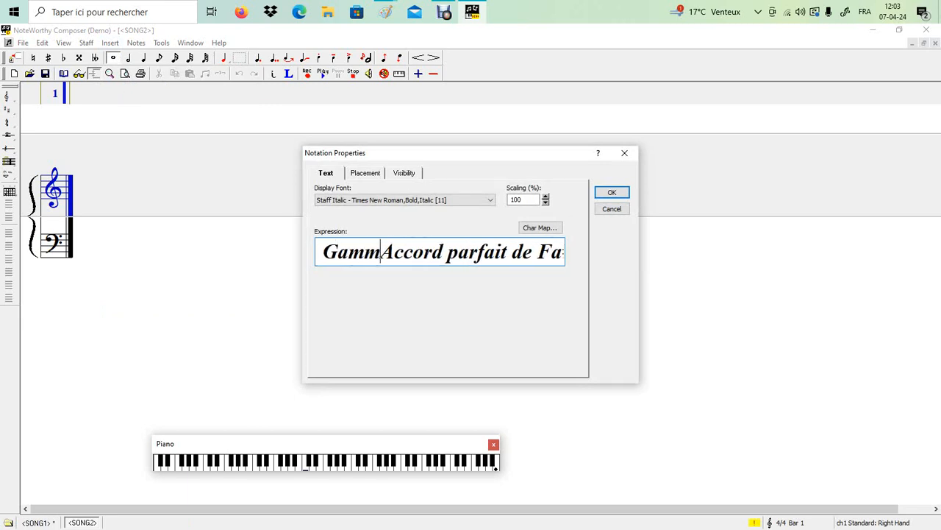
pyautogui.press('Delete')
pyautogui.press('Delete')
pyautogui.press('Delete')
pyautogui.press('Delete')
pyautogui.press('Delete')
pyautogui.press('Delete')
pyautogui.press('Delete')
pyautogui.press('Delete')
pyautogui.press('Delete')
pyautogui.press('Delete')
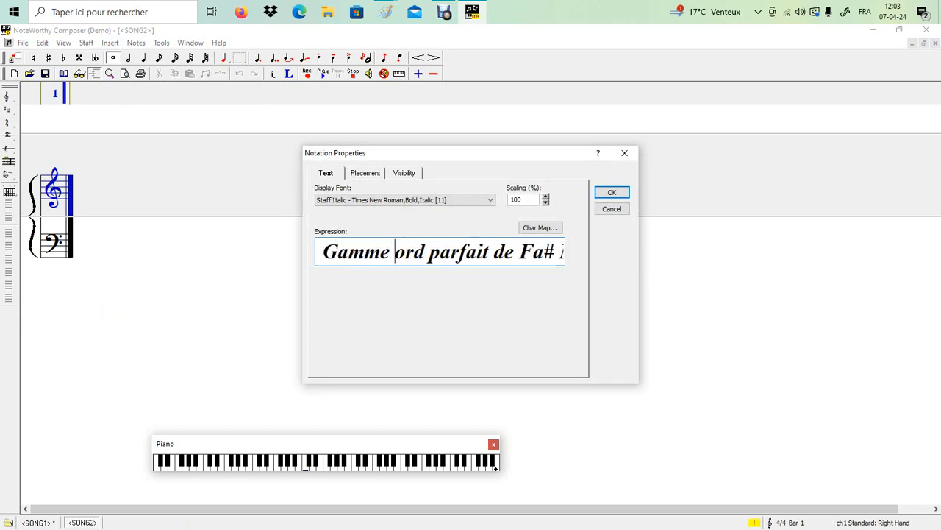
pyautogui.press('Delete')
pyautogui.press('Delete')
pyautogui.press('Delete')
pyautogui.press('Delete')
pyautogui.press('Delete')
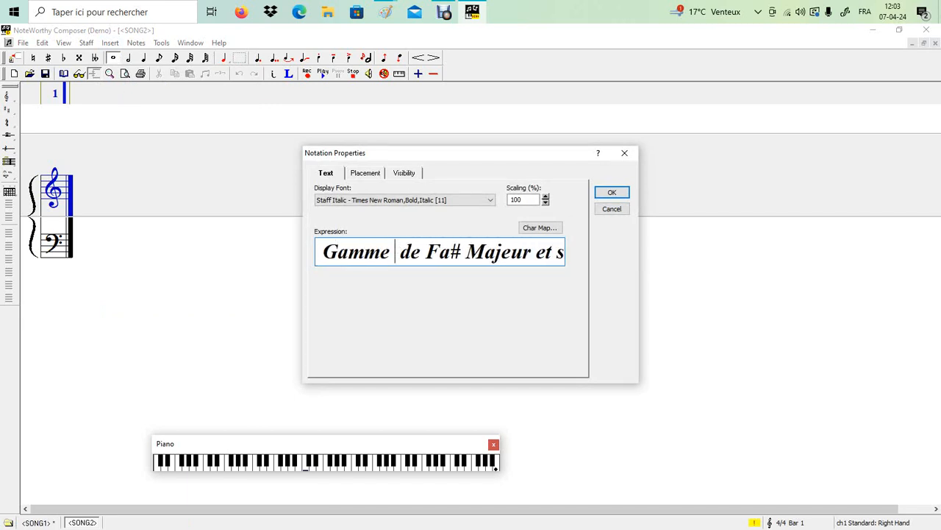
# Step: Change 'Fa#' to 'Do#' and drop the trailing 'et ses renversements', confirming 'Gamme de Do# Majeur'
pyautogui.press('Right')
pyautogui.press('Right')
pyautogui.press('Right')
pyautogui.press('Right')
pyautogui.press('Right')
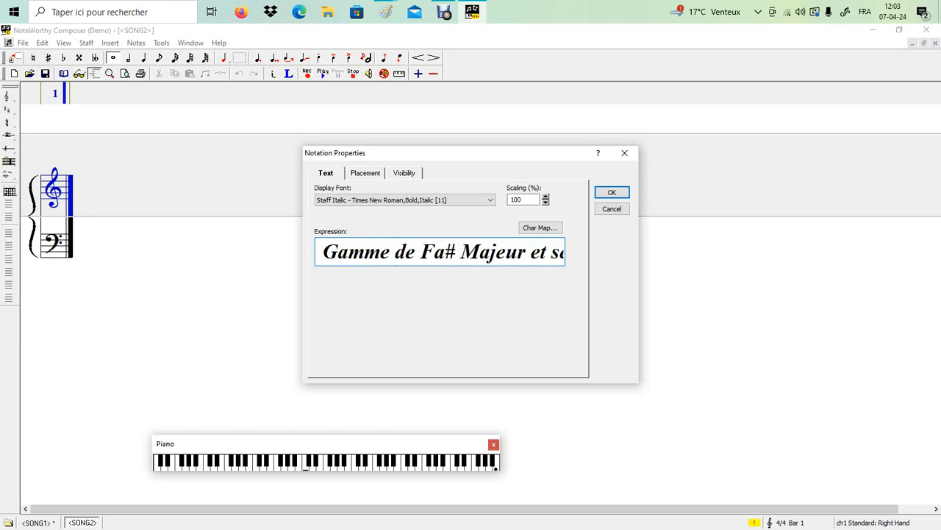
pyautogui.press('BackSpace')
pyautogui.press('BackSpace')
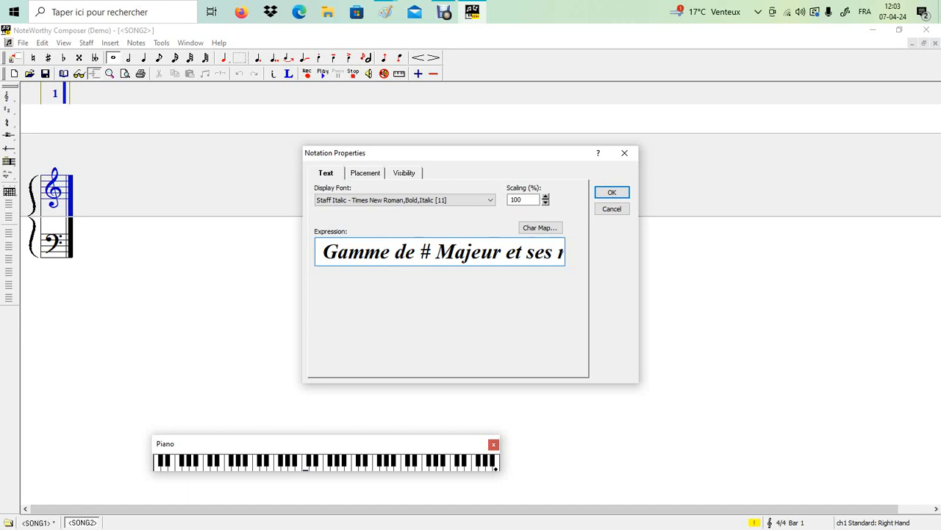
pyautogui.write('Do')
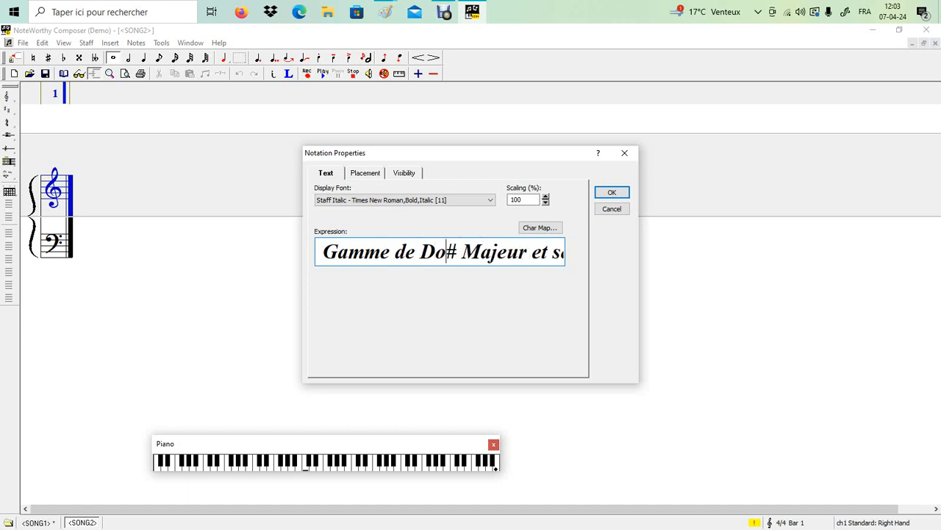
pyautogui.press('Right')
pyautogui.press('Right')
pyautogui.press('Right')
pyautogui.press('Right')
pyautogui.press('Right')
pyautogui.press('Right')
pyautogui.press('Right')
pyautogui.press('Right')
pyautogui.press('Right')
pyautogui.press('Right')
pyautogui.press('Right')
pyautogui.press('Right')
pyautogui.press('Right')
pyautogui.press('Right')
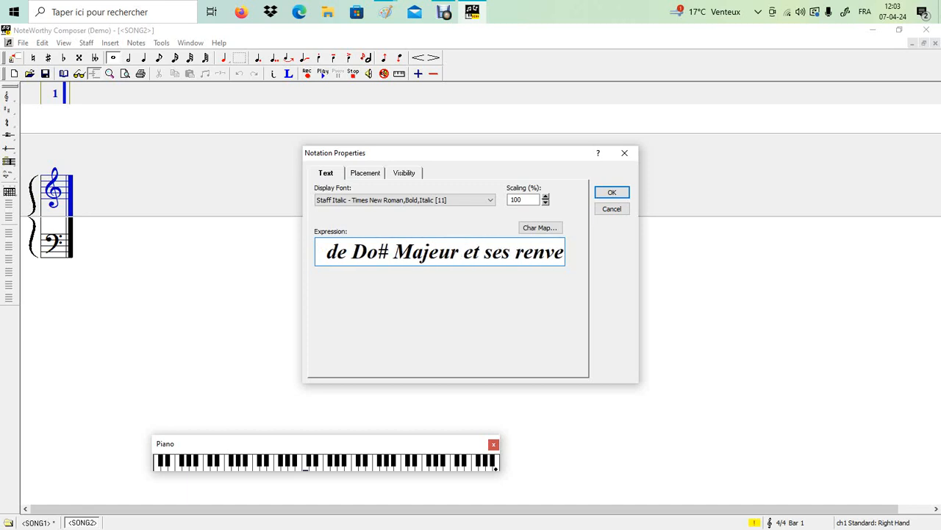
pyautogui.press('Left')
pyautogui.press('Left')
pyautogui.press('Left')
pyautogui.press('Left')
pyautogui.press('Left')
pyautogui.press('Delete')
pyautogui.press('Delete')
pyautogui.press('Delete')
pyautogui.press('Delete')
pyautogui.press('Delete')
pyautogui.press('Delete')
pyautogui.press('Delete')
pyautogui.press('Delete')
pyautogui.press('Delete')
pyautogui.press('Delete')
pyautogui.press('Delete')
pyautogui.press('Delete')
pyautogui.press('Delete')
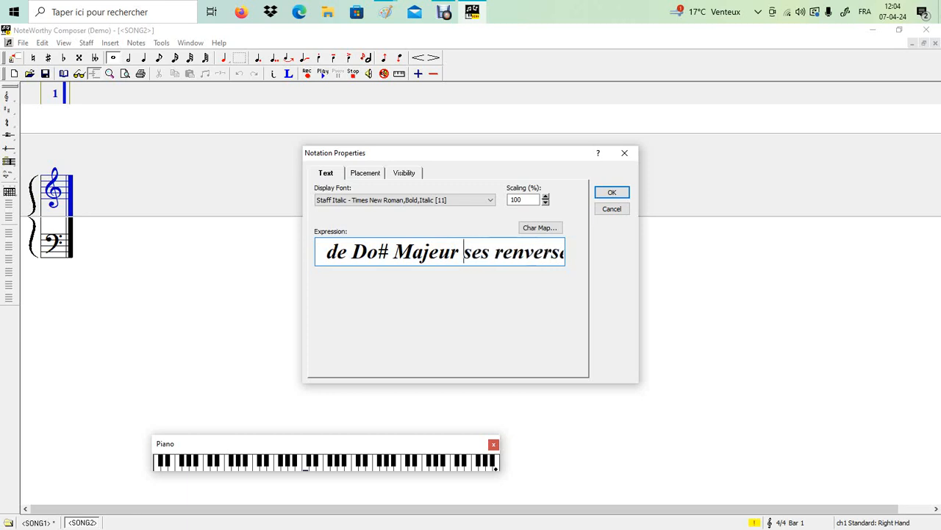
pyautogui.press('Delete')
pyautogui.press('Delete')
pyautogui.press('Delete')
pyautogui.press('Delete')
pyautogui.press('Delete')
pyautogui.press('Delete')
pyautogui.press('Delete')
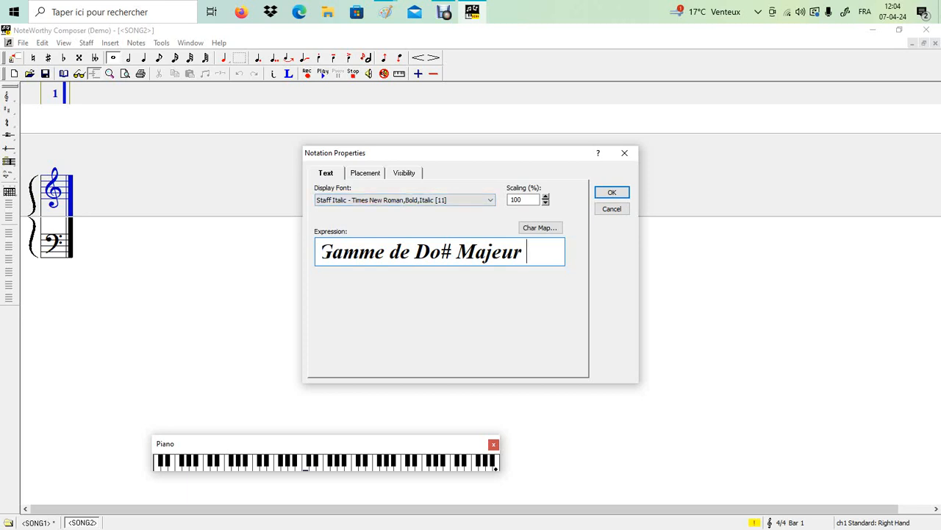
pyautogui.press('Return')
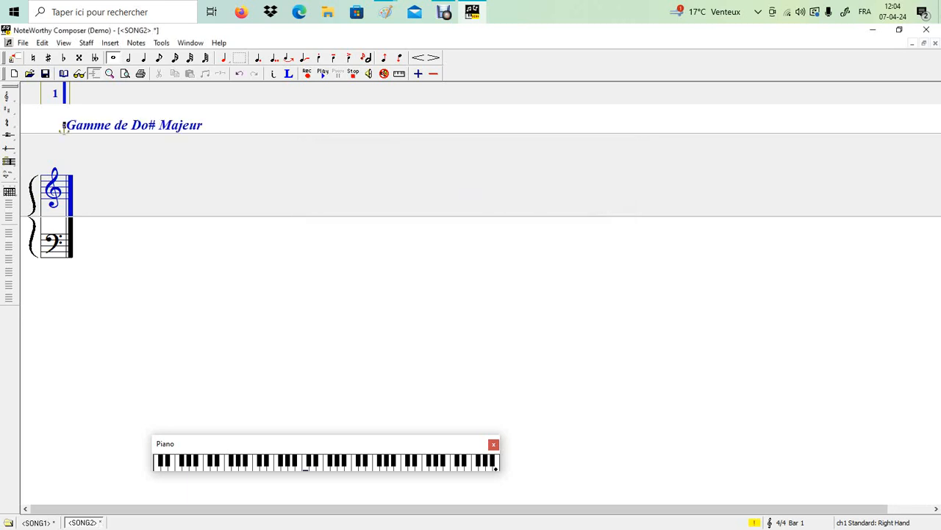
# Step: Give the treble staff the C# major key signature
pyautogui.scroll(5, 481, 294)
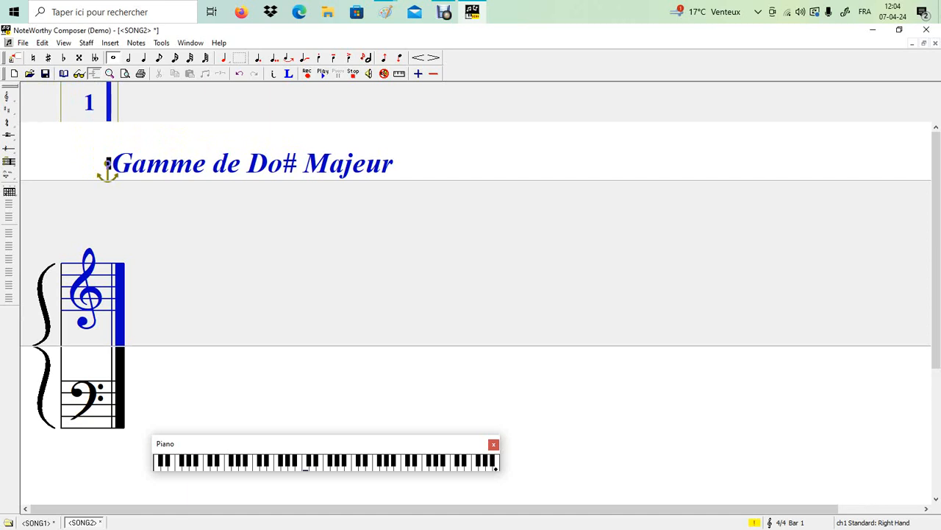
pyautogui.click(102, 316)
pyautogui.click(8, 109)
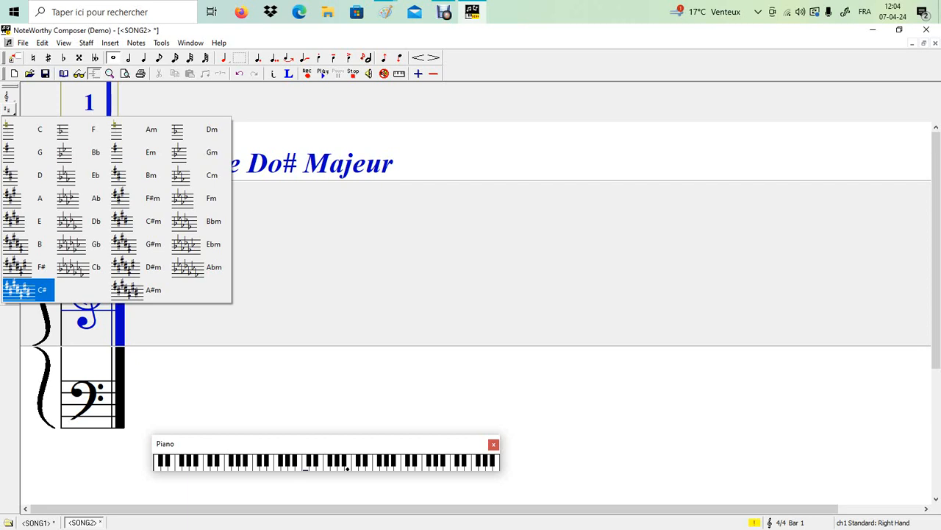
pyautogui.press('Return')
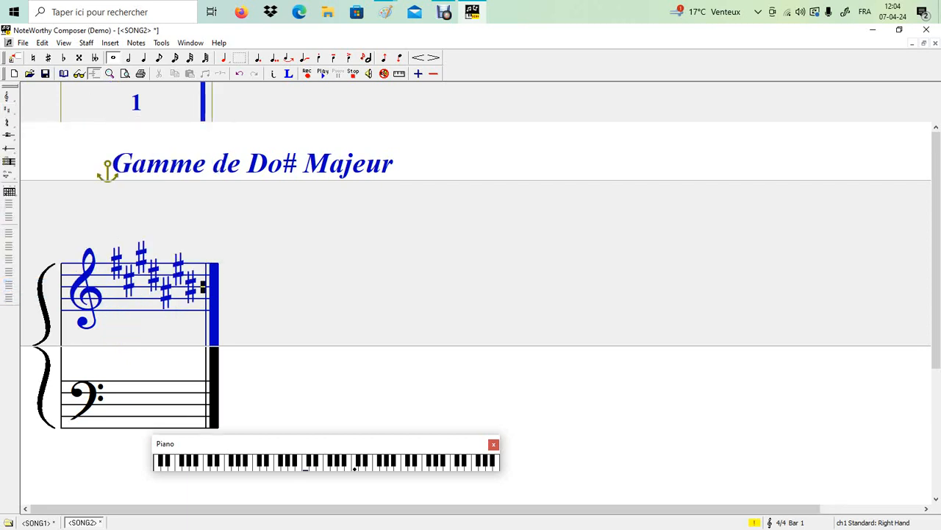
# Step: Give the bass staff the same C# major key signature
pyautogui.hotkey('ctrl', 'Down')
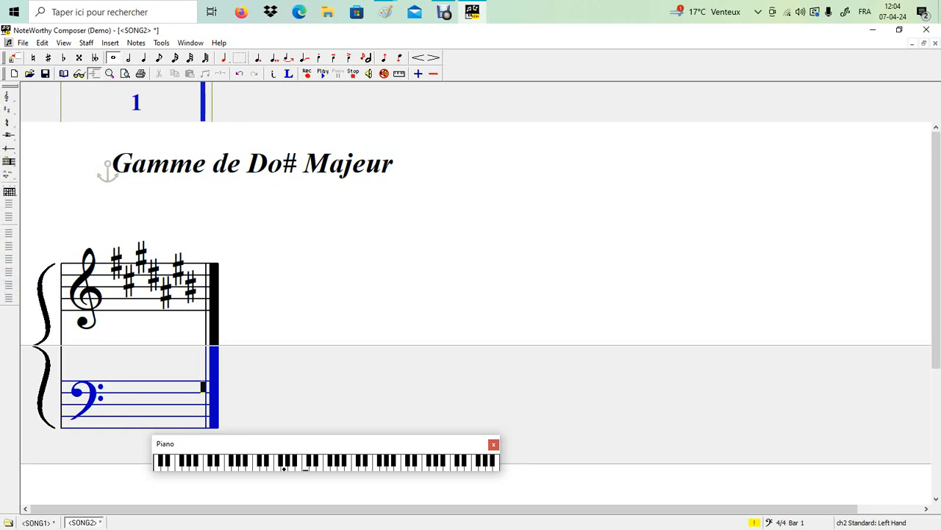
pyautogui.click(8, 109)
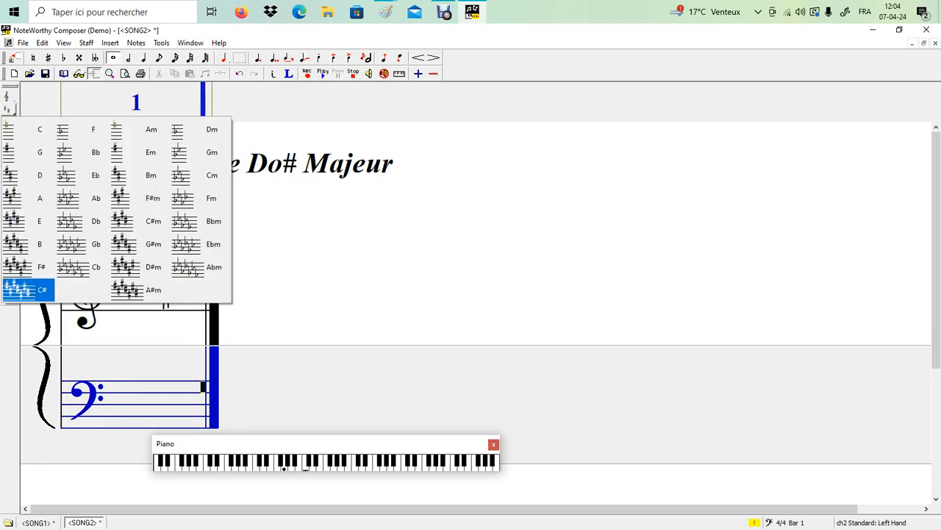
pyautogui.click(19, 290)
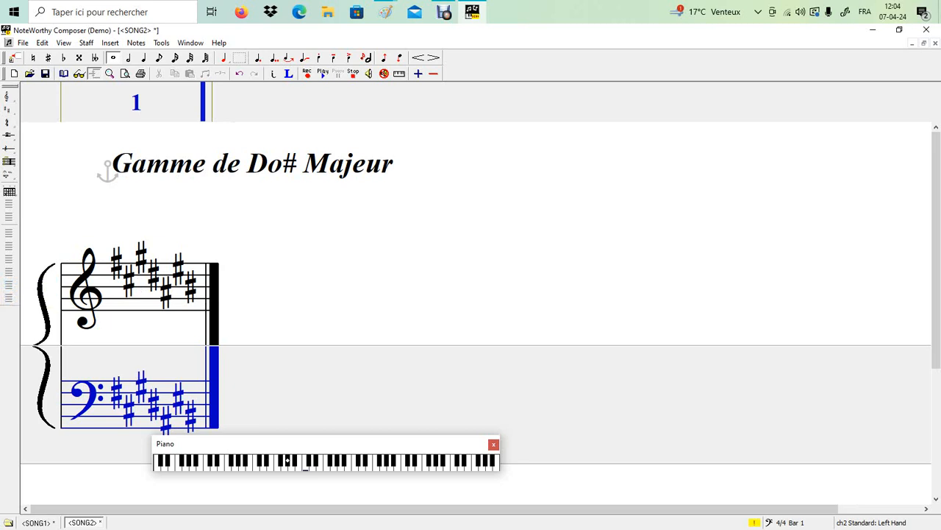
pyautogui.hotkey('ctrl', 'Up')
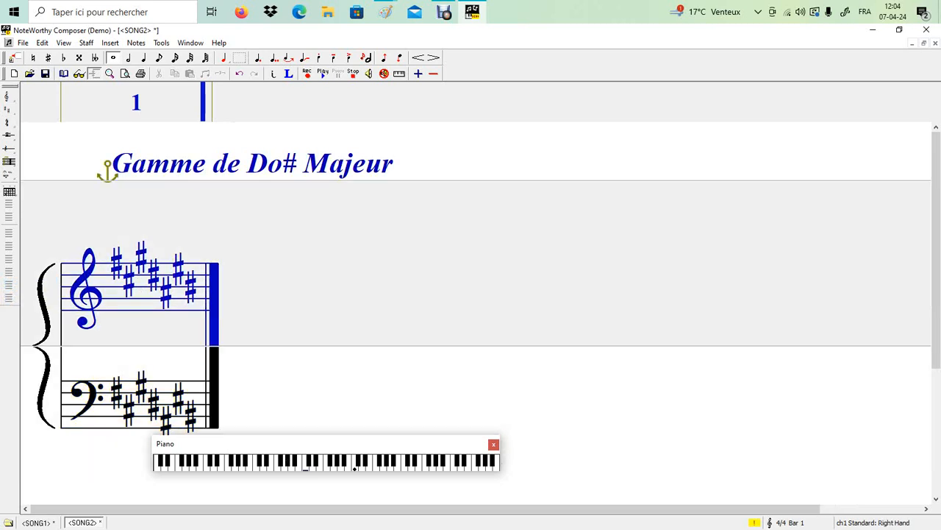
pyautogui.click(110, 43)
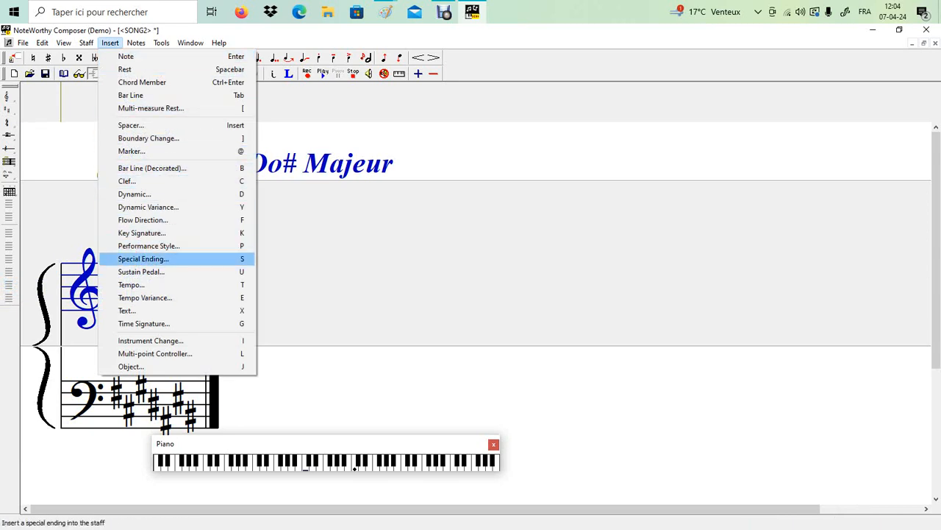
# Step: Insert a 4/4 time signature on the treble staff and on the bass staff
pyautogui.press('Down')
pyautogui.press('Down')
pyautogui.press('Down')
pyautogui.press('Down')
pyautogui.press('Down')
pyautogui.press('Return')
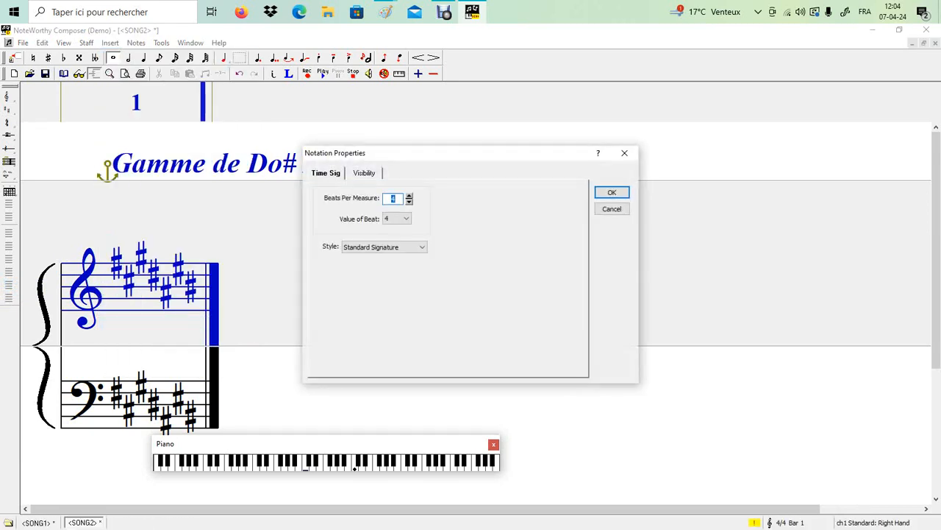
pyautogui.press('Return')
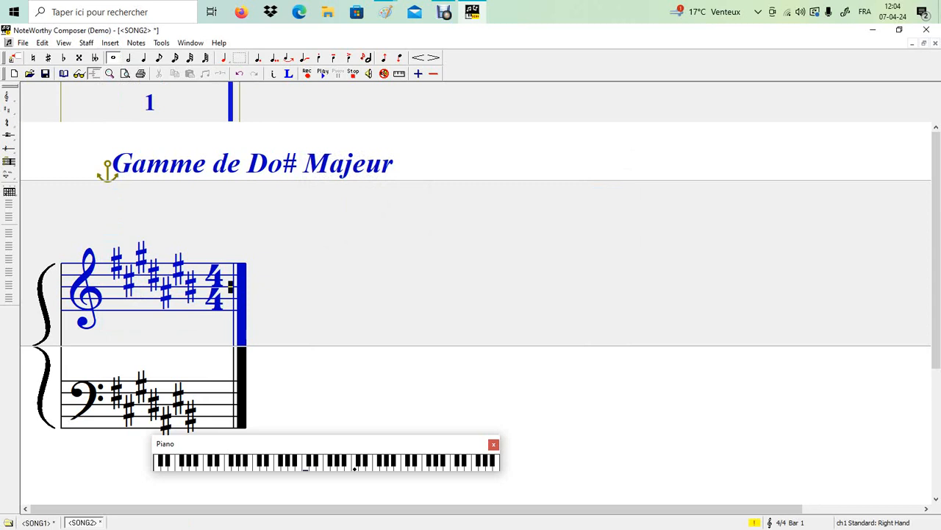
pyautogui.click(231, 393)
pyautogui.click(111, 43)
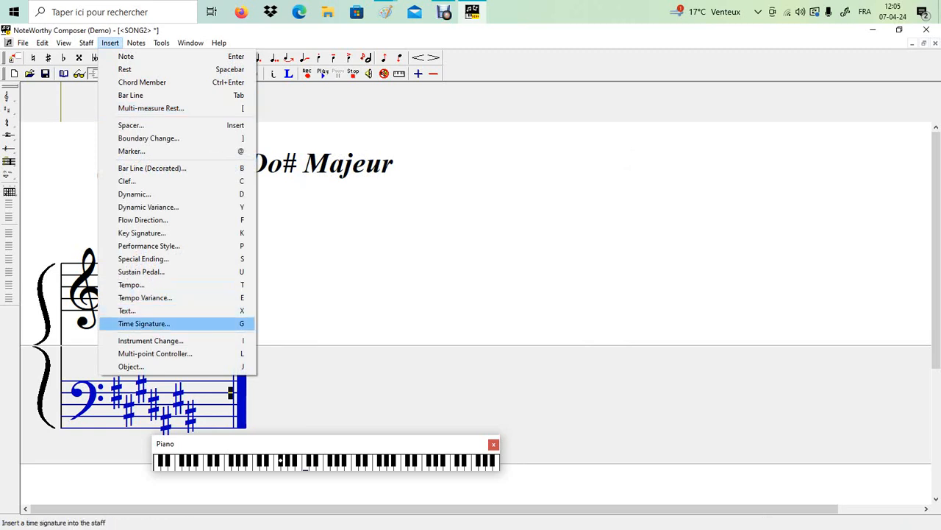
pyautogui.click(144, 323)
pyautogui.press('Return')
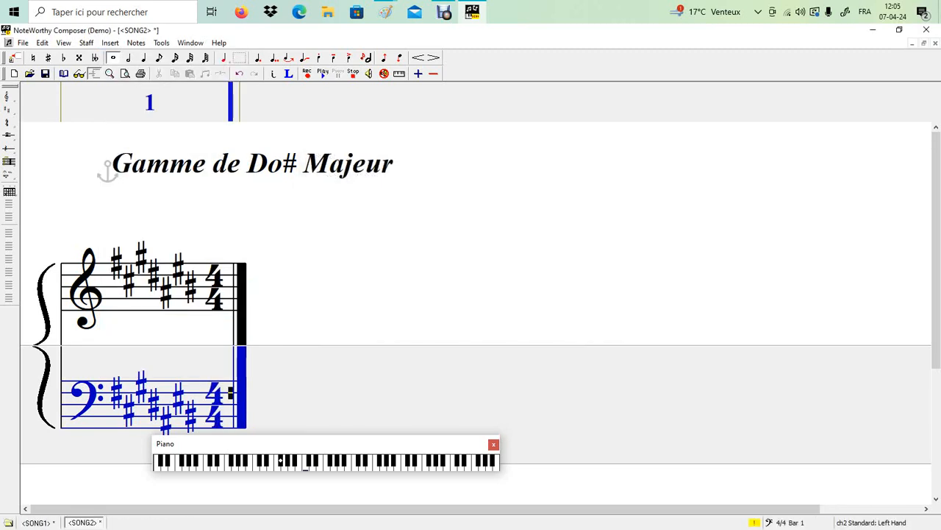
# Step: Return to the treble staff, lower the entry pitch one step, and select eighth-note duration
pyautogui.hotkey('ctrl', 'Up')
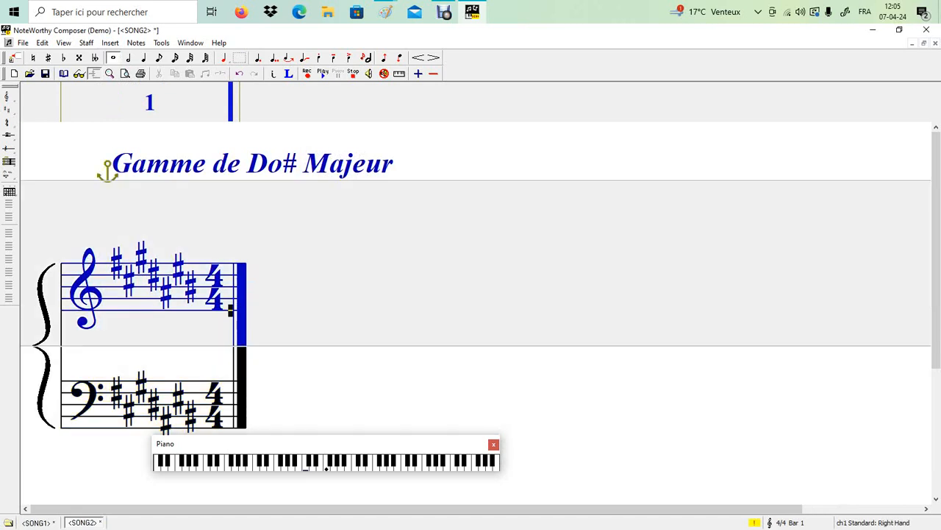
pyautogui.press('Down')
pyautogui.click(159, 58)
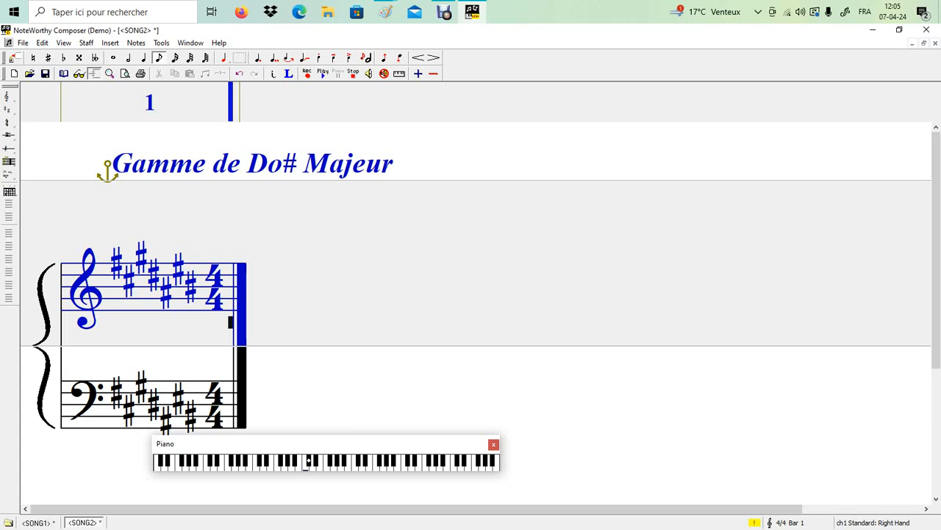
# Step: Enter eight ascending eighth notes of the C# major scale on the treble staff, starting at C#
pyautogui.press('Return')
pyautogui.press('Up')
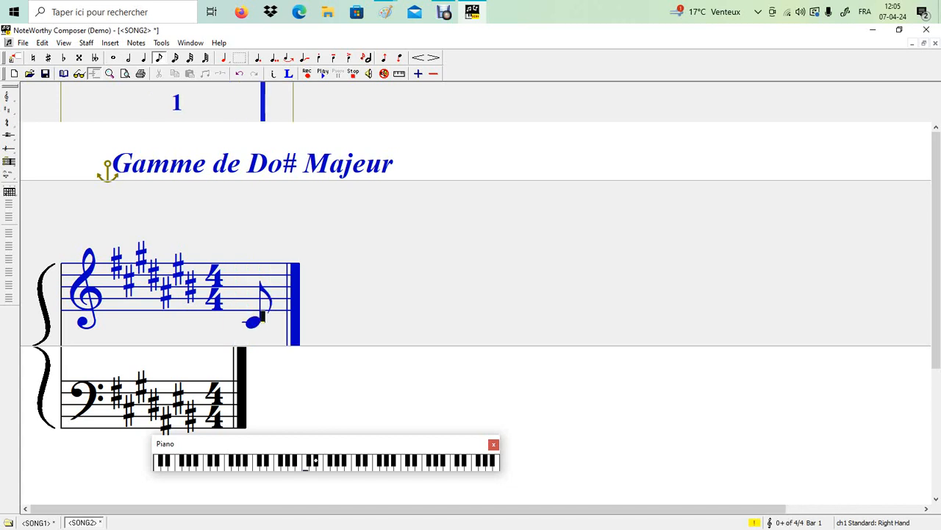
pyautogui.press('Return')
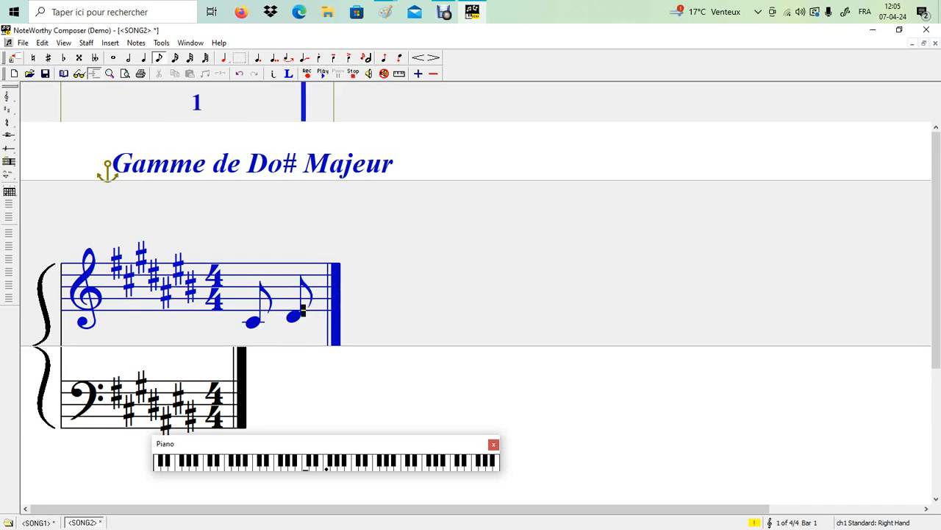
pyautogui.press('Up')
pyautogui.press('Return')
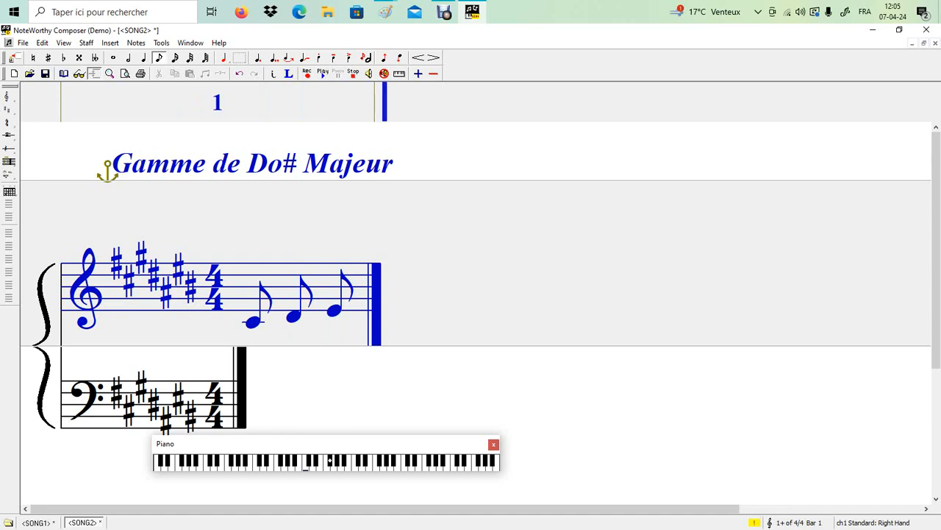
pyautogui.press('Up')
pyautogui.press('Return')
pyautogui.press('Up')
pyautogui.press('Return')
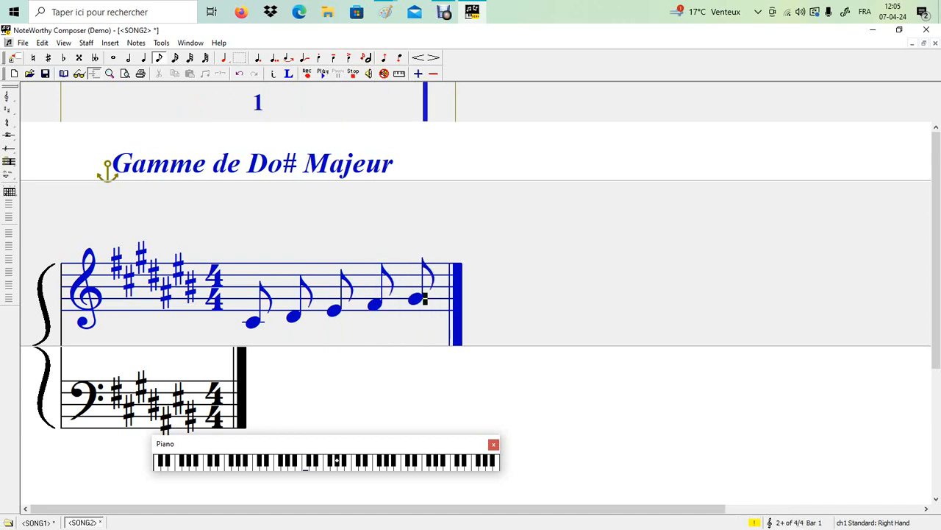
pyautogui.press('Up')
pyautogui.press('Return')
pyautogui.press('Up')
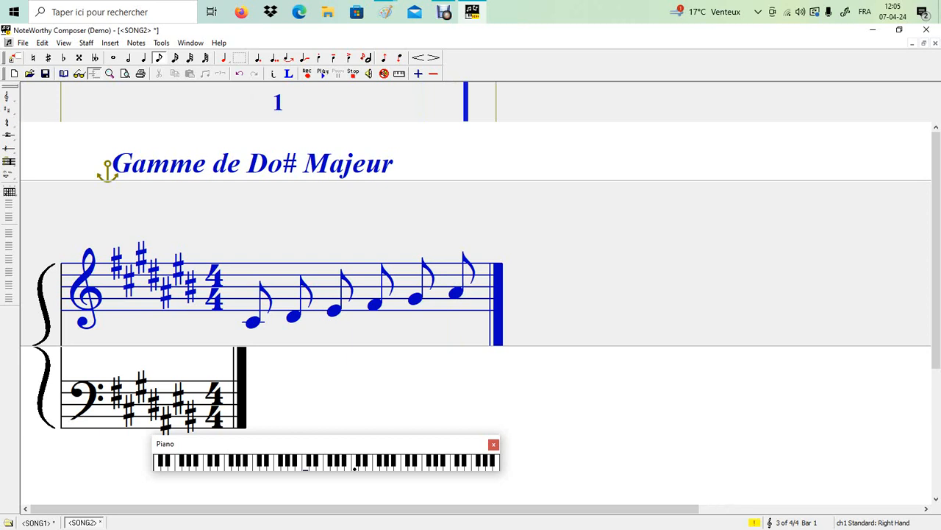
pyautogui.press('Return')
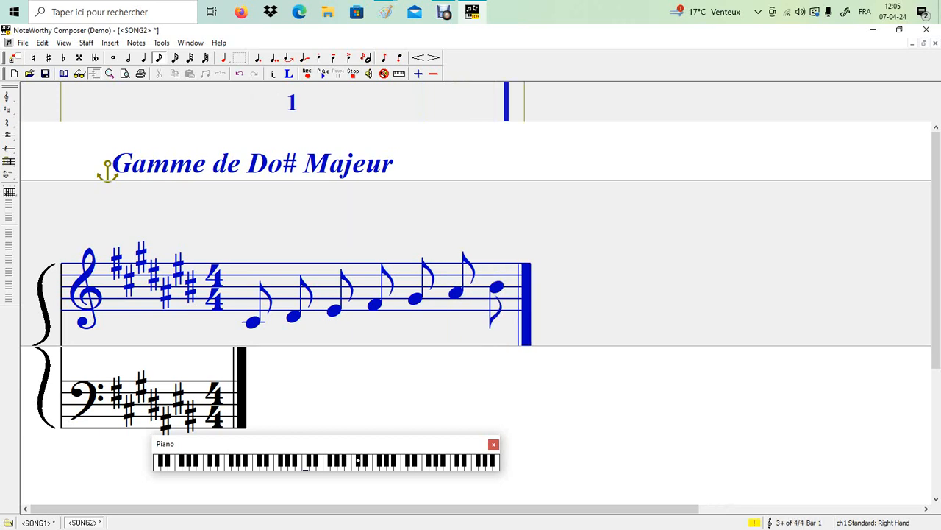
pyautogui.press('Return')
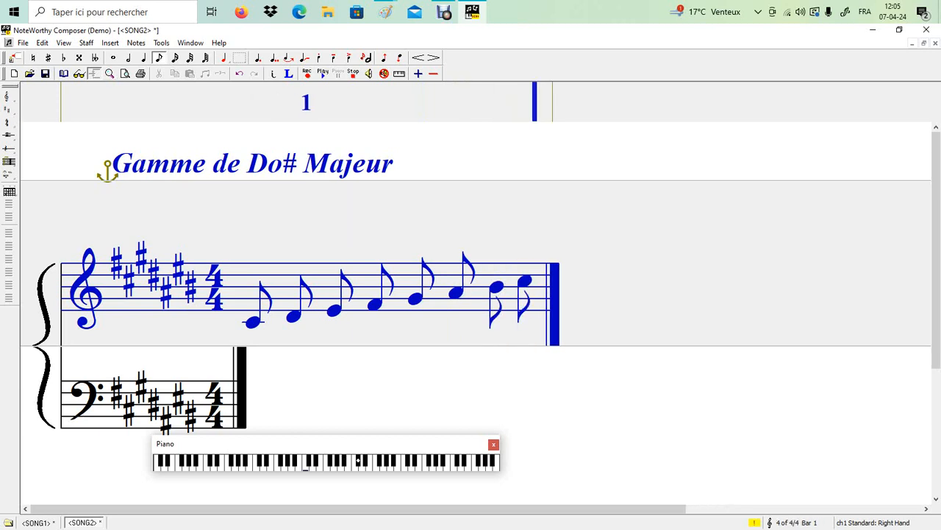
# Step: Play back the scale and beam the first four eighth notes together
pyautogui.press('space')
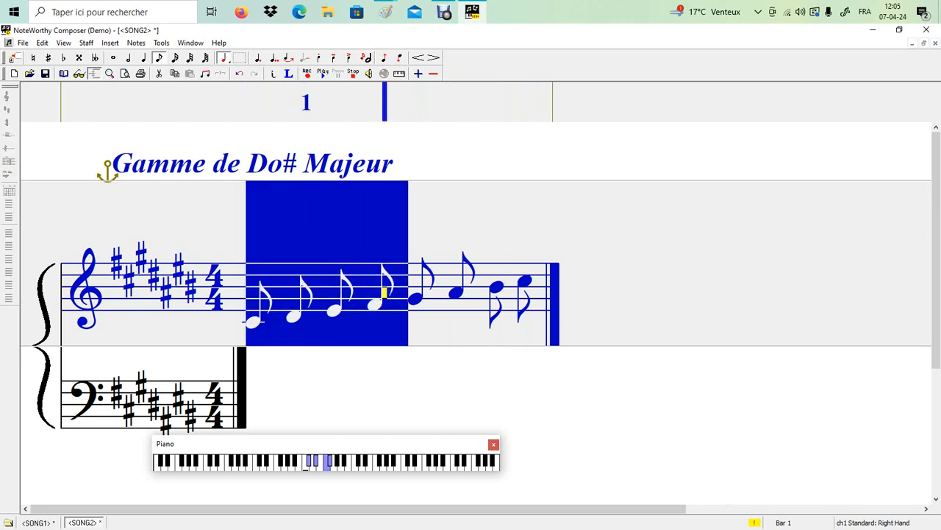
pyautogui.rightClick(358, 296)
pyautogui.moveTo(412, 389)
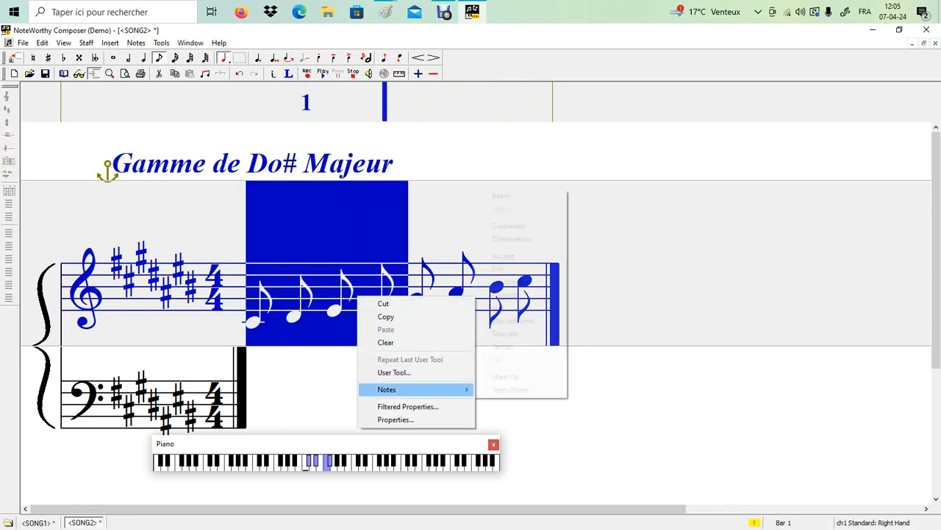
pyautogui.click(503, 196)
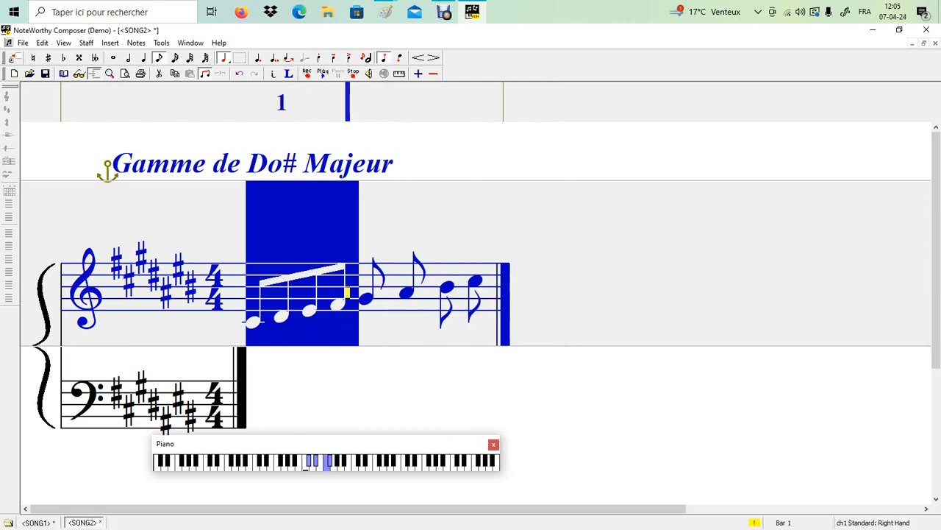
# Step: Beam the last four eighth notes together and return to the start of the staff
pyautogui.moveTo(353, 290); pyautogui.dragTo(476, 288)
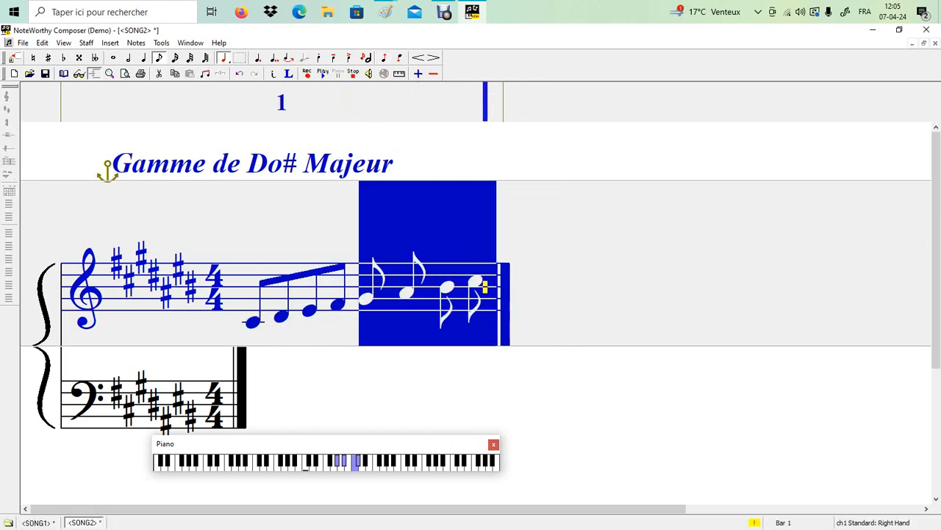
pyautogui.rightClick(452, 287)
pyautogui.moveTo(485, 378)
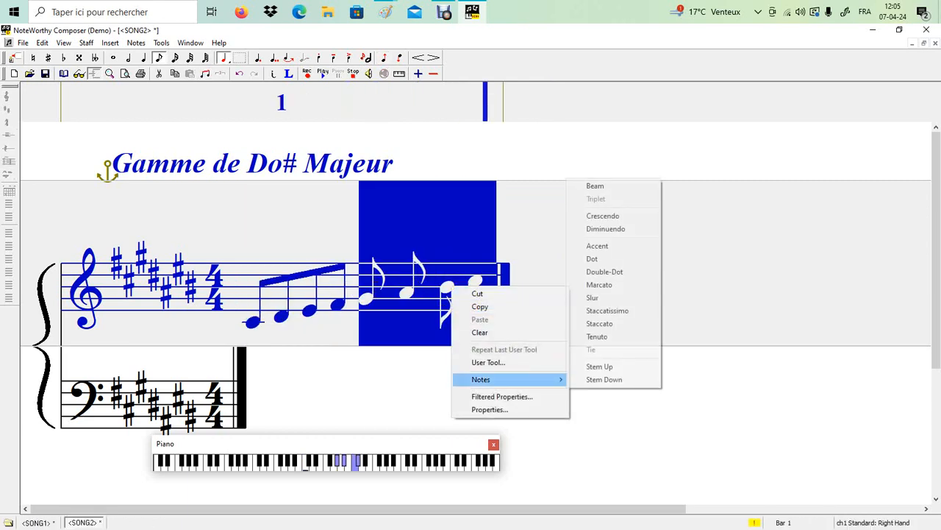
pyautogui.click(596, 186)
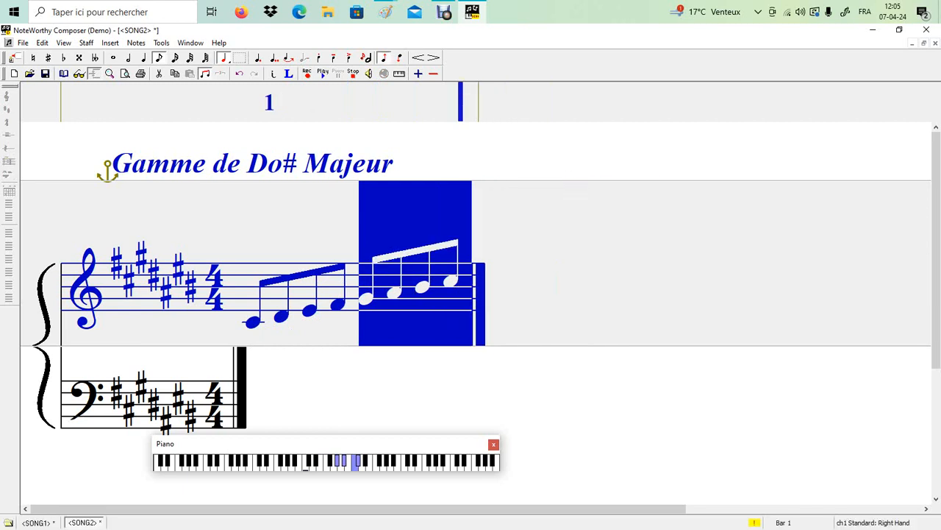
pyautogui.hotkey('ctrl', 'Home')
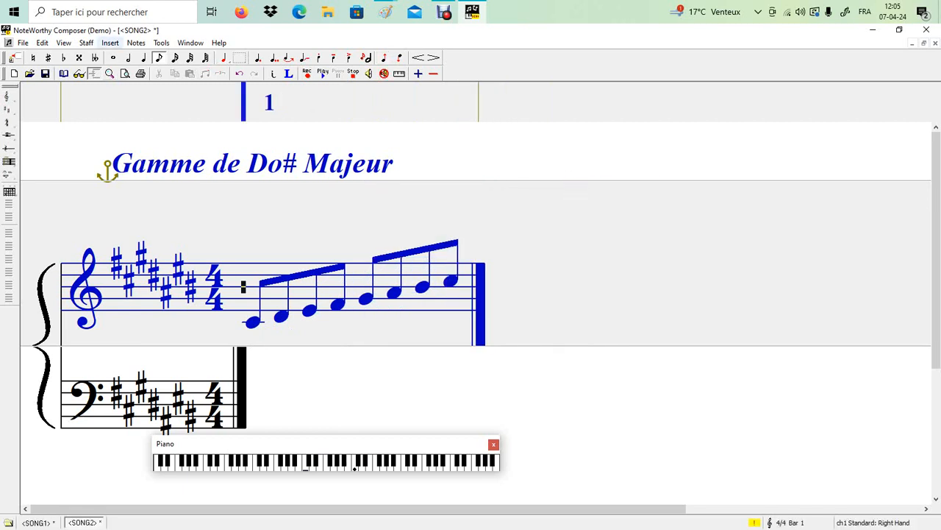
# Step: Add a bar line after the time signature and another after the last beamed note
pyautogui.click(110, 43)
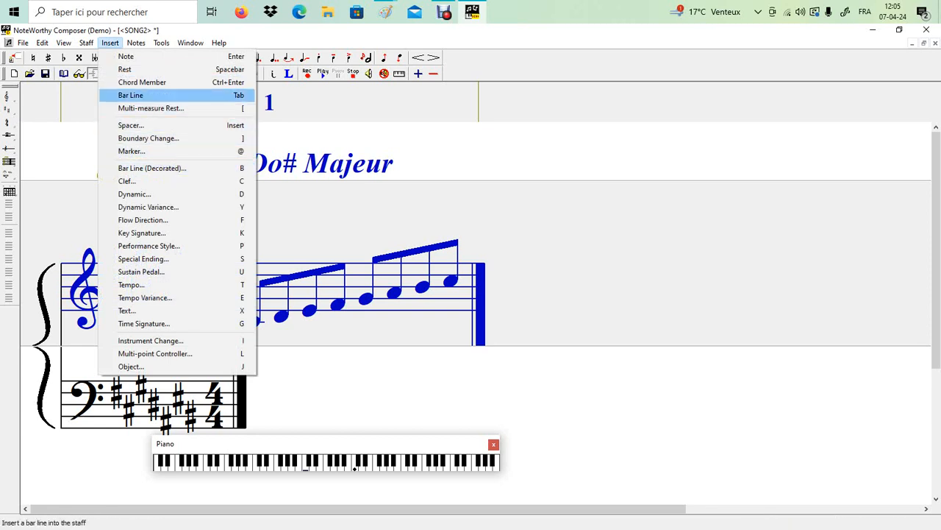
pyautogui.press('Return')
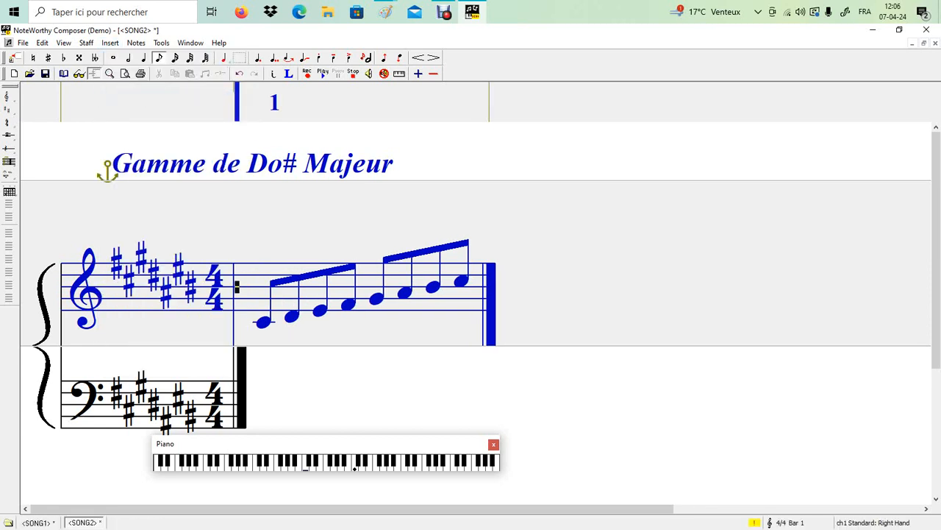
pyautogui.hotkey('ctrl', 'End')
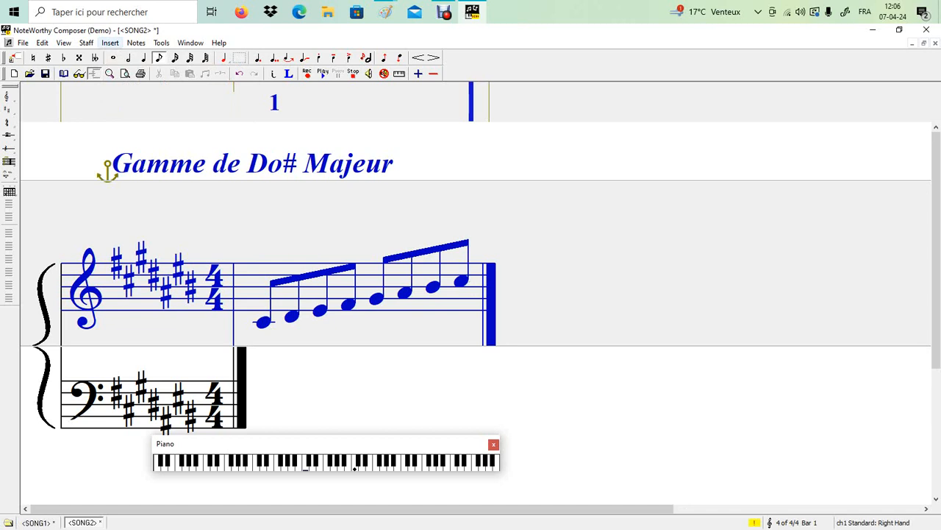
pyautogui.hotkey('alt', 'i')
pyautogui.press('Down')
pyautogui.press('Down')
pyautogui.press('Down')
pyautogui.press('Return')
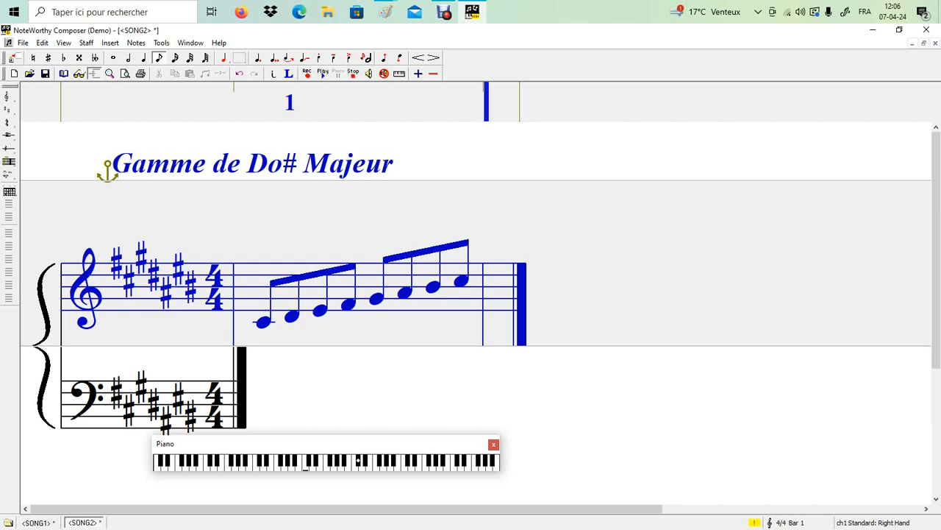
# Step: Enter seven ascending eighth notes in bar 2, climbing to the top C#
pyautogui.press('Up')
pyautogui.press('Return')
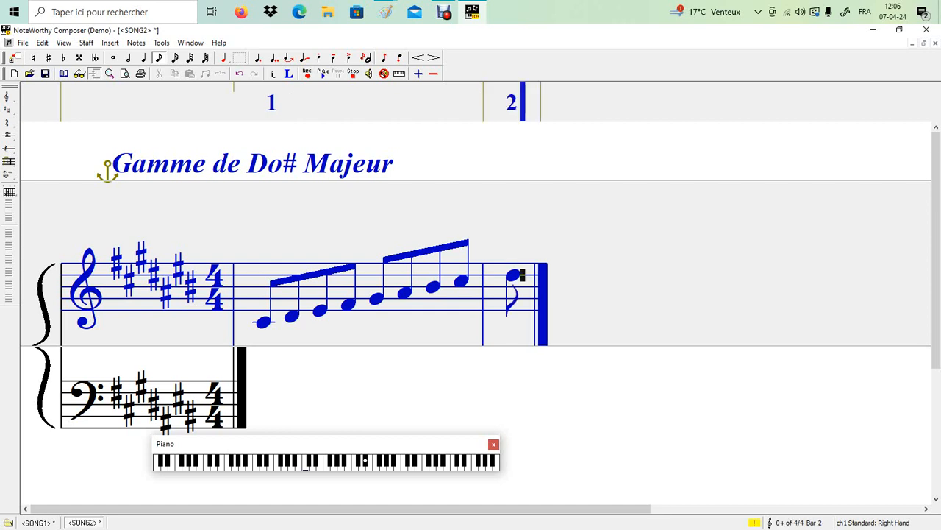
pyautogui.press('Up')
pyautogui.press('Return')
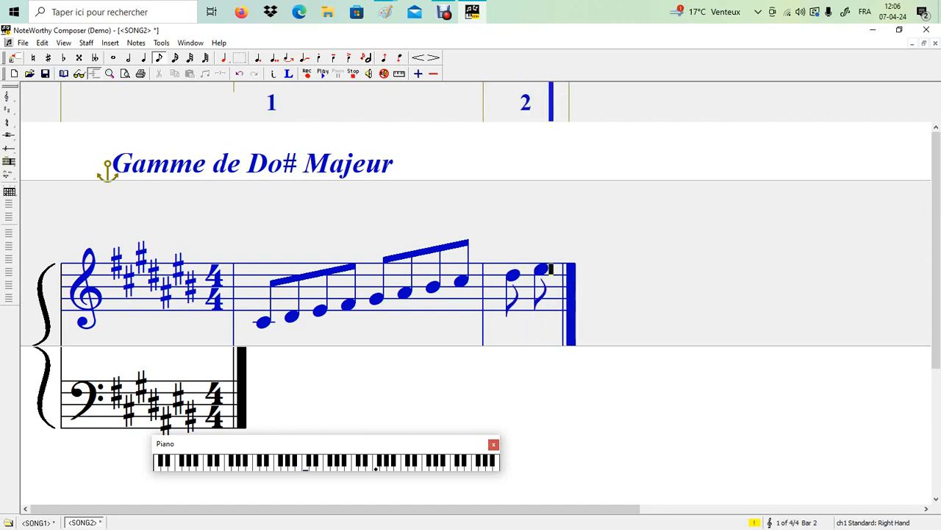
pyautogui.press('Up')
pyautogui.press('Return')
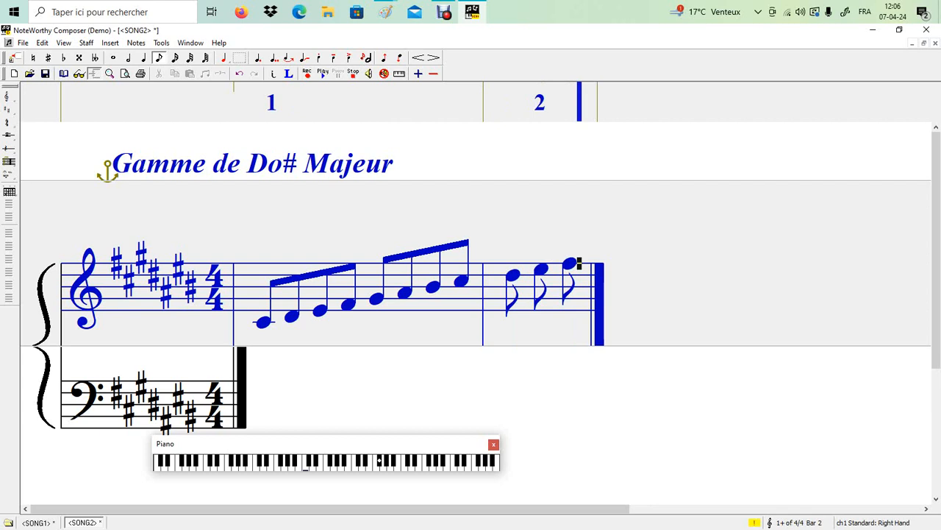
pyautogui.press('Up')
pyautogui.press('Return')
pyautogui.press('Up')
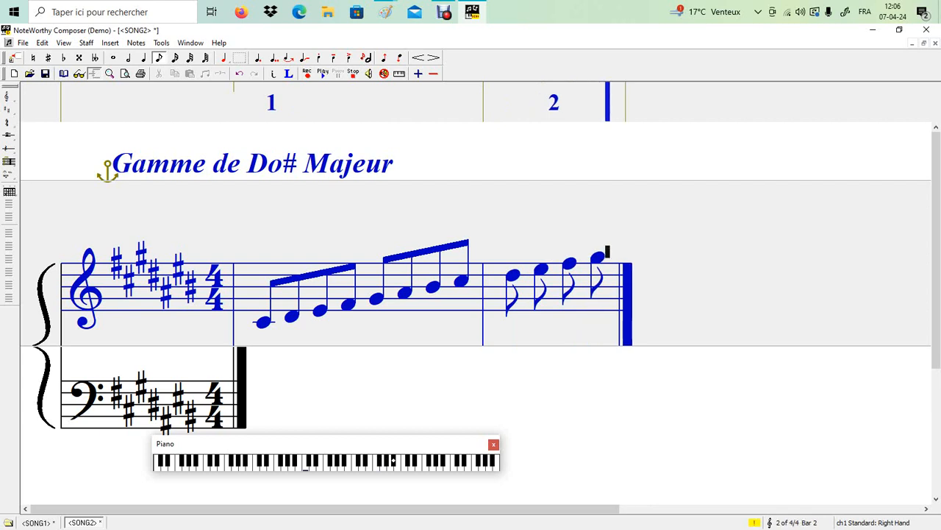
pyautogui.press('Return')
pyautogui.press('Up')
pyautogui.press('Return')
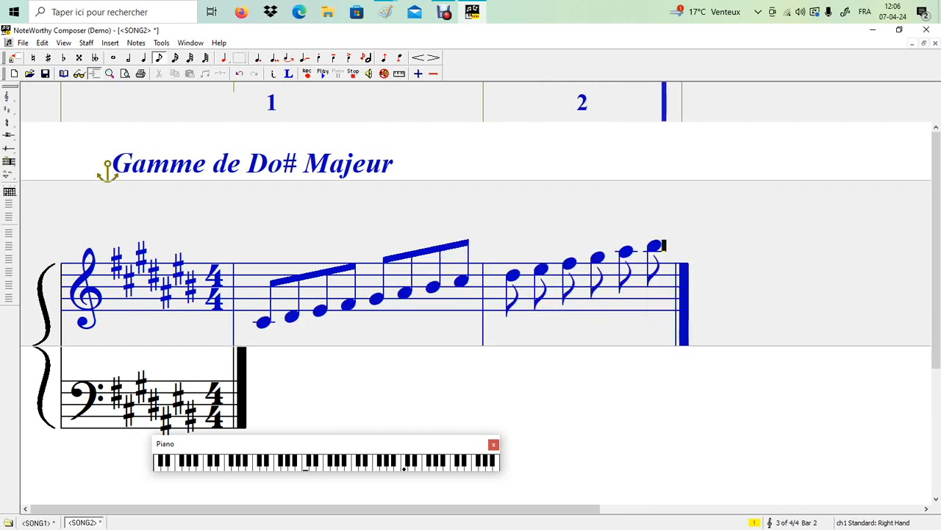
pyautogui.press('Up')
pyautogui.press('Return')
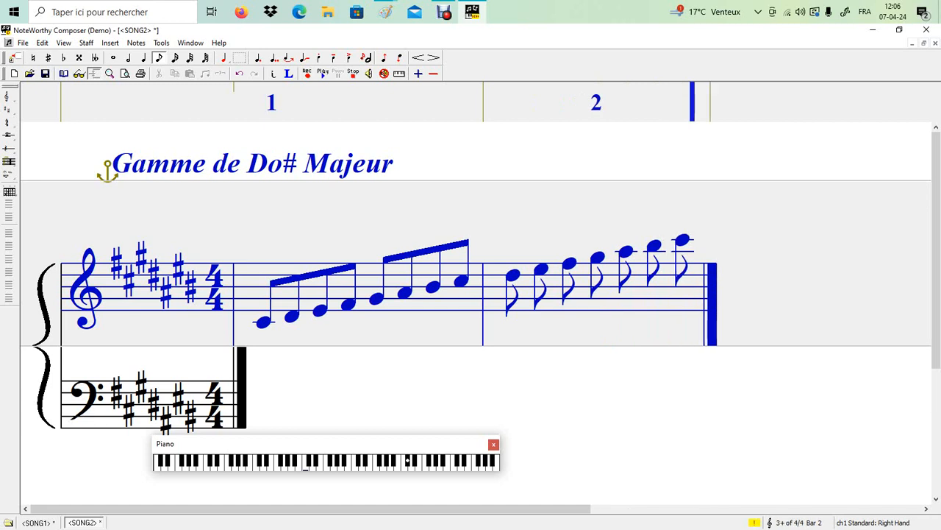
# Step: Enter descending eighth notes through G# and F# back down to the final C#
pyautogui.press('Down')
pyautogui.press('Return')
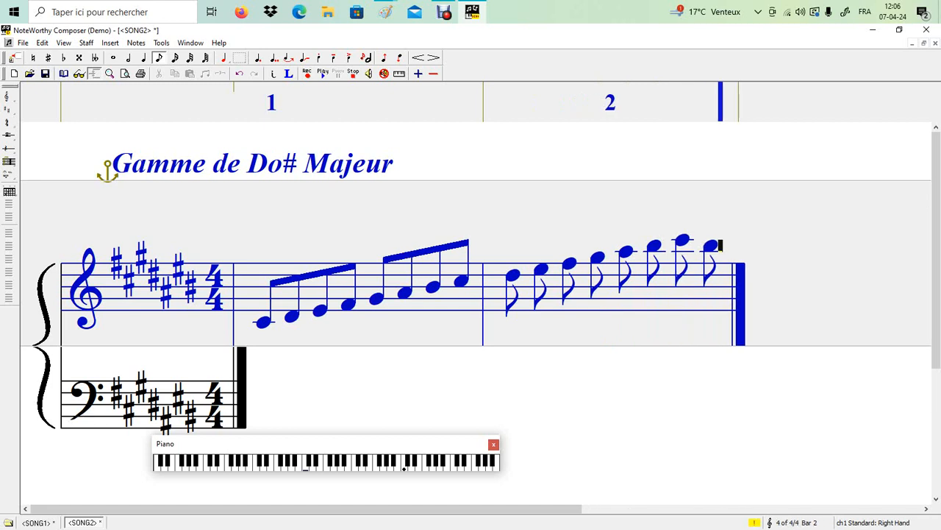
pyautogui.press('Down')
pyautogui.press('Return')
pyautogui.press('Down')
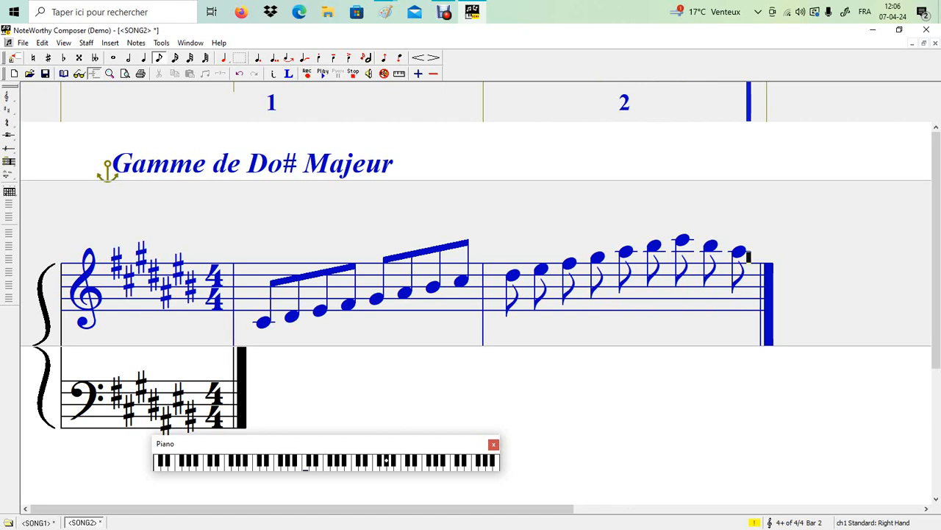
pyautogui.press('Return')
pyautogui.press('Down')
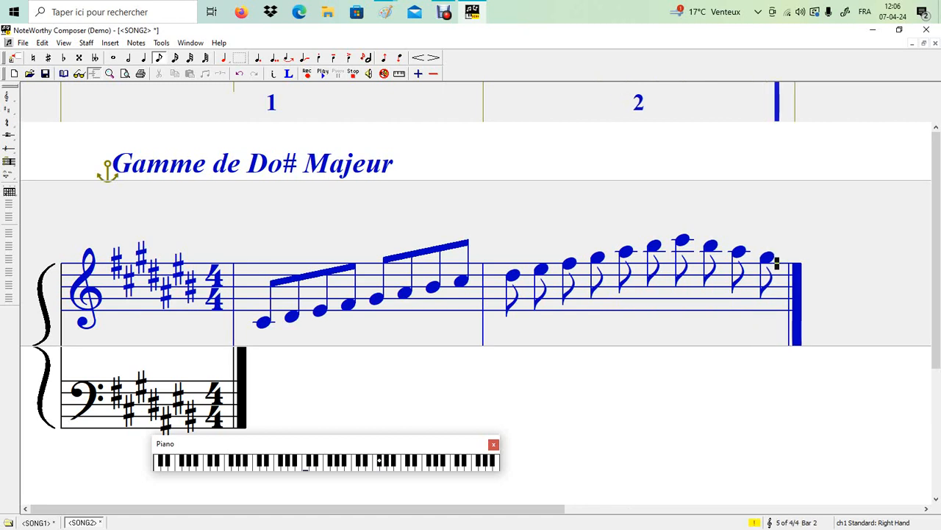
pyautogui.press('Return')
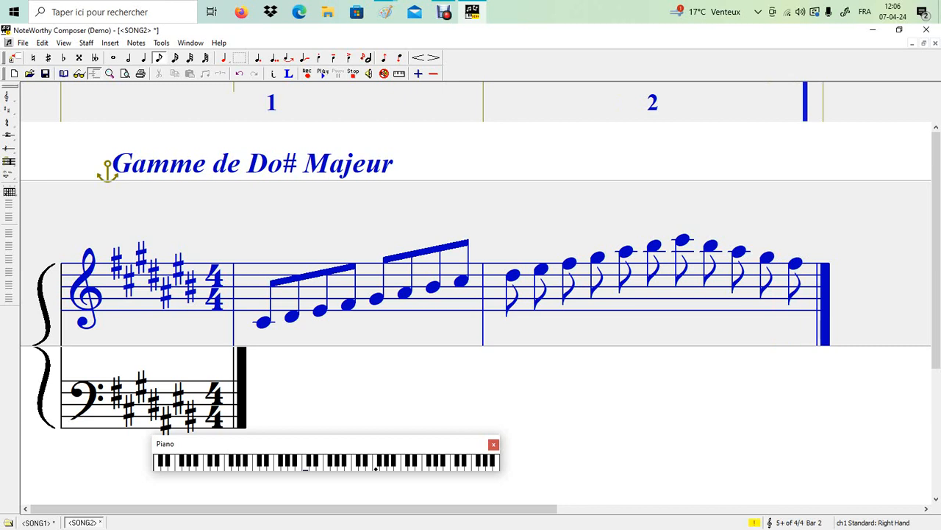
pyautogui.press('Return')
pyautogui.press('Down')
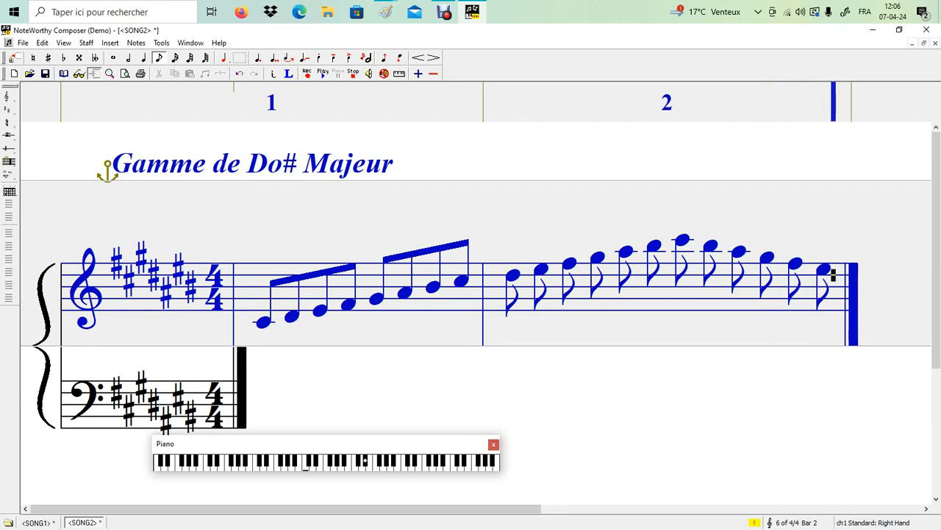
pyautogui.press('Return')
pyautogui.press('Down')
pyautogui.press('Return')
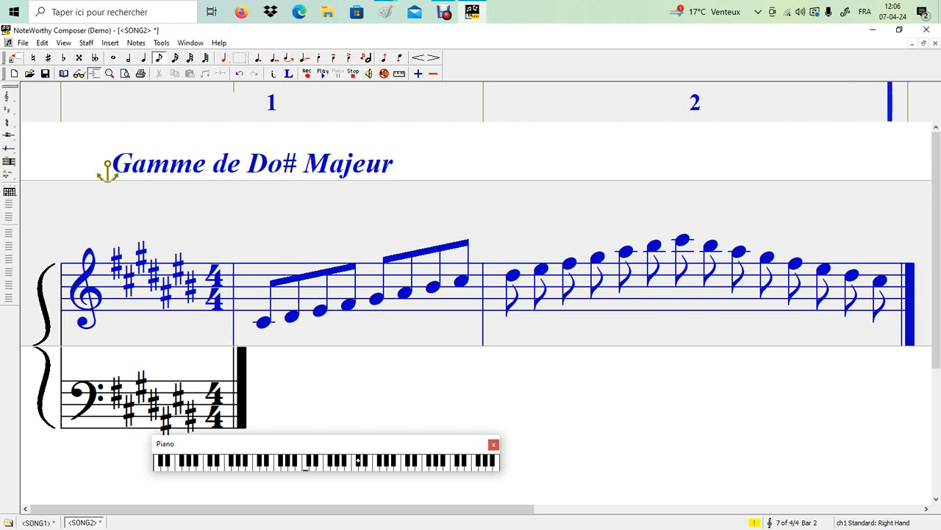
# Step: Beam the first four eighth notes of bar 2 together
pyautogui.moveTo(609, 272); pyautogui.dragTo(488, 281)
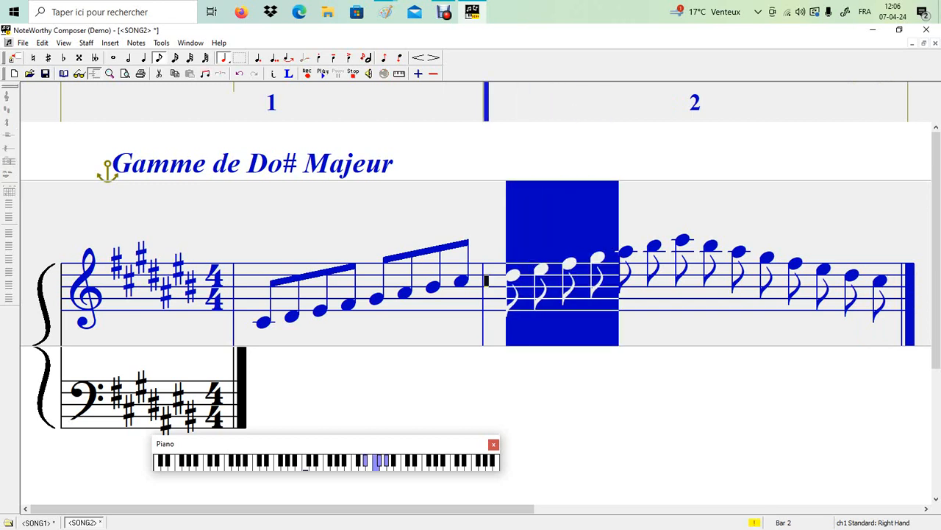
pyautogui.rightClick(529, 277)
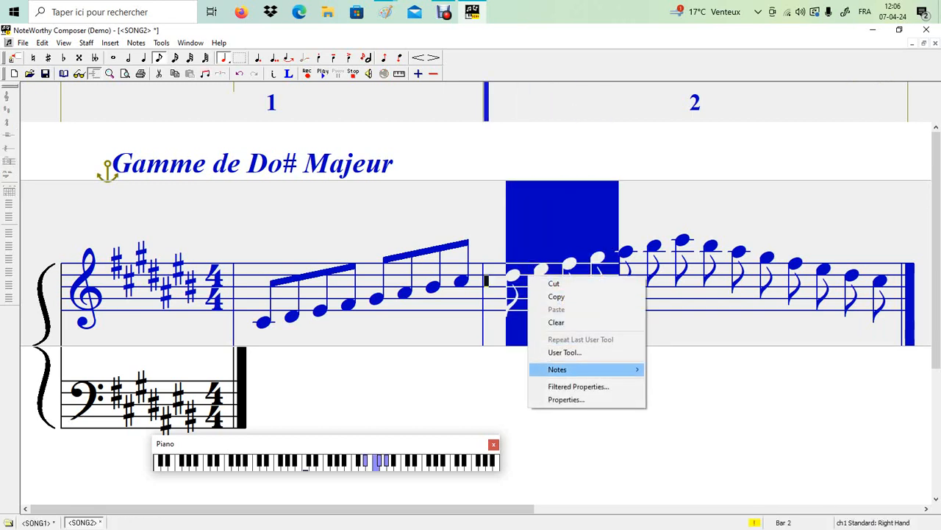
pyautogui.moveTo(578, 369)
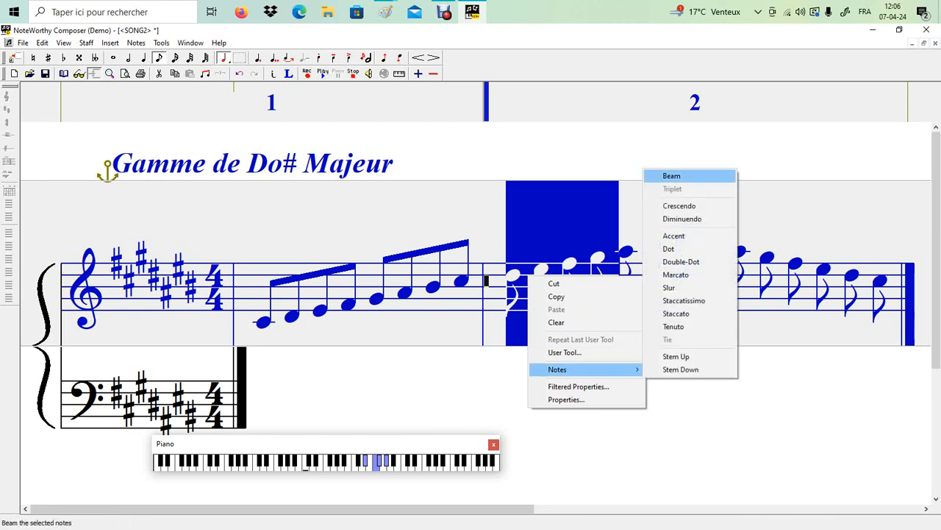
pyautogui.click(673, 176)
# Step: Beam the next four notes of bar 2, then return the cursor to the treble staff
pyautogui.moveTo(724, 258); pyautogui.dragTo(607, 262)
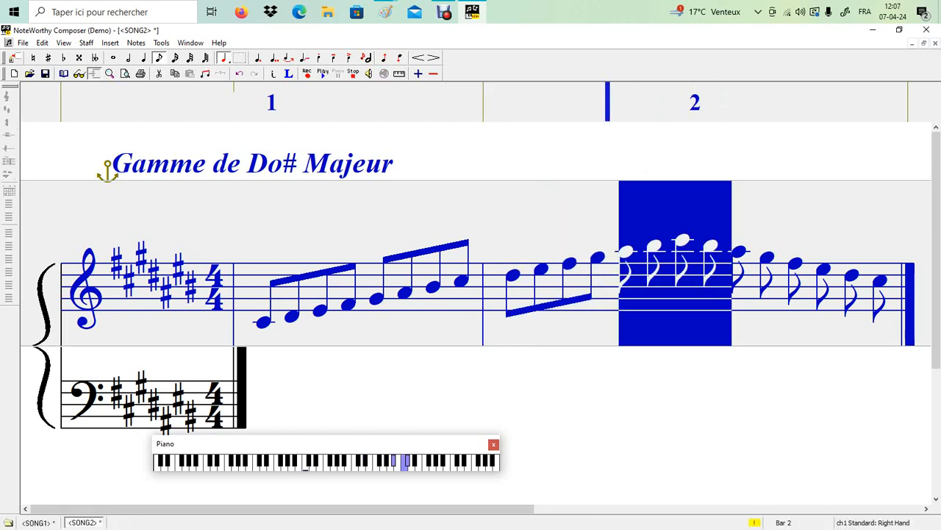
pyautogui.rightClick(681, 269)
pyautogui.moveTo(735, 362)
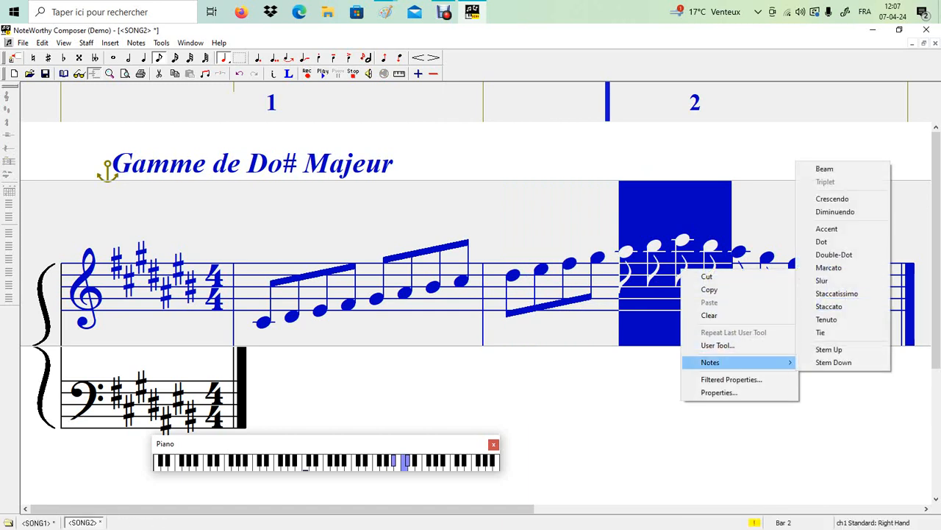
pyautogui.click(824, 168)
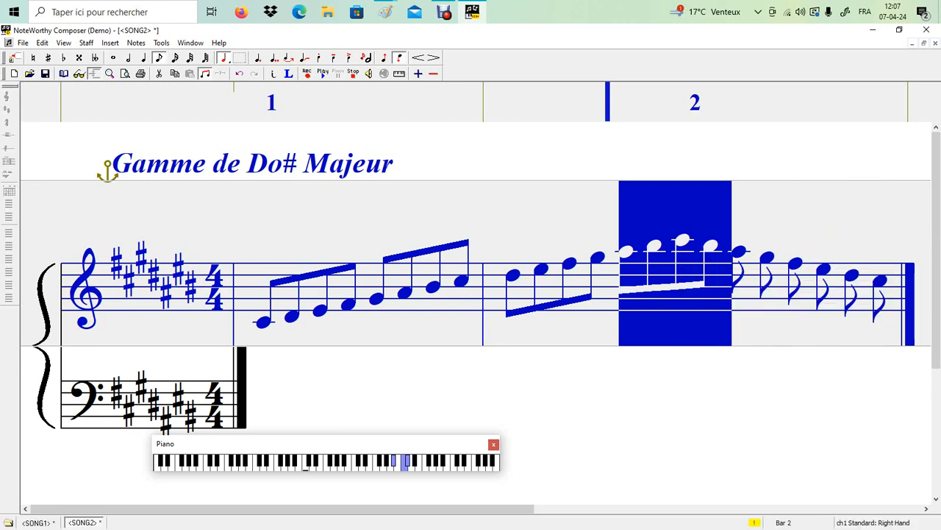
pyautogui.click(231, 369)
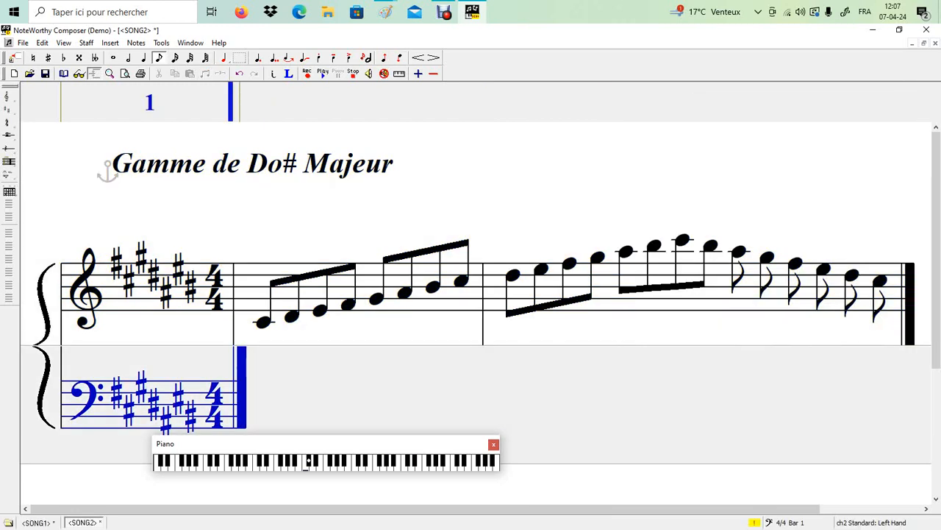
pyautogui.click(720, 263)
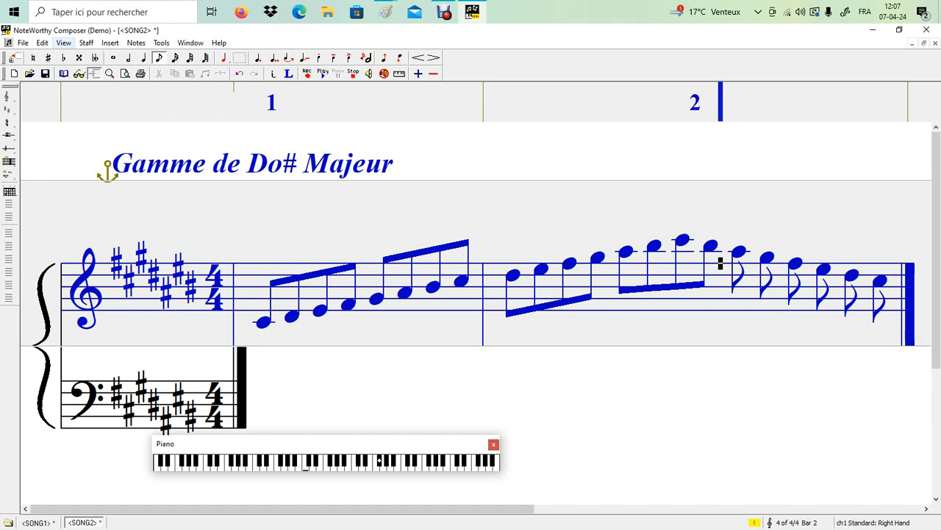
# Step: Insert a bar line to start bar 3 of the descending scale
pyautogui.press('Left')
pyautogui.press('Right')
pyautogui.press('Right')
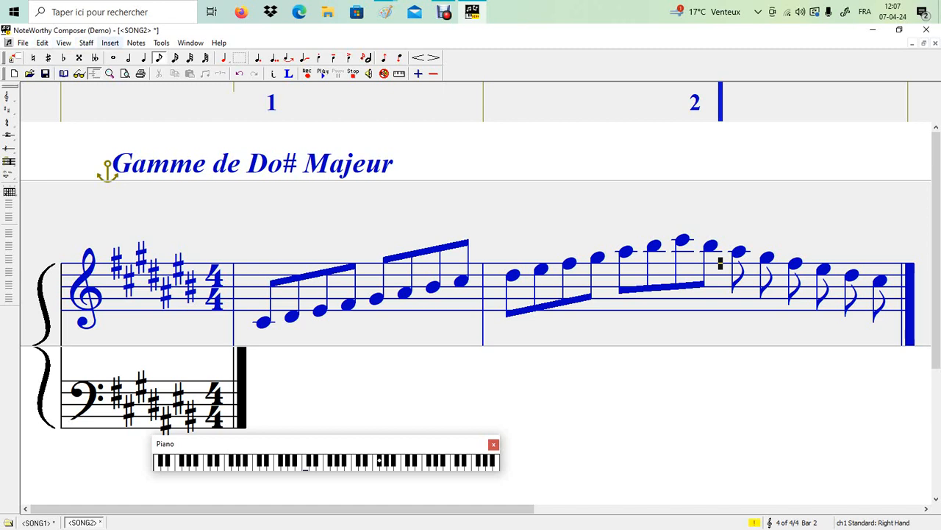
pyautogui.press('Down')
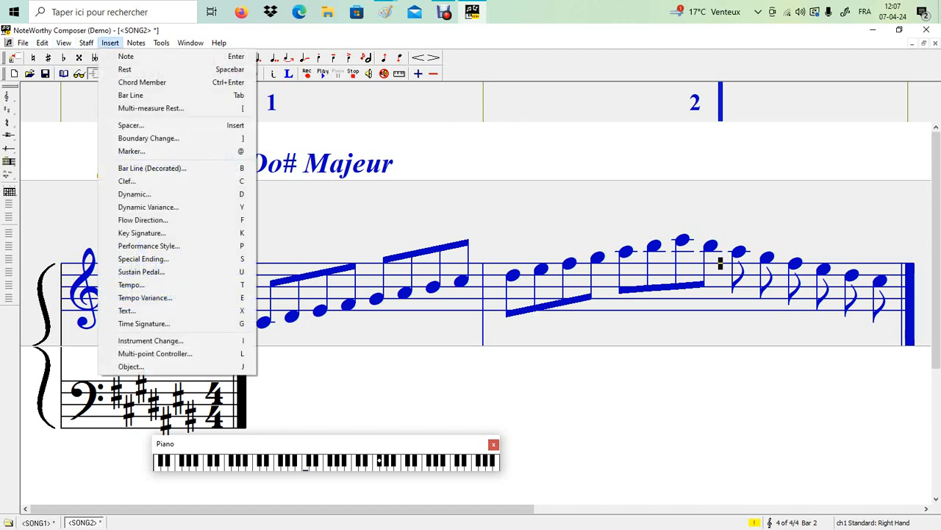
pyautogui.press('Down')
pyautogui.press('Down')
pyautogui.press('Down')
pyautogui.press('Down')
pyautogui.press('Return')
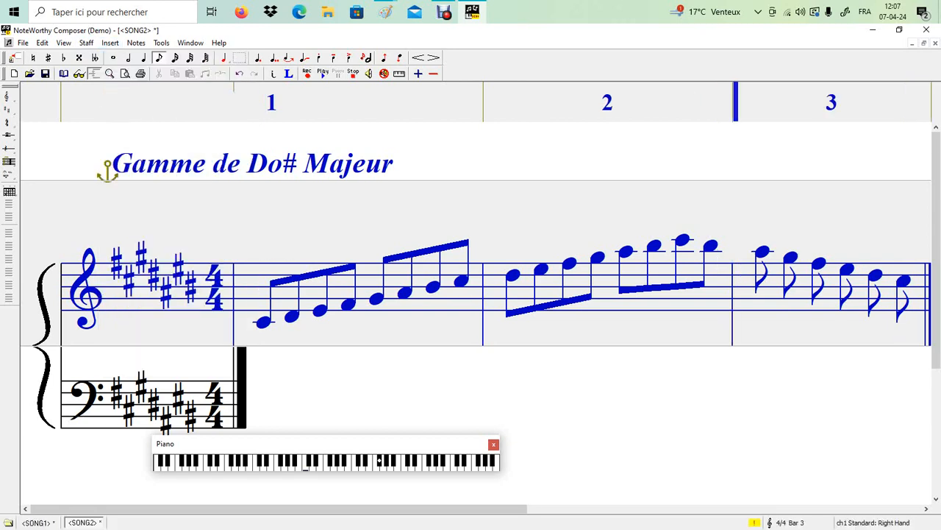
# Step: Beam the first four descending eighth notes of bar 3 together
pyautogui.hotkey('ctrl', '-')
pyautogui.hotkey('ctrl', '-')
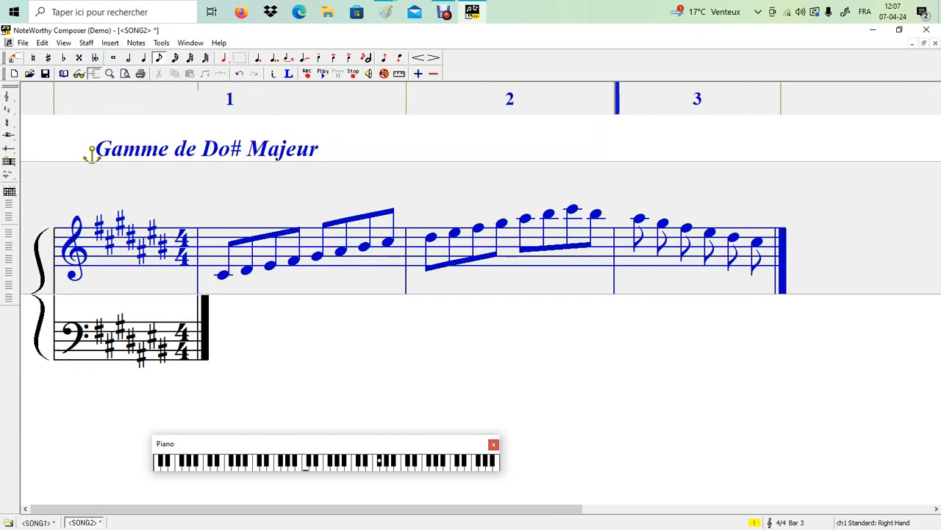
pyautogui.moveTo(722, 233); pyautogui.dragTo(634, 233)
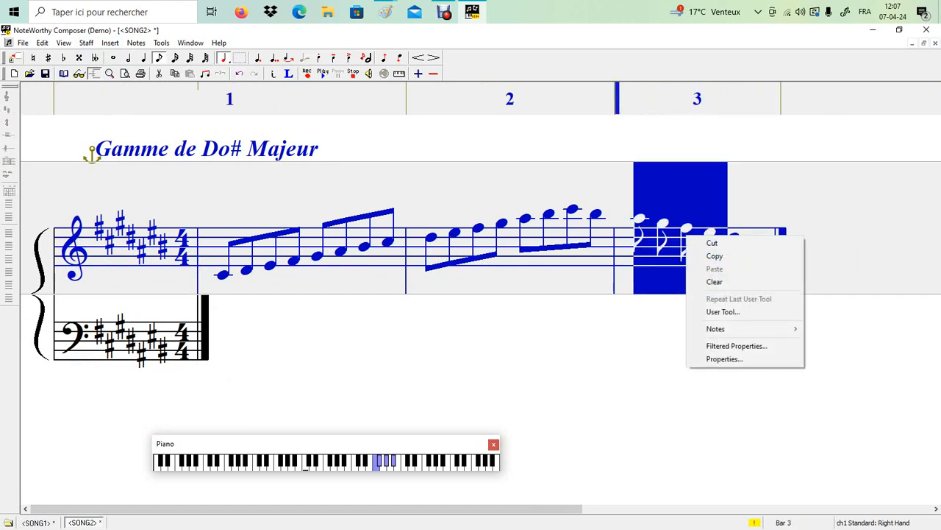
pyautogui.rightClick(685, 236)
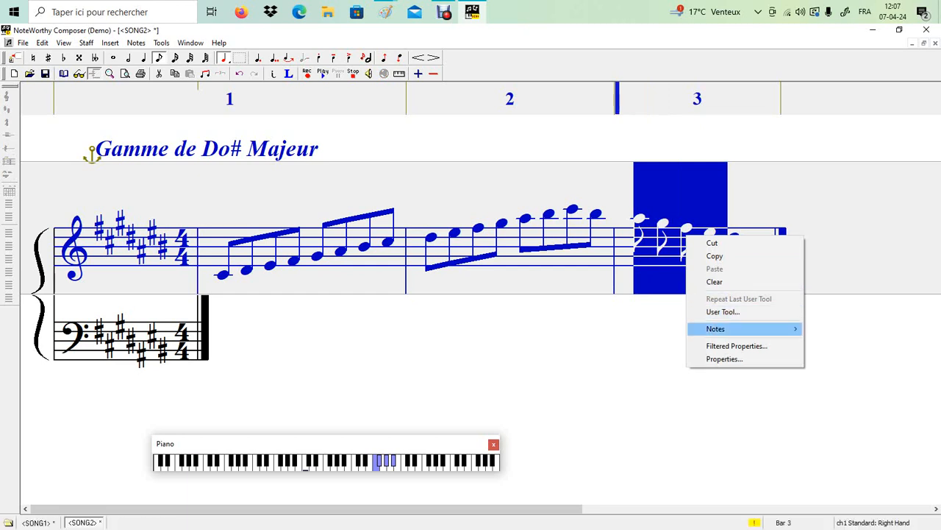
pyautogui.moveTo(736, 329)
pyautogui.click(829, 135)
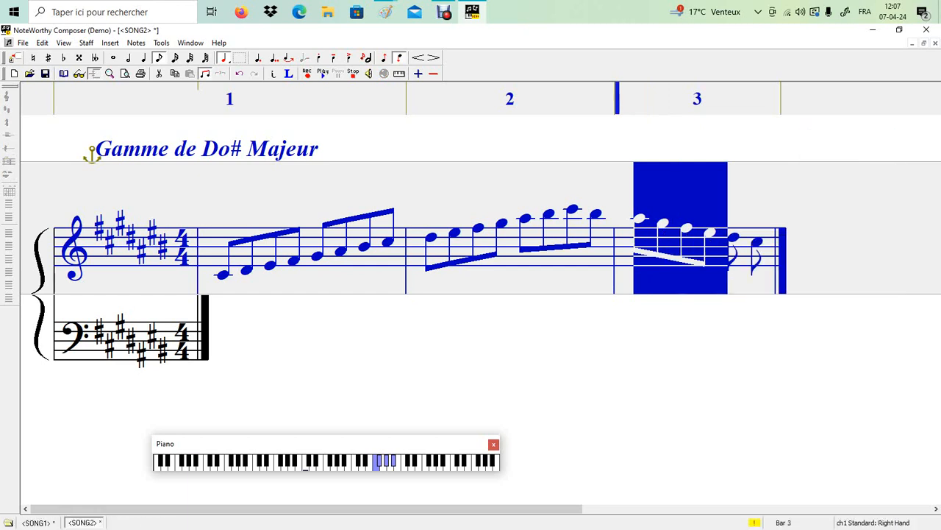
pyautogui.click(766, 265)
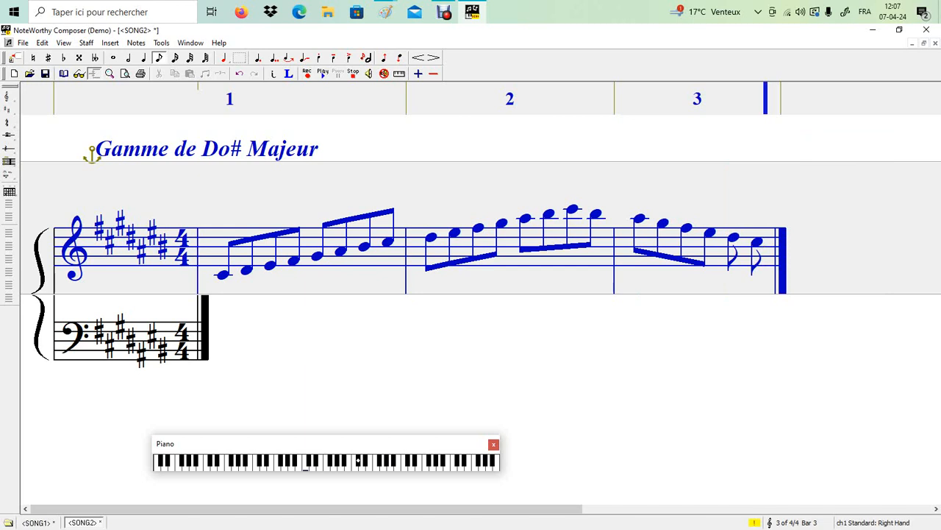
# Step: Add five more descending eighth notes at the end of bar 3, heading to the low C#
pyautogui.press('Return')
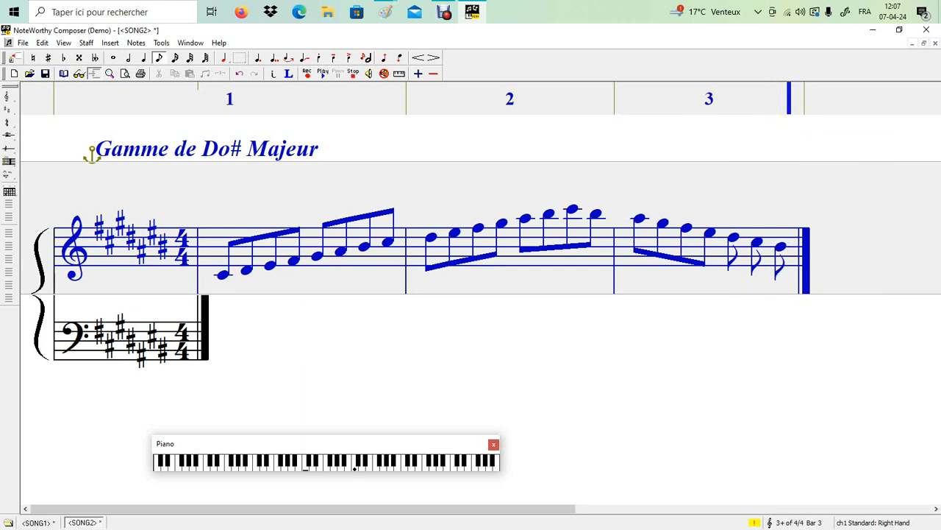
pyautogui.press('Return')
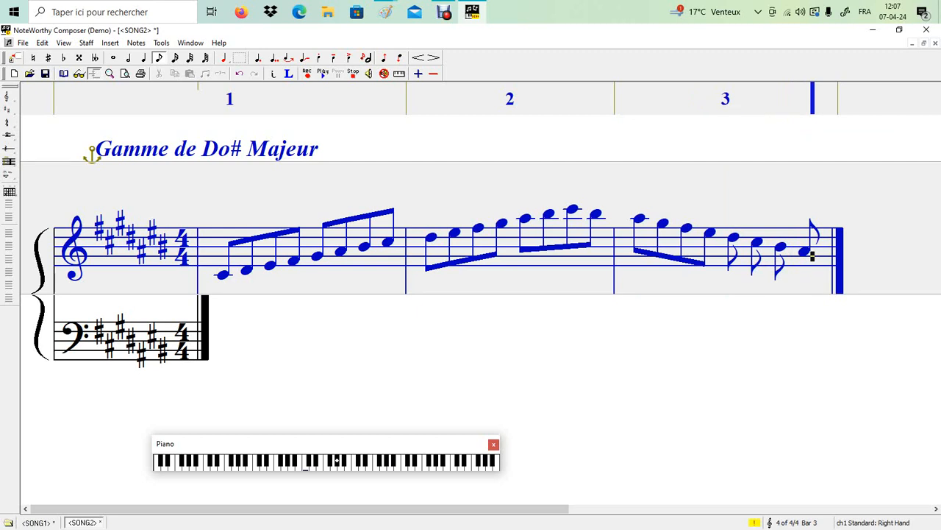
pyautogui.press('Return')
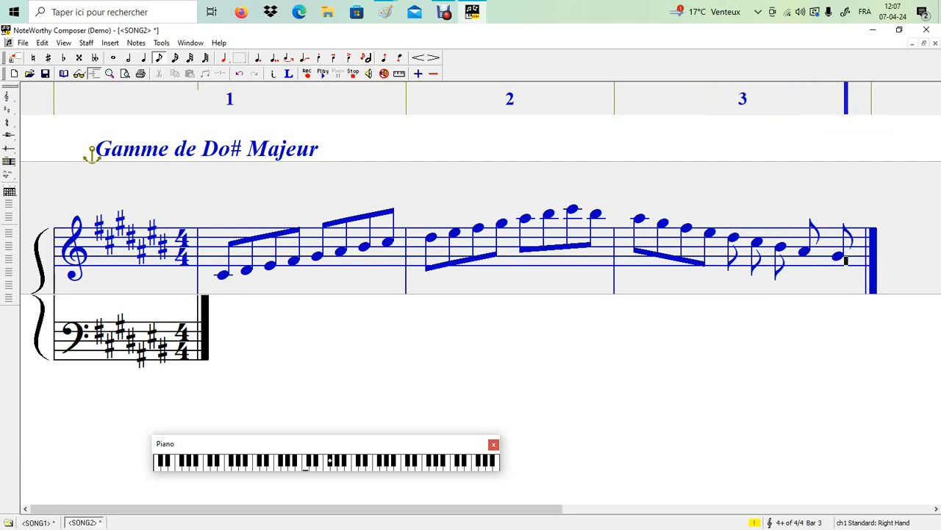
pyautogui.press('Return')
pyautogui.press('Return')
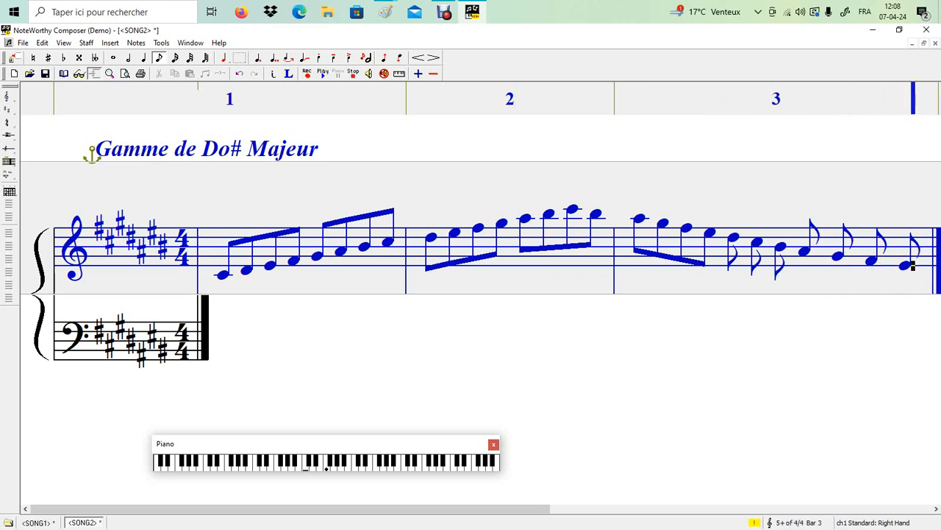
pyautogui.press('Return')
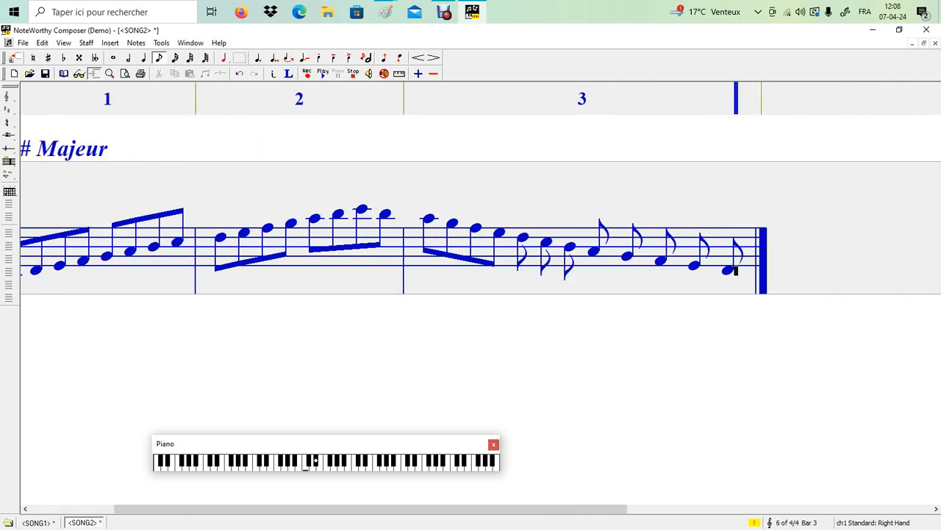
pyautogui.hotkey('ctrl', '-')
pyautogui.hotkey('ctrl', '-')
pyautogui.hotkey('ctrl', '-')
pyautogui.hotkey('ctrl', '-')
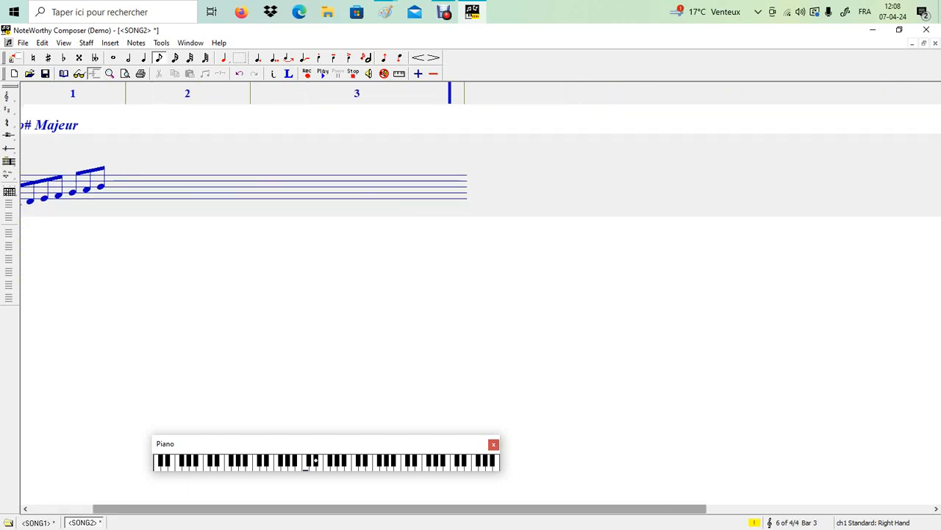
pyautogui.hotkey('ctrl', '+')
pyautogui.hotkey('ctrl', '+')
pyautogui.hotkey('ctrl', '+')
pyautogui.moveTo(389, 509); pyautogui.dragTo(322, 509)
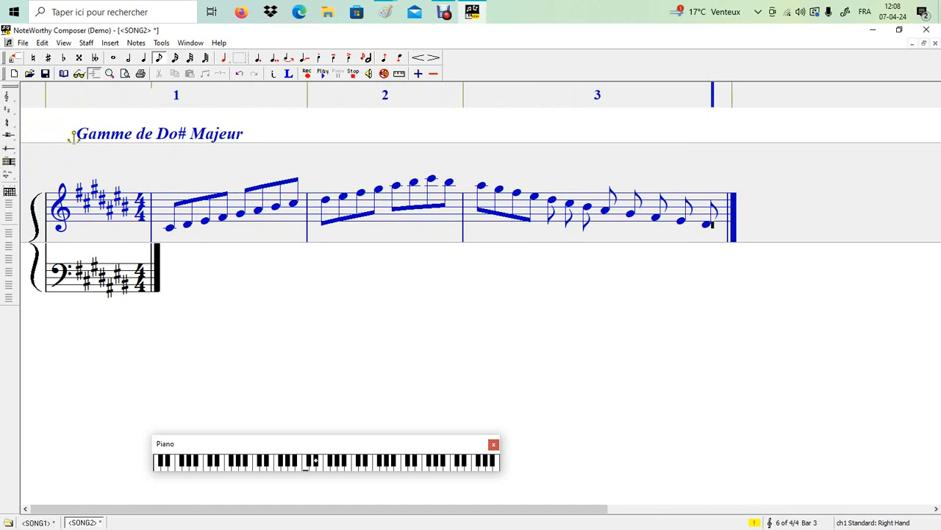
# Step: Add one more eighth note at the end of bar 3
pyautogui.press('Return')
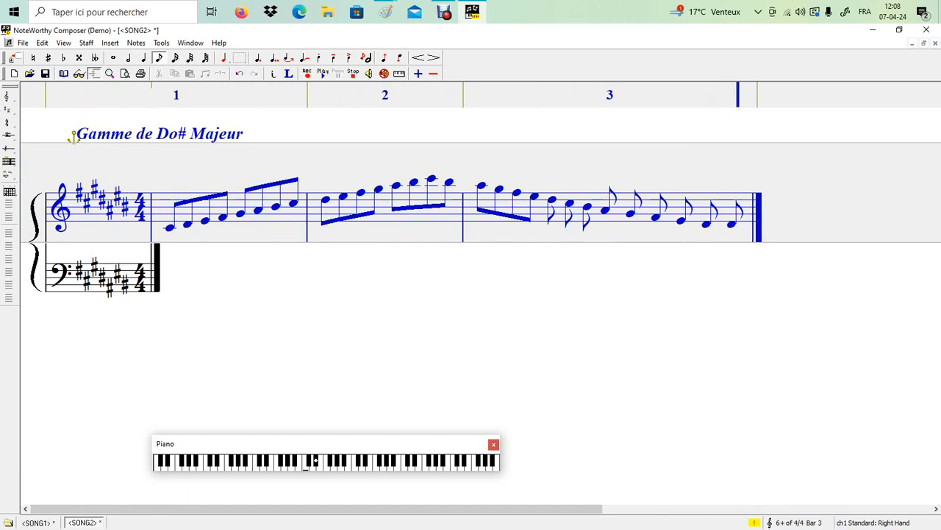
pyautogui.press('BackSpace')
pyautogui.press('Return')
# Step: Beam the second group of four descending eighth notes in bar 3
pyautogui.moveTo(625, 210); pyautogui.dragTo(544, 211)
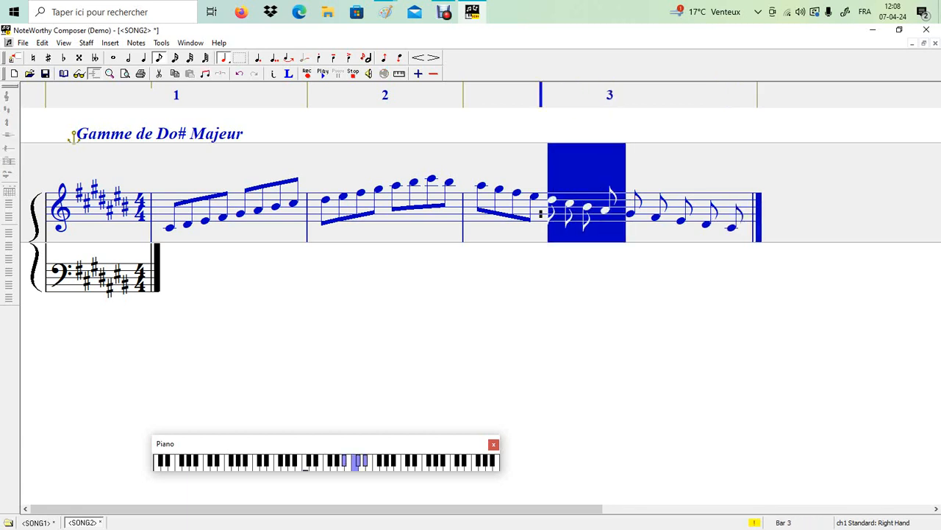
pyautogui.rightClick(577, 218)
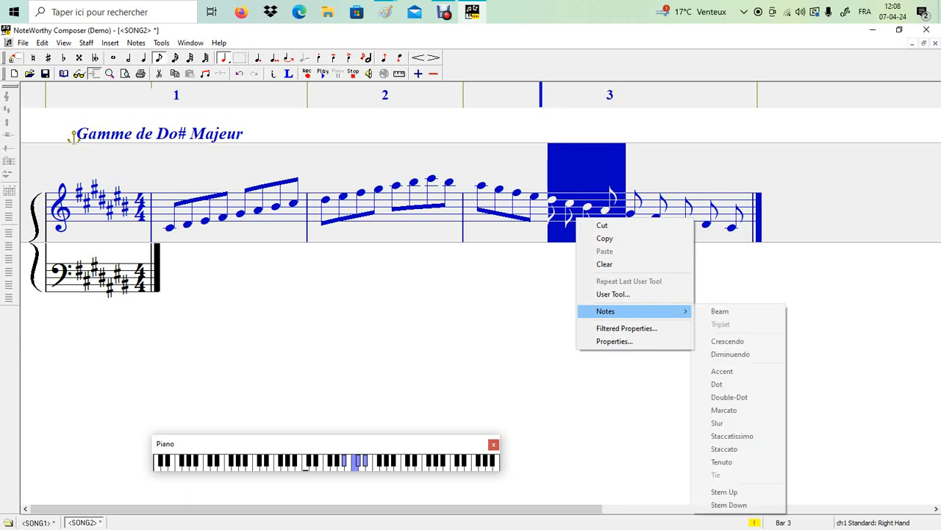
pyautogui.moveTo(634, 311)
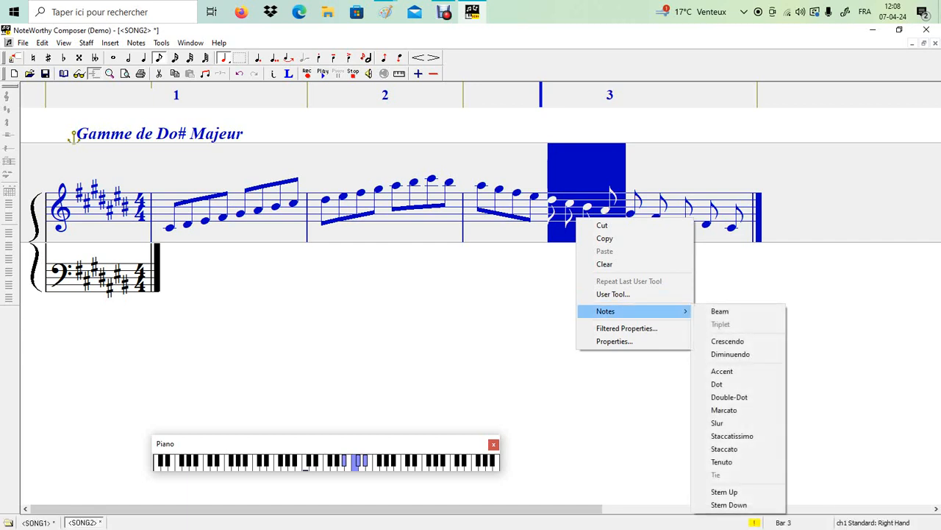
pyautogui.click(720, 311)
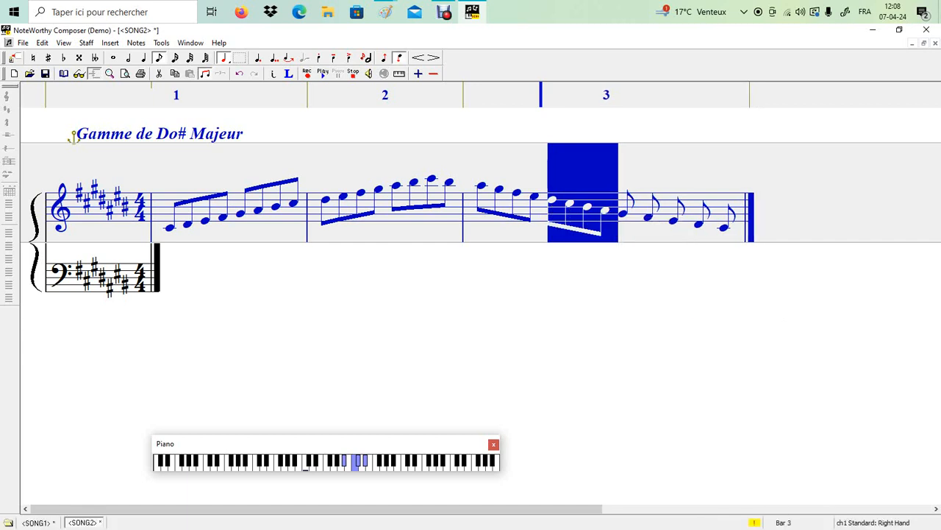
pyautogui.click(611, 207)
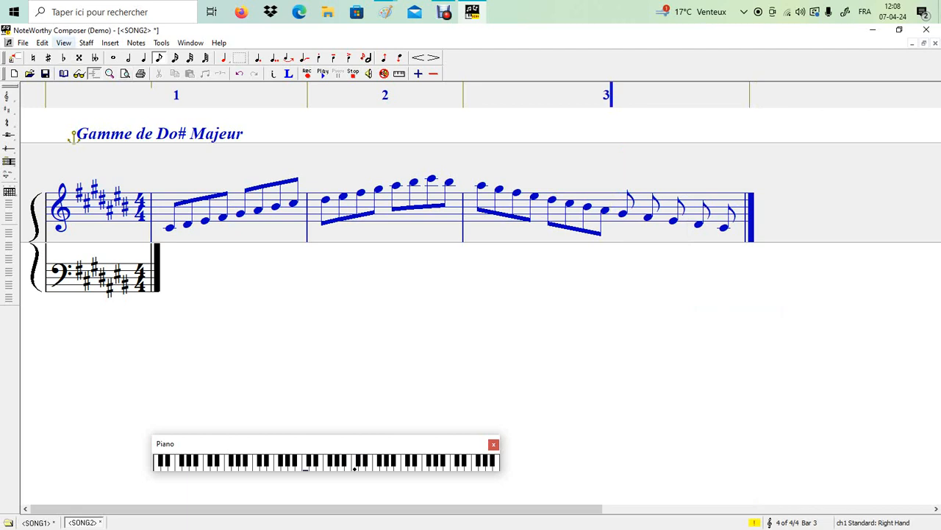
# Step: Insert a bar line to start bar 4
pyautogui.click(110, 43)
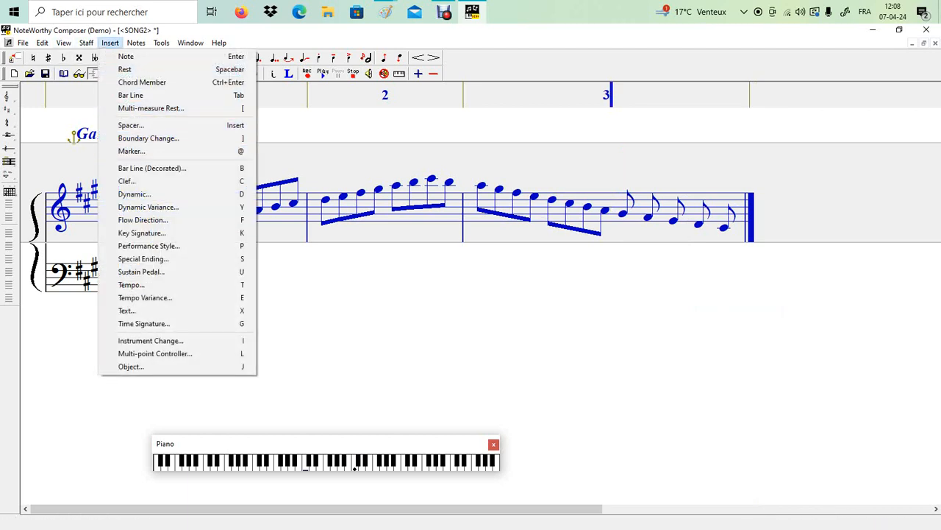
pyautogui.press('Up')
pyautogui.press('Up')
pyautogui.press('Up')
pyautogui.press('Up')
pyautogui.press('Up')
pyautogui.press('Return')
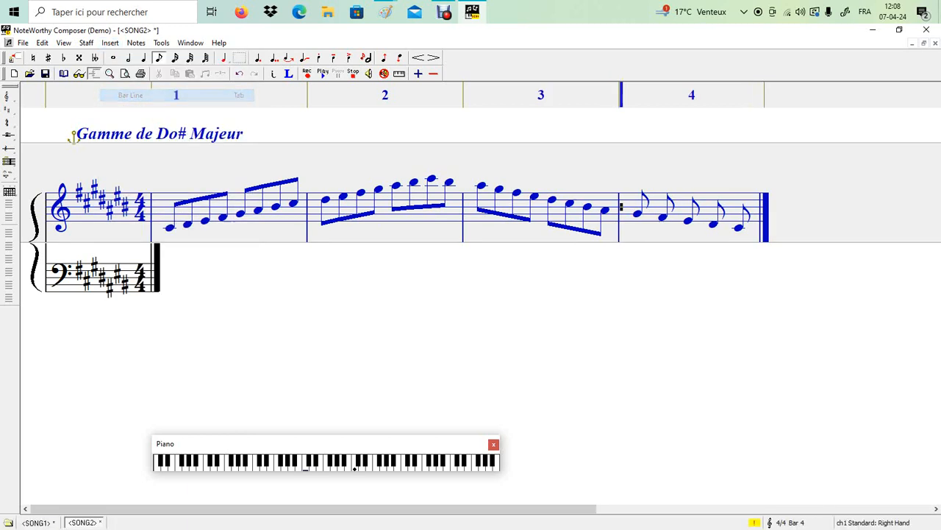
# Step: Beam the first four eighth notes of bar 4 together
pyautogui.hotkey('shift', 'Right')
pyautogui.hotkey('shift', 'Right')
pyautogui.hotkey('shift', 'Right')
pyautogui.hotkey('shift', 'Right')
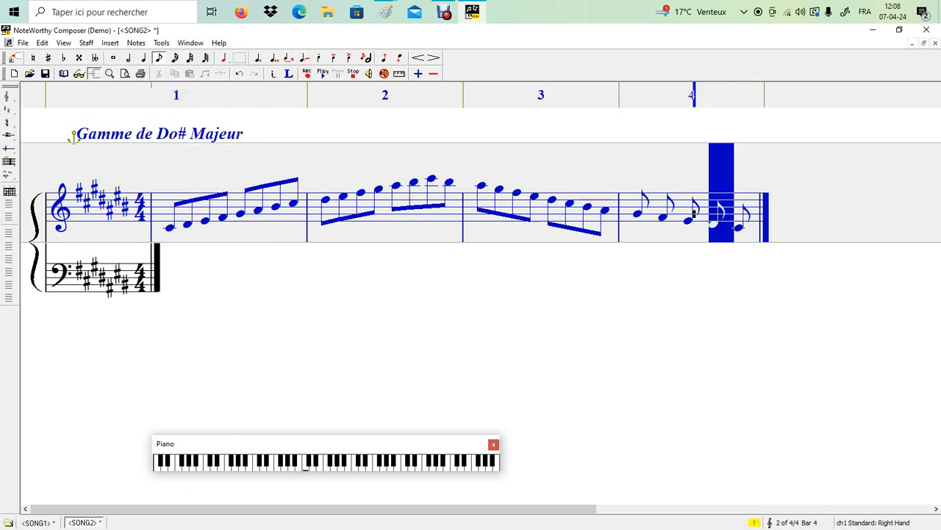
pyautogui.rightClick(667, 216)
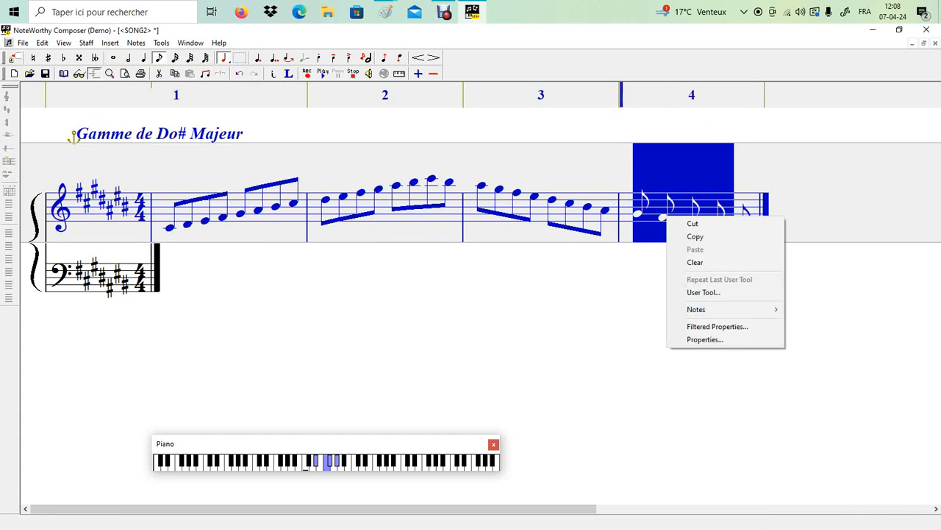
pyautogui.moveTo(725, 309)
pyautogui.click(810, 309)
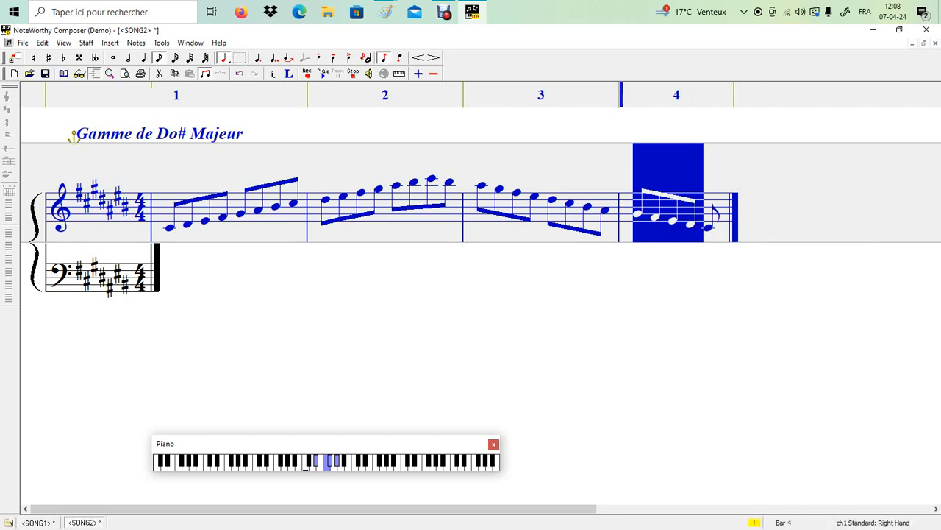
pyautogui.click(714, 225)
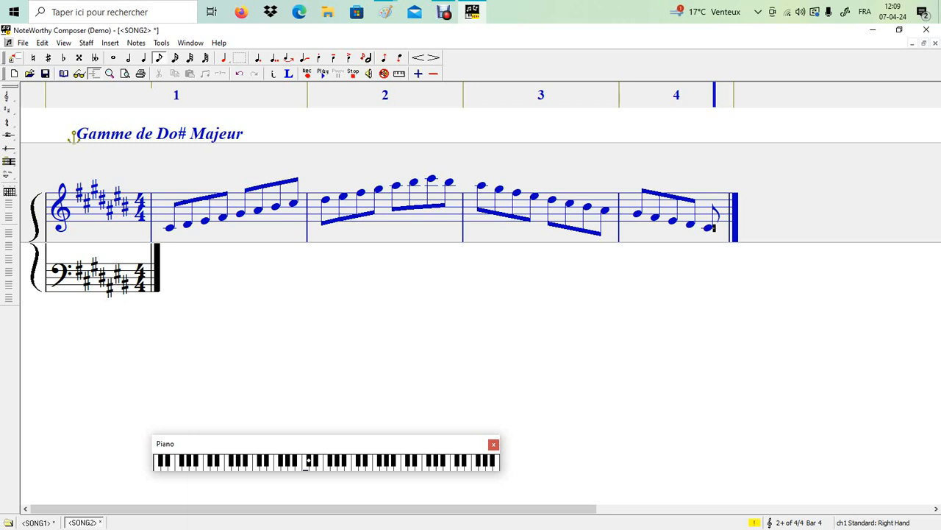
pyautogui.moveTo(195, 217); pyautogui.dragTo(155, 213)
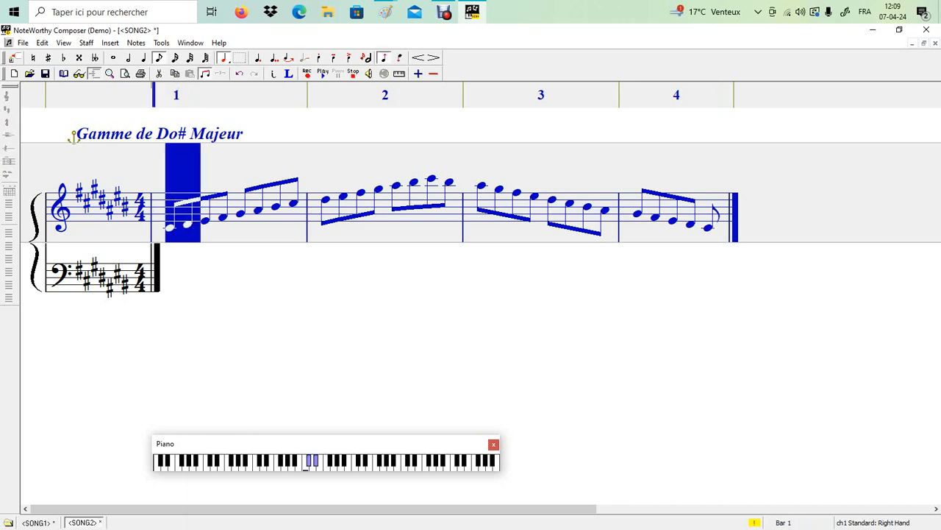
pyautogui.moveTo(229, 218); pyautogui.dragTo(193, 217)
pyautogui.moveTo(272, 208); pyautogui.dragTo(229, 207)
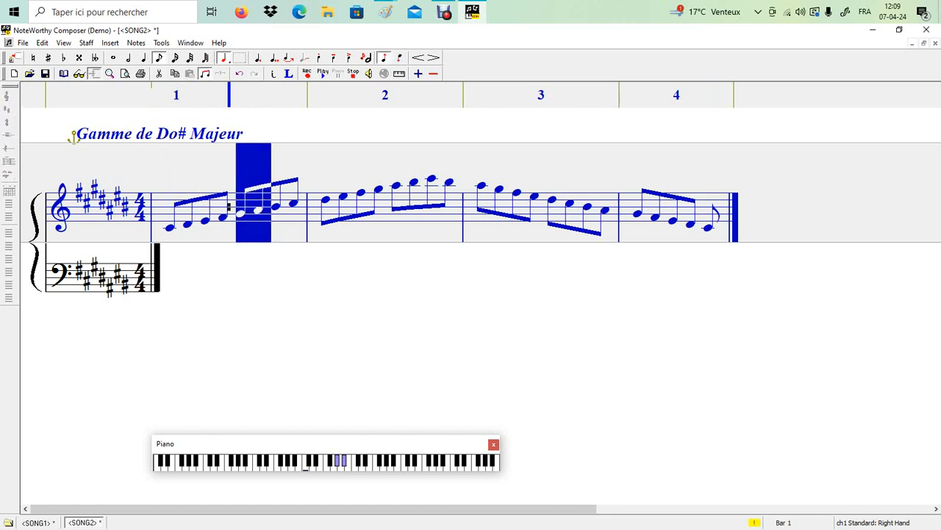
pyautogui.click(299, 203)
pyautogui.hotkey('shift', 'Left')
pyautogui.hotkey('shift', 'Left')
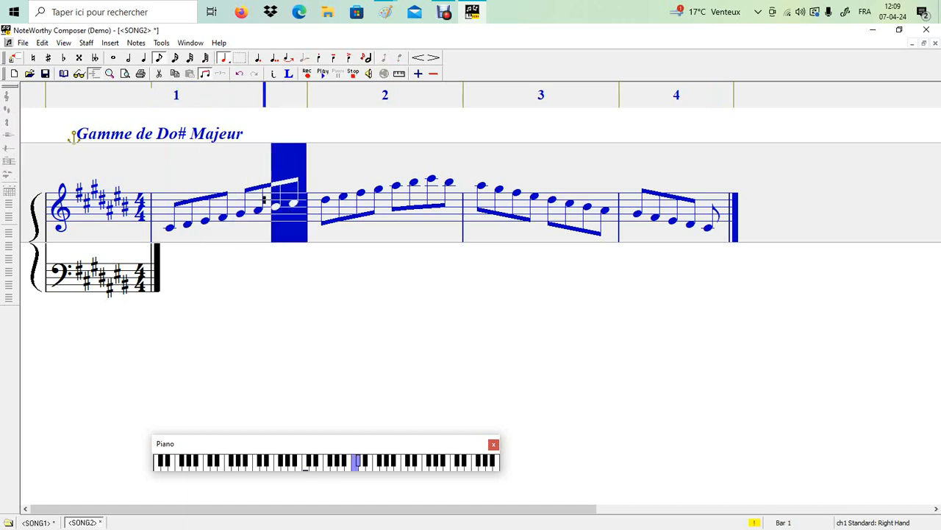
pyautogui.hotkey('ctrl', 'Down')
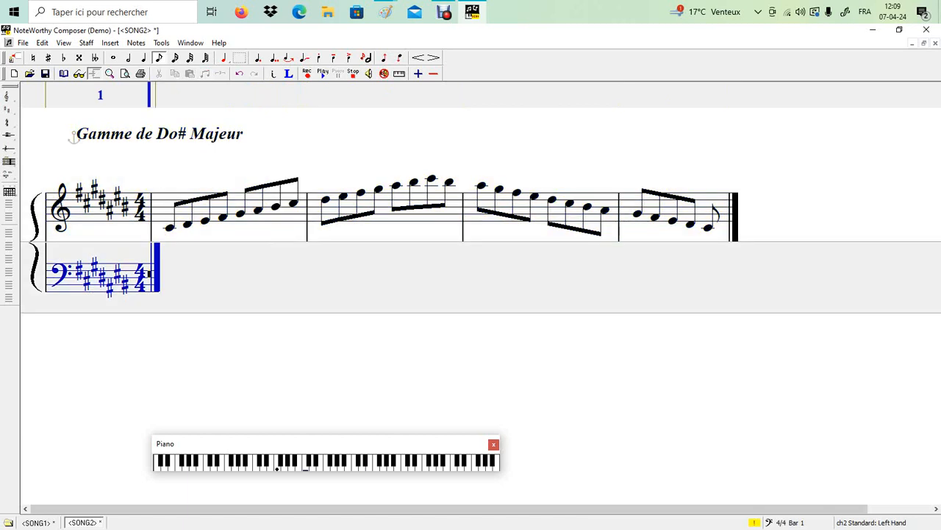
pyautogui.hotkey('ctrl', 'Up')
pyautogui.hotkey('shift', 'Right')
pyautogui.hotkey('shift', 'Right')
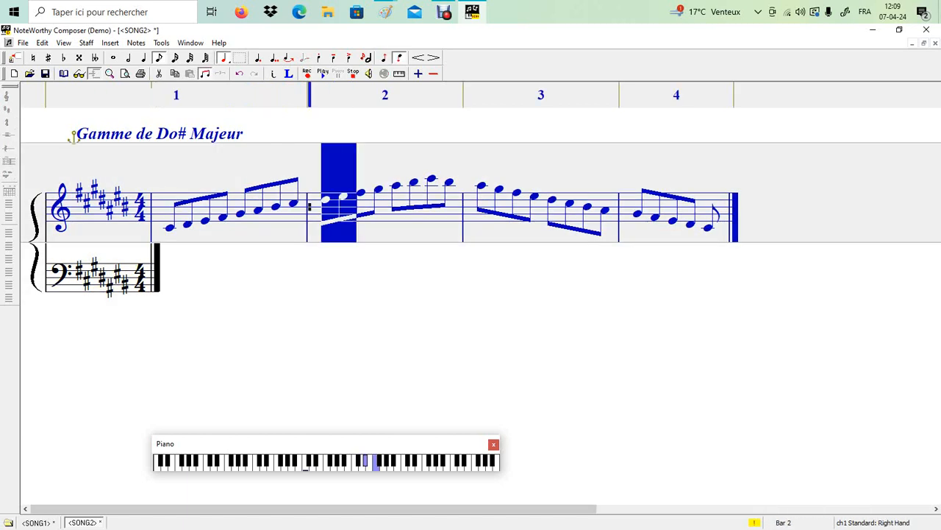
pyautogui.press('Right')
pyautogui.press('Right')
pyautogui.hotkey('shift', 'Left')
pyautogui.hotkey('shift', 'Left')
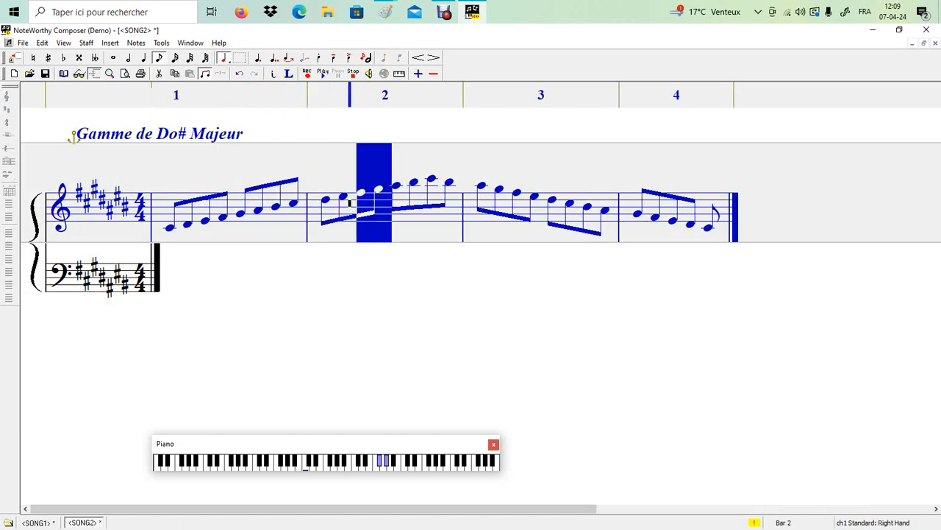
pyautogui.press('Right')
pyautogui.press('Right')
pyautogui.press('Right')
pyautogui.press('Right')
pyautogui.hotkey('shift', 'Left')
pyautogui.hotkey('shift', 'Left')
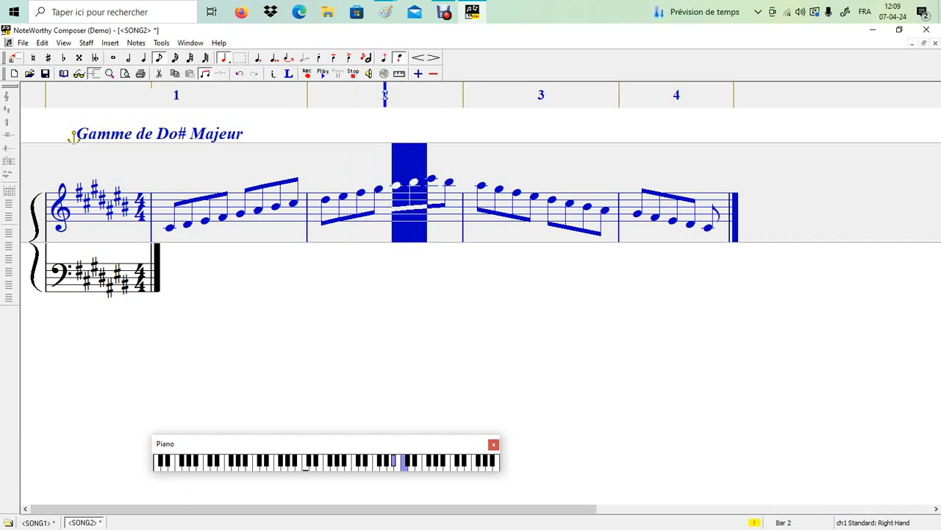
pyautogui.press('Right')
pyautogui.press('Right')
pyautogui.press('Right')
pyautogui.press('Right')
pyautogui.hotkey('shift', 'Left')
pyautogui.hotkey('shift', 'Left')
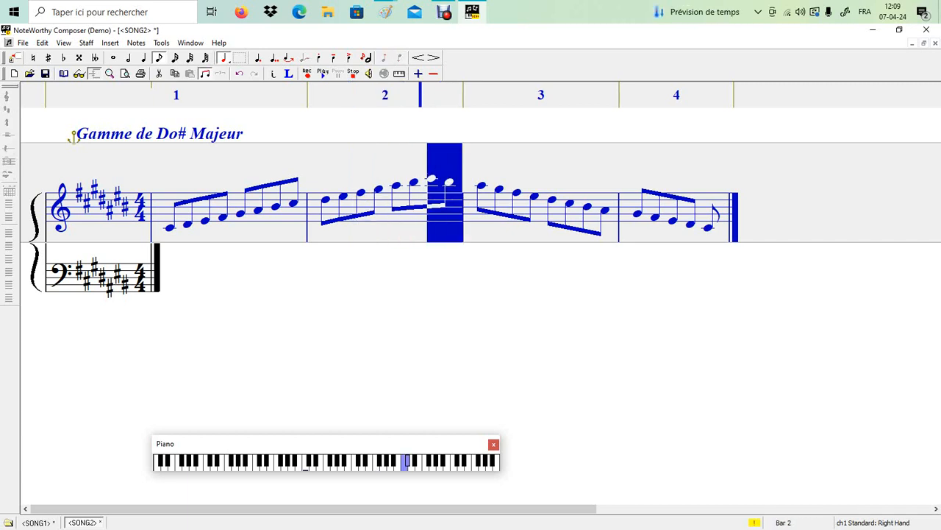
pyautogui.press('Right')
pyautogui.press('Right')
pyautogui.press('Right')
pyautogui.press('Right')
pyautogui.hotkey('shift', 'Left')
pyautogui.hotkey('shift', 'Left')
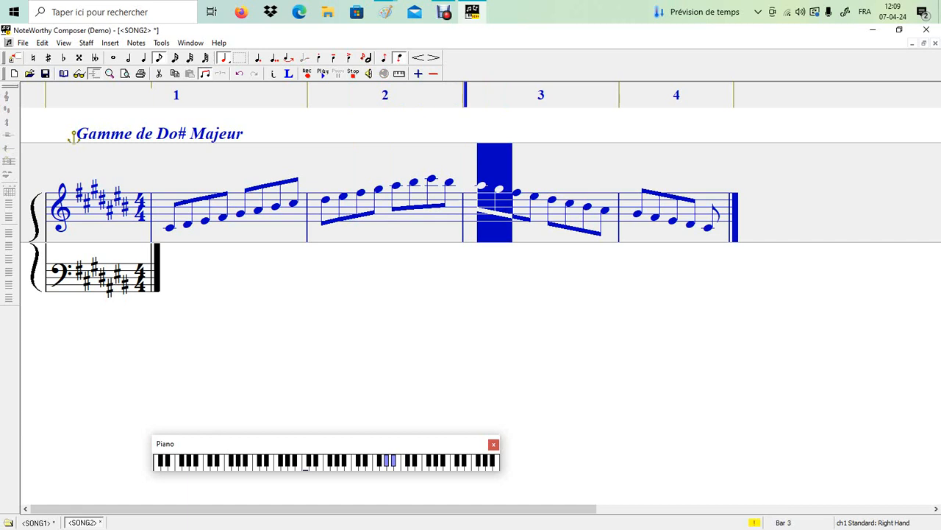
pyautogui.press('Right')
pyautogui.press('Right')
pyautogui.press('Right')
pyautogui.press('Right')
pyautogui.hotkey('shift', 'Left')
pyautogui.hotkey('shift', 'Left')
pyautogui.press('Right')
pyautogui.press('Right')
pyautogui.press('Right')
pyautogui.press('Right')
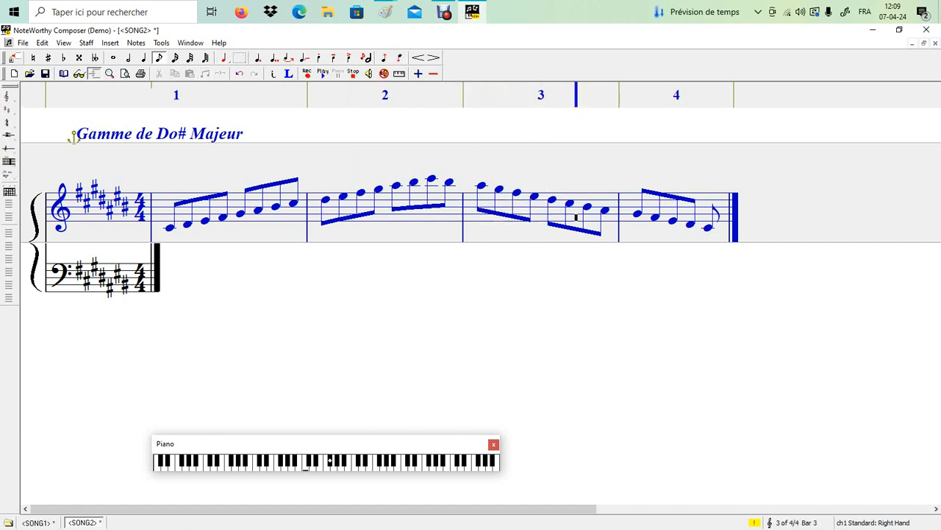
pyautogui.hotkey('shift', 'Left')
pyautogui.hotkey('shift', 'Left')
pyautogui.press('Right')
pyautogui.press('Right')
pyautogui.press('Right')
pyautogui.press('Right')
pyautogui.hotkey('shift', 'Left')
pyautogui.hotkey('shift', 'Left')
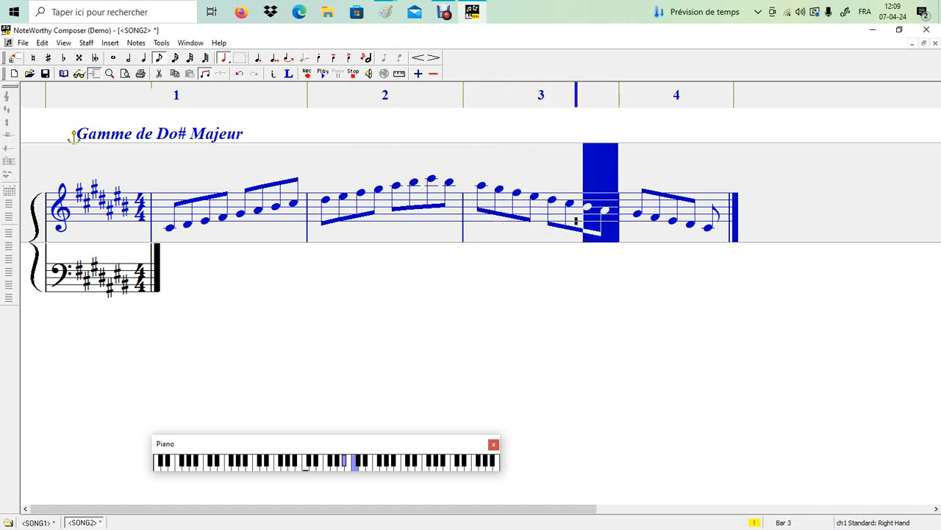
pyautogui.press('Right')
pyautogui.press('Right')
pyautogui.press('Right')
pyautogui.press('Right')
pyautogui.hotkey('shift', 'Left')
pyautogui.hotkey('shift', 'Left')
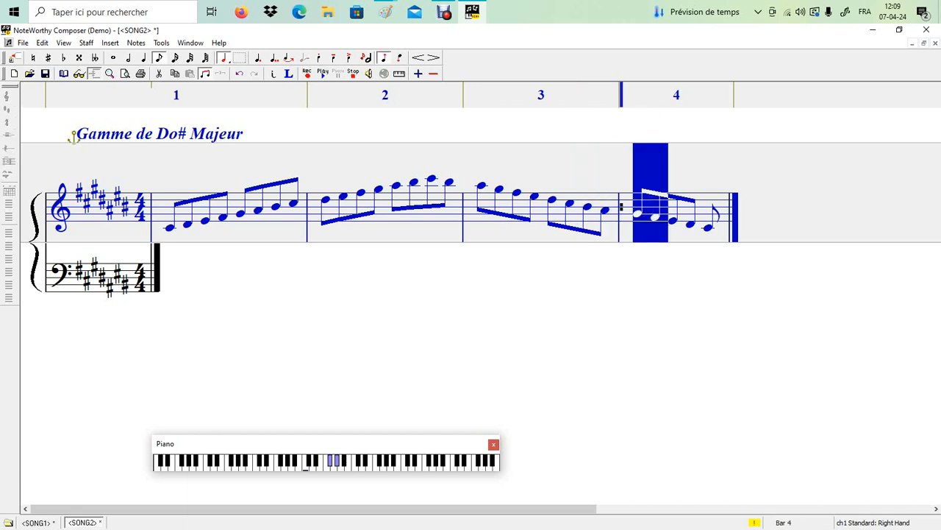
pyautogui.press('Right')
pyautogui.press('Right')
pyautogui.press('Right')
pyautogui.press('Right')
pyautogui.hotkey('shift', 'Left')
pyautogui.hotkey('shift', 'Left')
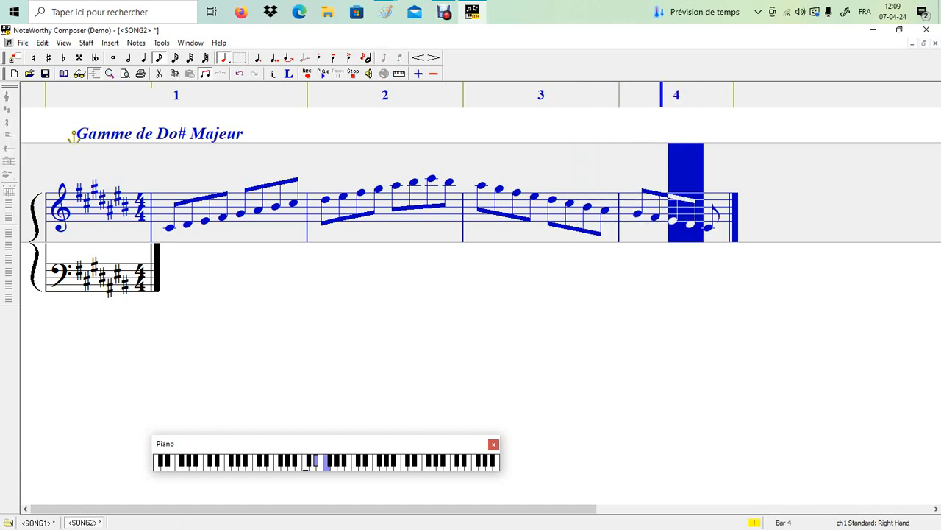
pyautogui.press('Right')
pyautogui.press('Right')
pyautogui.press('Right')
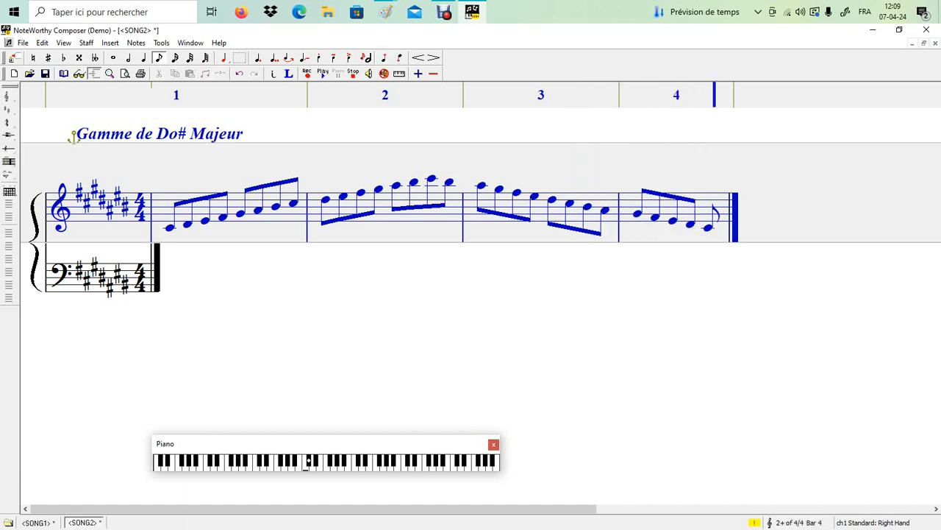
# Step: End treble bar 4 with a quarter-note low C# and a quarter rest instead of the last eighth
pyautogui.press('BackSpace')
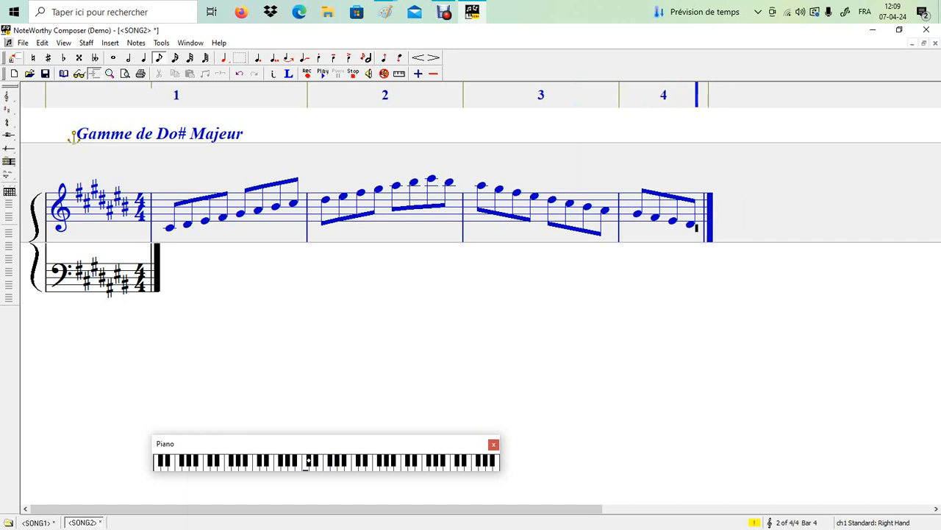
pyautogui.press('4')
pyautogui.press('Return')
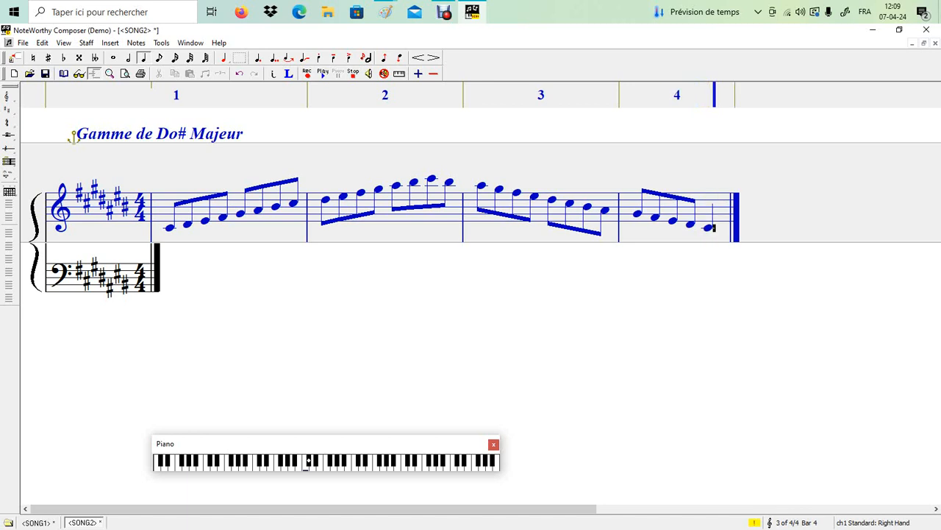
pyautogui.press('Right')
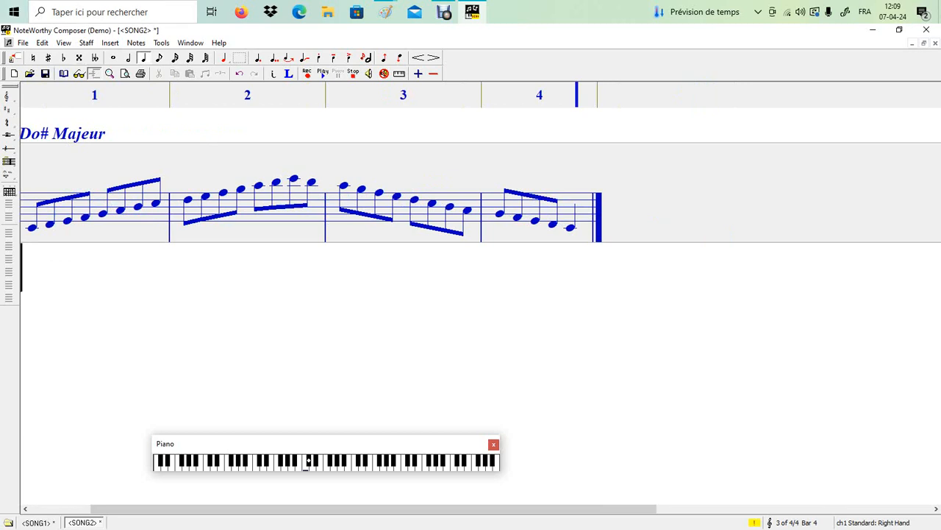
pyautogui.press('space')
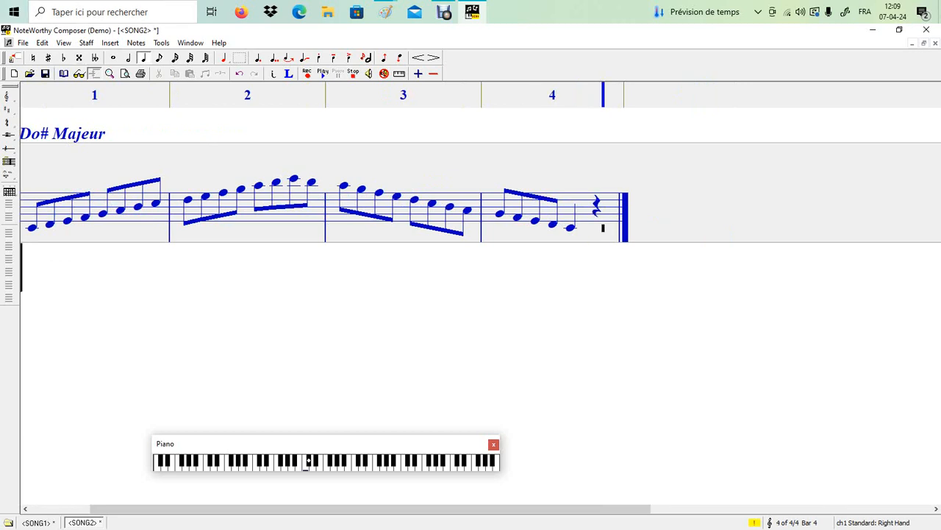
pyautogui.moveTo(369, 508); pyautogui.dragTo(330, 508)
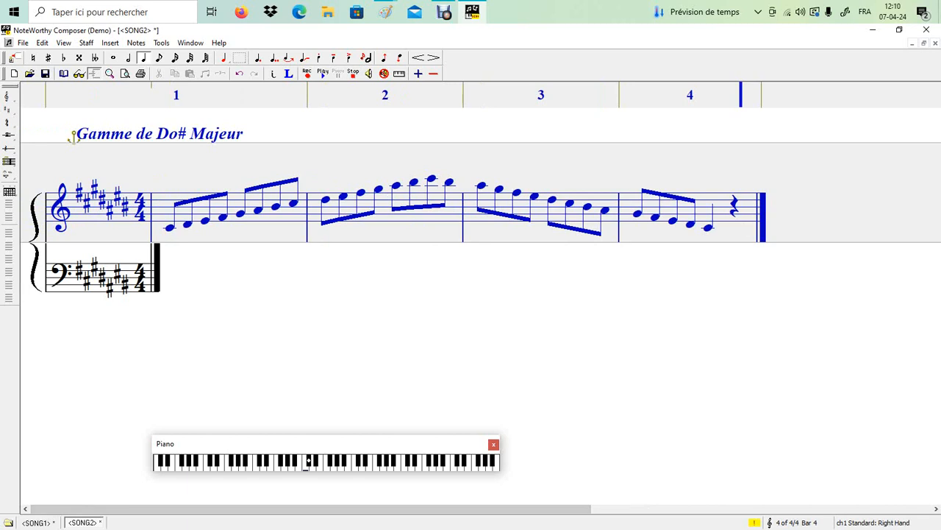
pyautogui.moveTo(662, 198); pyautogui.dragTo(622, 199)
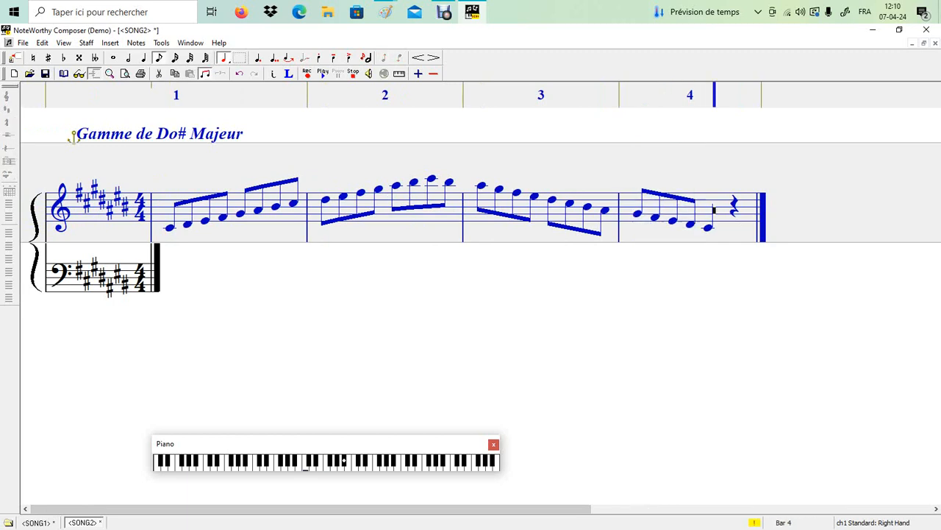
pyautogui.hotkey('shift', 'Left')
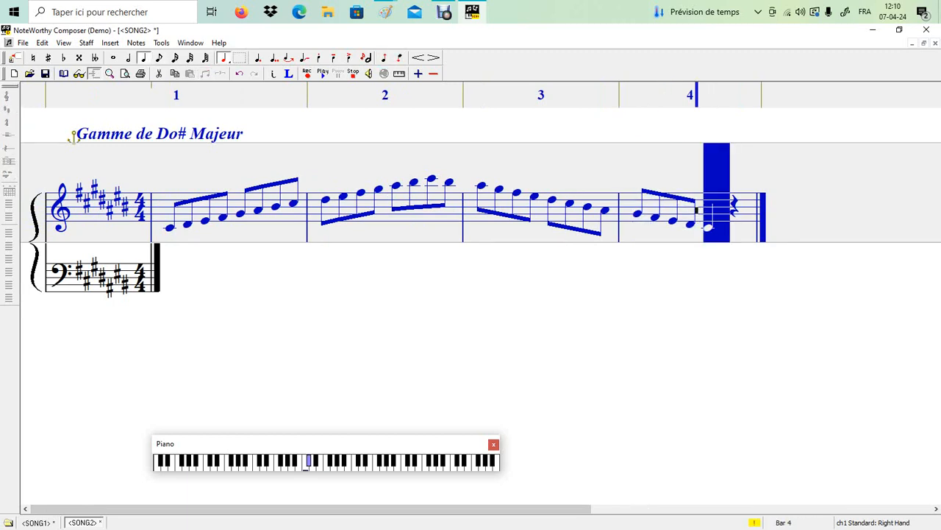
pyautogui.hotkey('shift', 'Right')
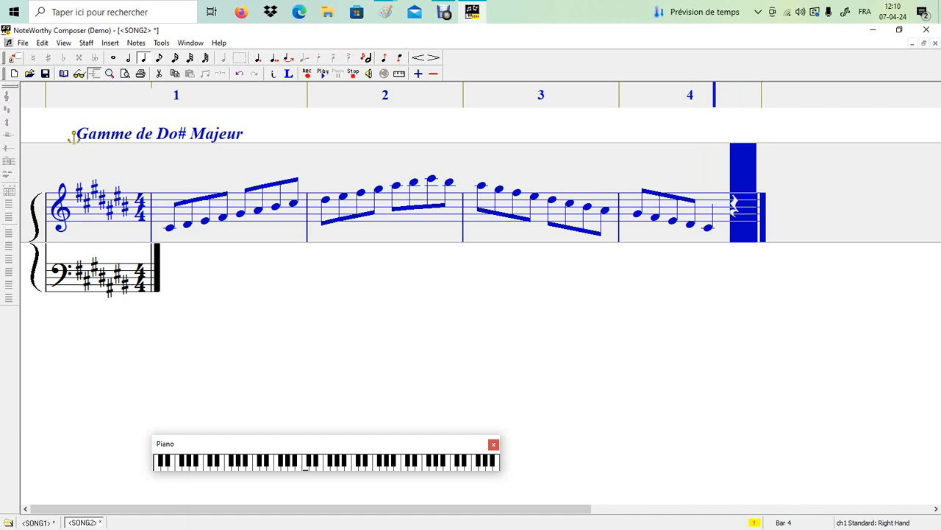
pyautogui.hotkey('ctrl', 'Down')
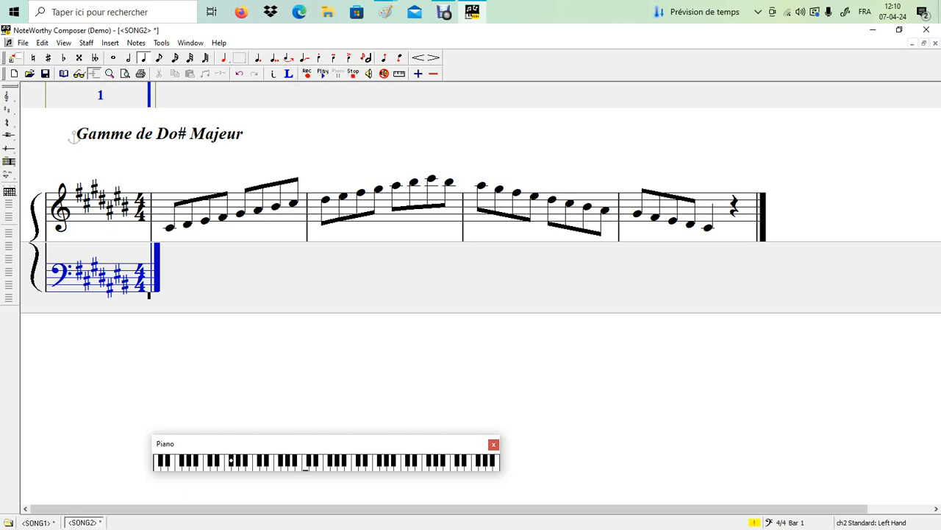
pyautogui.moveTo(754, 204); pyautogui.dragTo(165, 204)
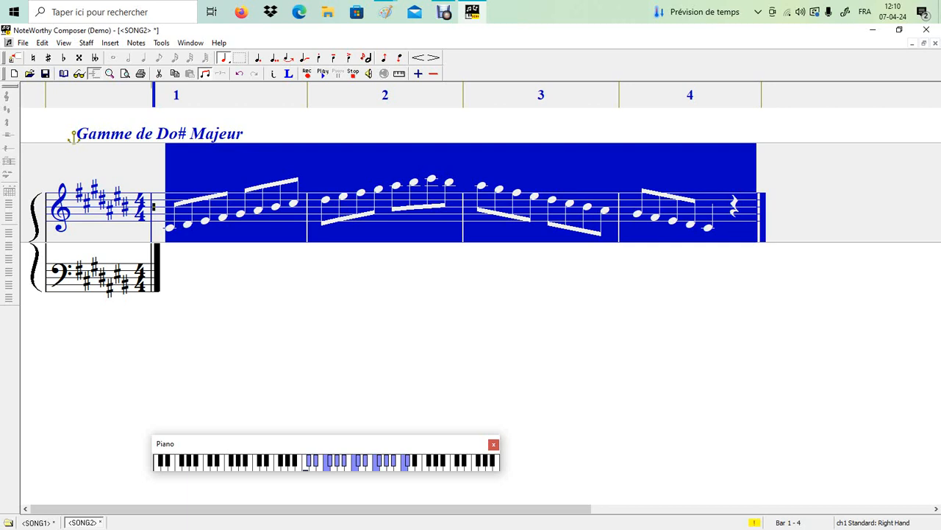
pyautogui.click(150, 287)
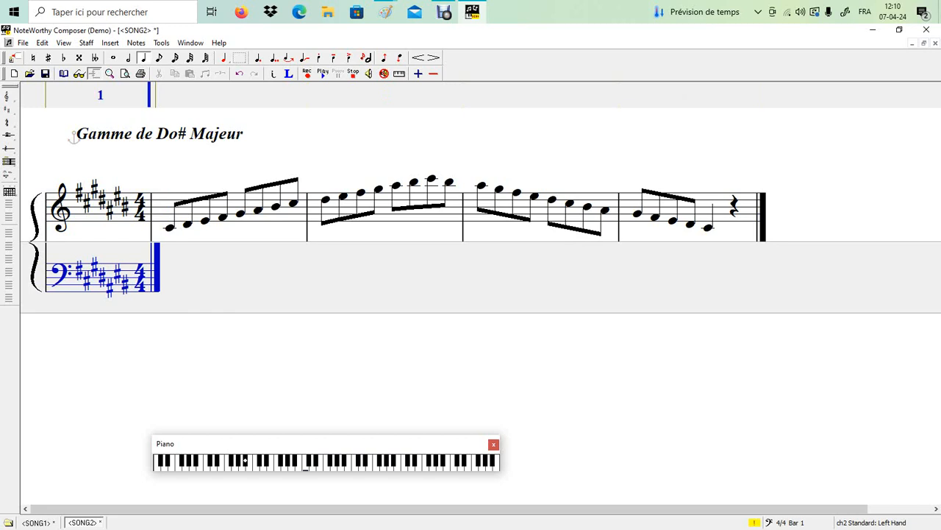
pyautogui.press('Up')
pyautogui.press('Up')
pyautogui.press('Return')
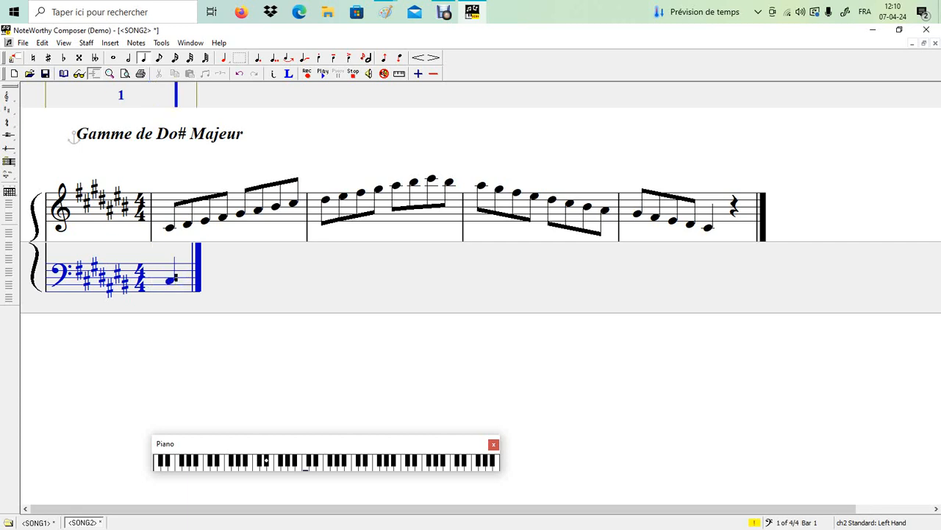
pyautogui.press('Up')
pyautogui.press('Return')
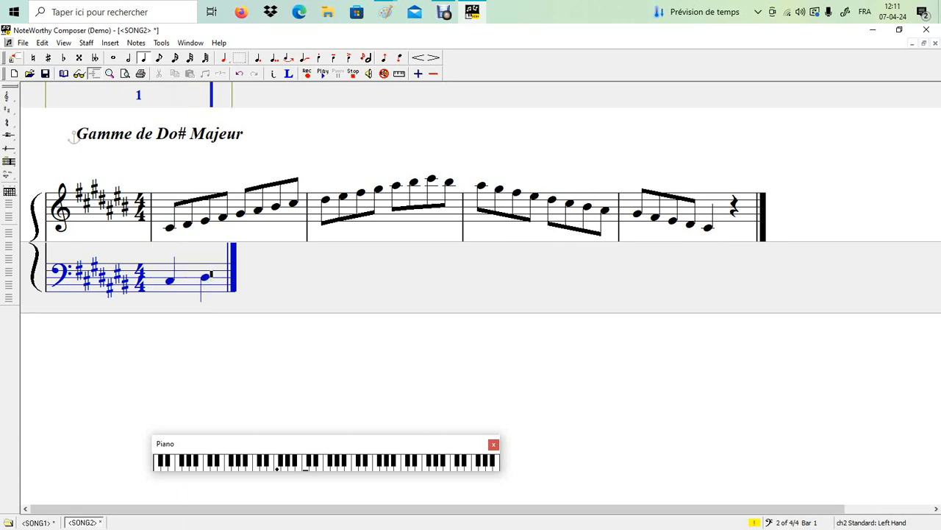
pyautogui.press('BackSpace')
pyautogui.press('BackSpace')
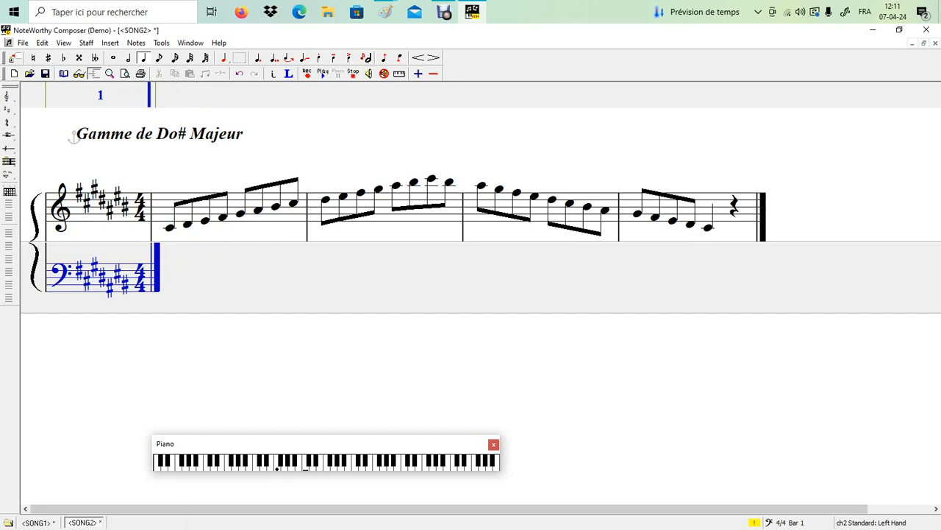
pyautogui.press('Return')
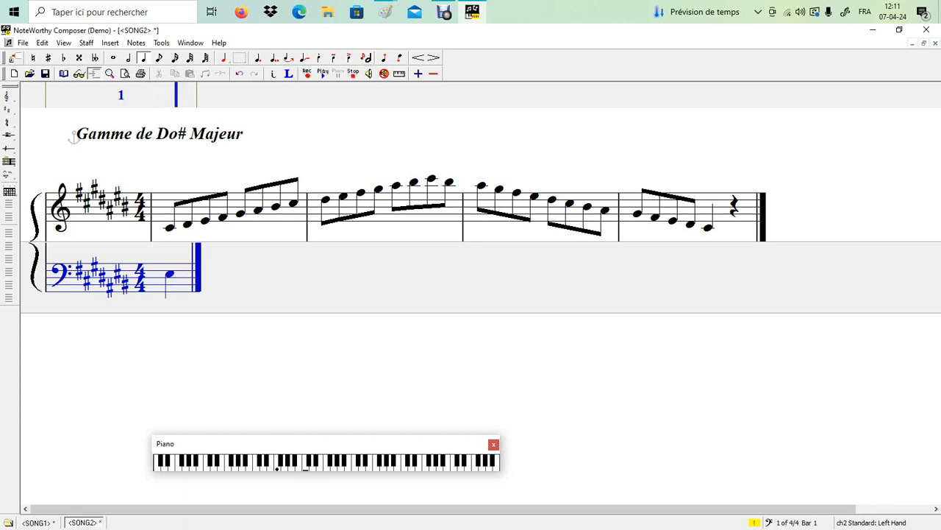
pyautogui.press('BackSpace')
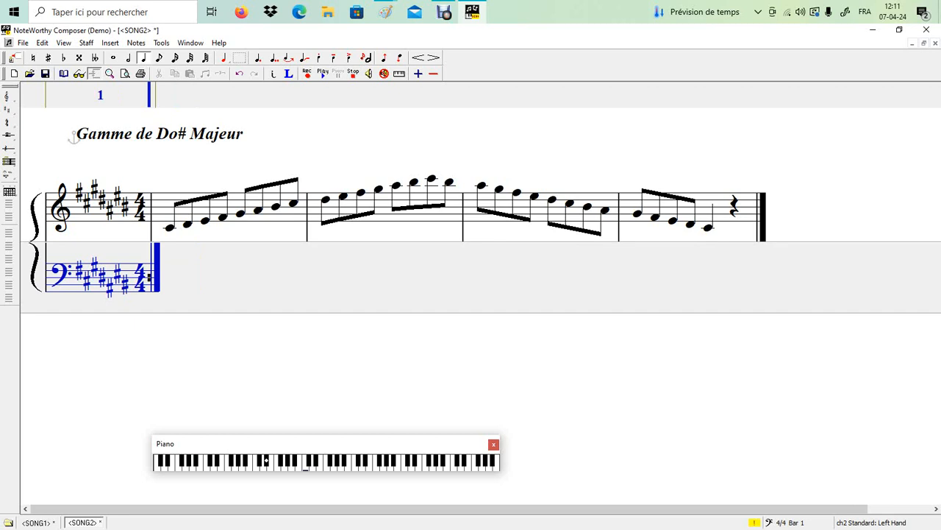
pyautogui.press('Return')
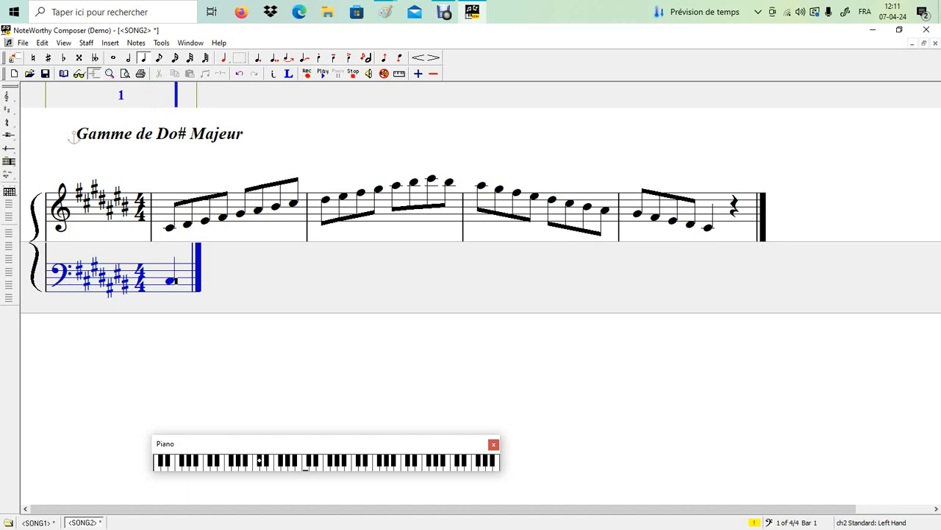
pyautogui.press('space')
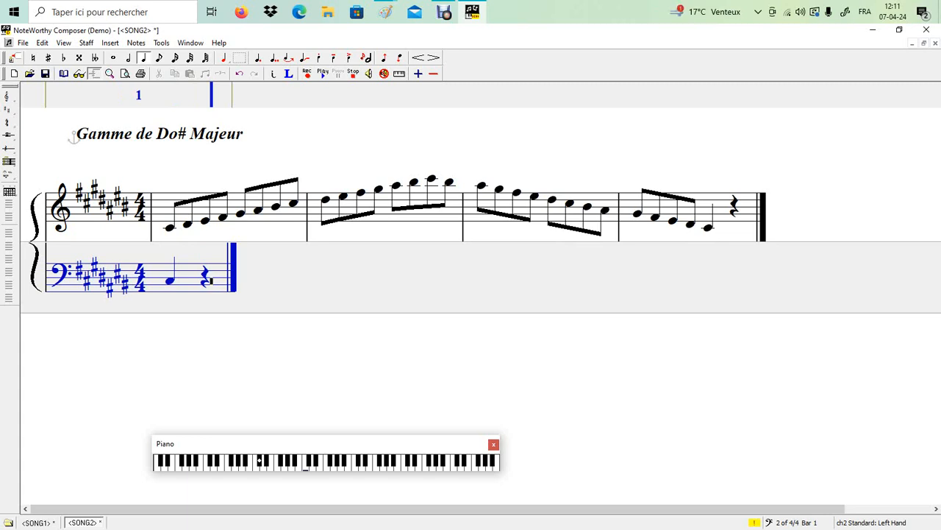
pyautogui.press('BackSpace')
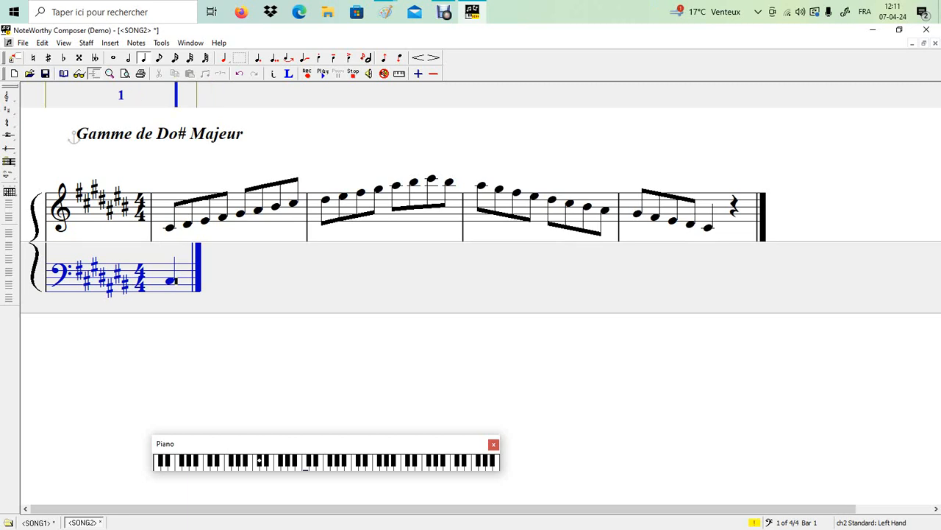
pyautogui.press('BackSpace')
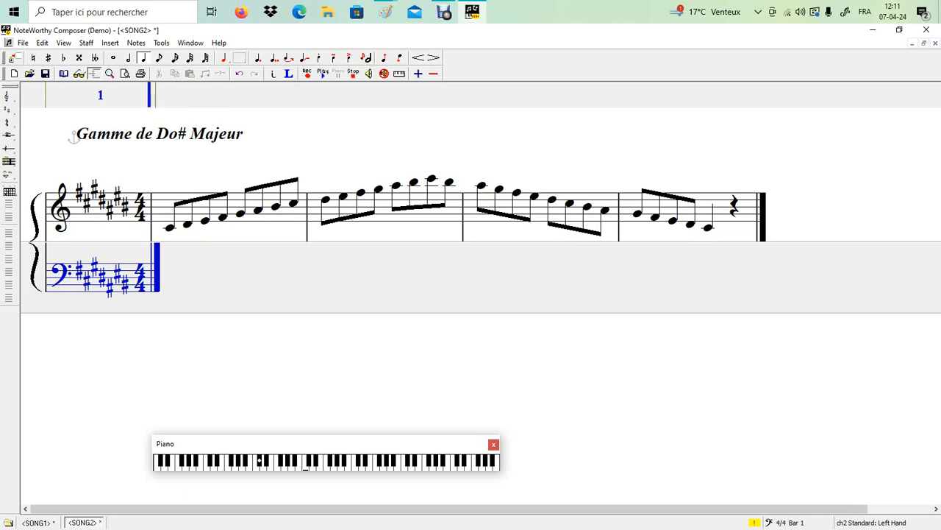
pyautogui.press('8')
# Step: Enter rising bass-staff eighth notes, starting on C# and climbing step by step
pyautogui.press('Return')
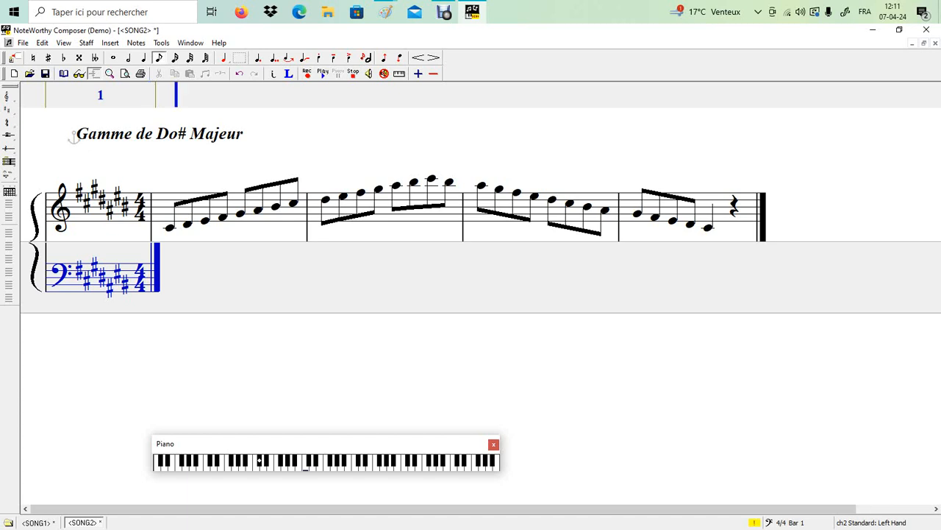
pyautogui.press('Up')
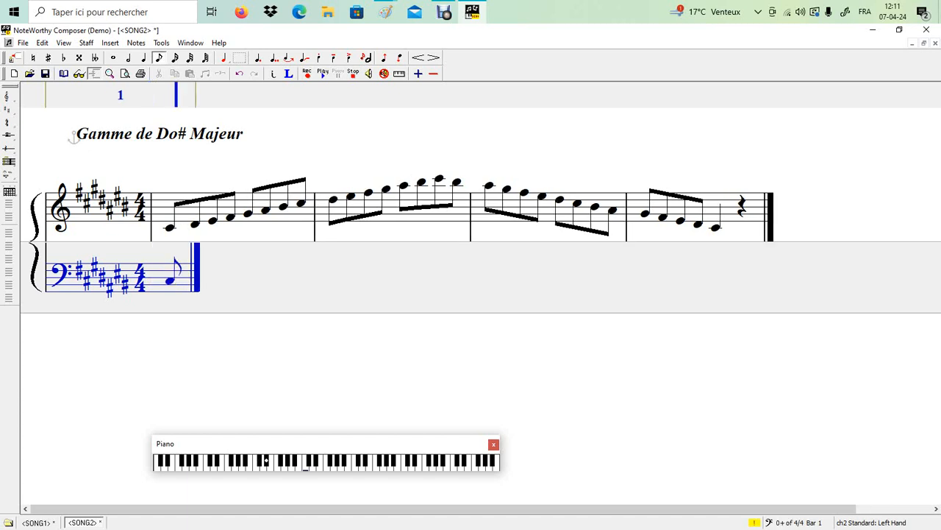
pyautogui.press('Return')
pyautogui.press('BackSpace')
pyautogui.press('Return')
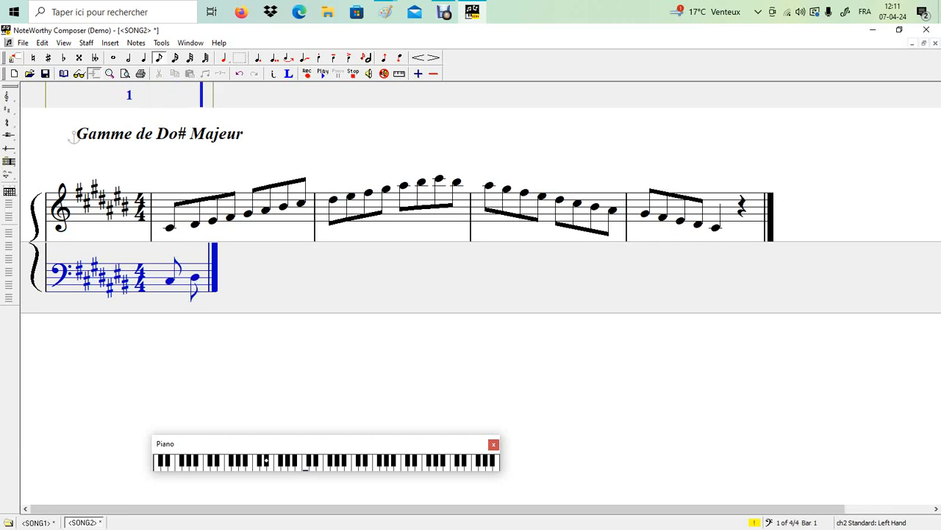
pyautogui.press('Return')
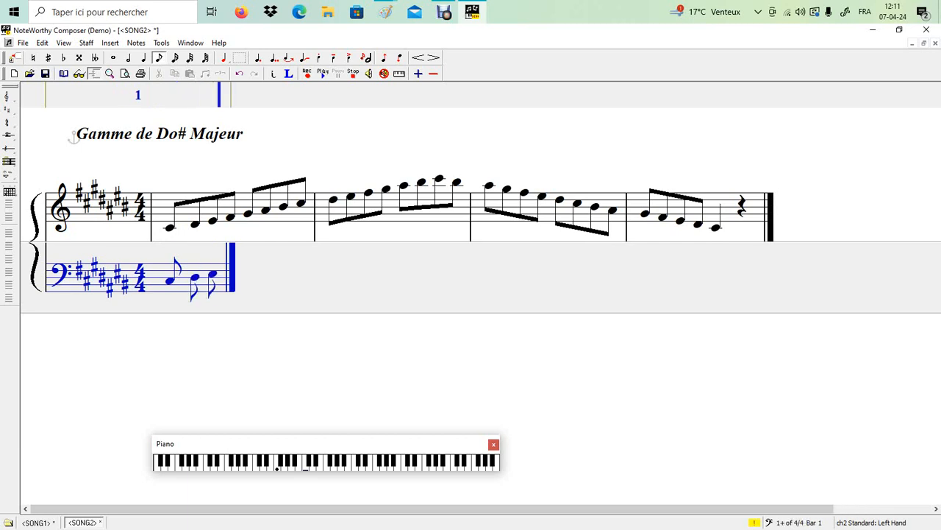
pyautogui.press('Return')
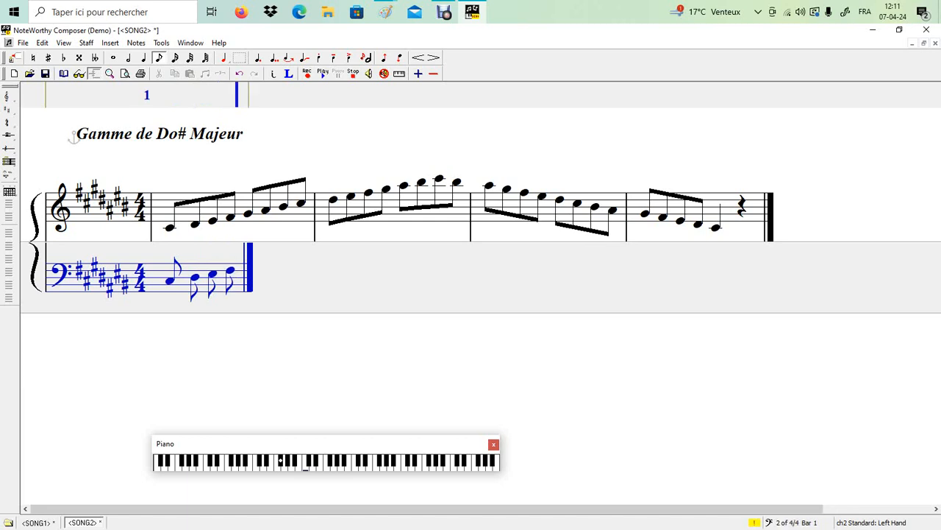
pyautogui.press('Return')
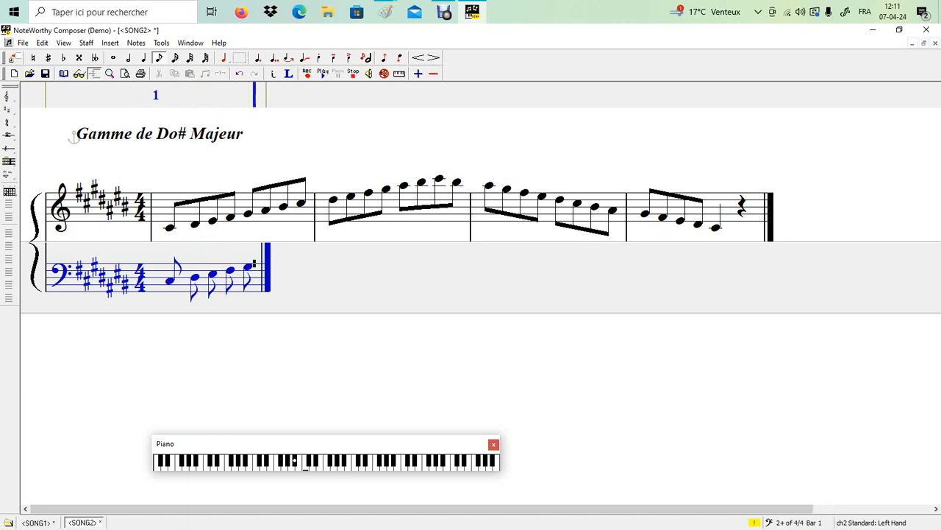
pyautogui.press('Return')
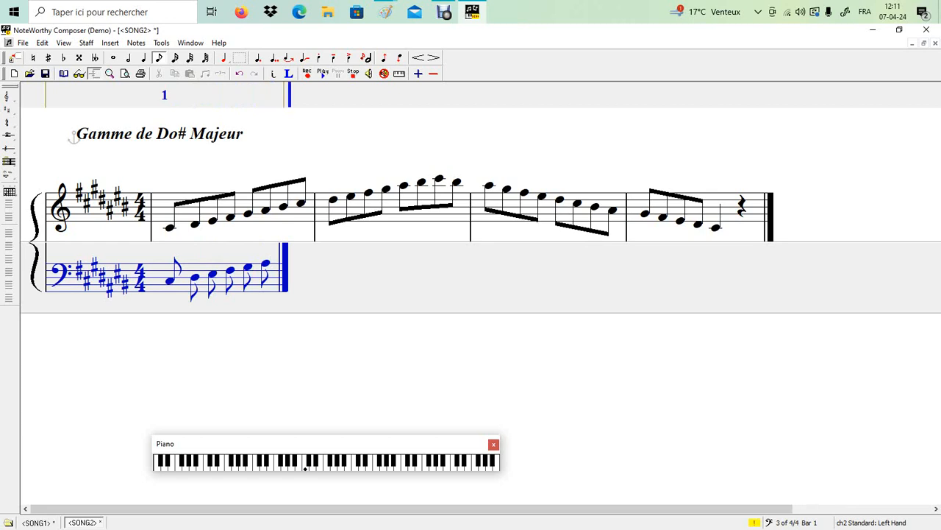
pyautogui.press('Return')
pyautogui.press('Return')
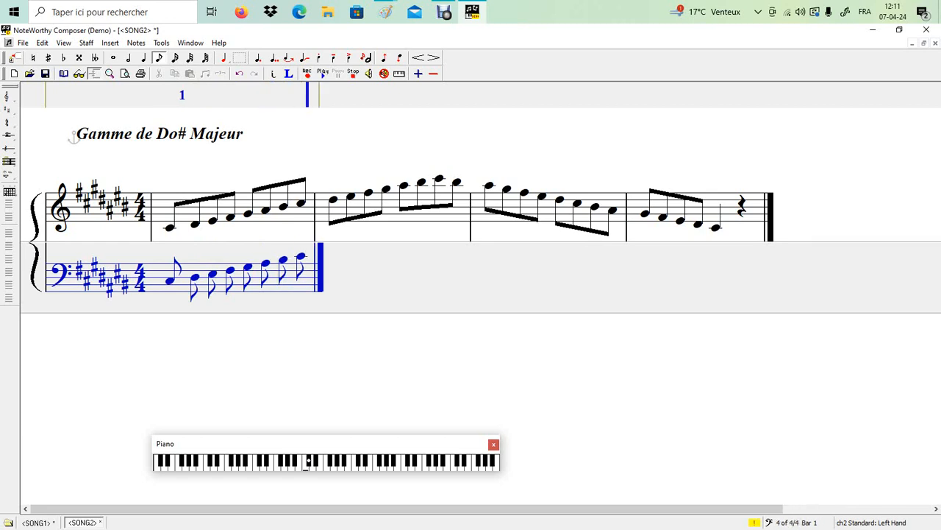
# Step: Continue the bass line with eighth notes stepping back down
pyautogui.hscroll(2, 481, 250)
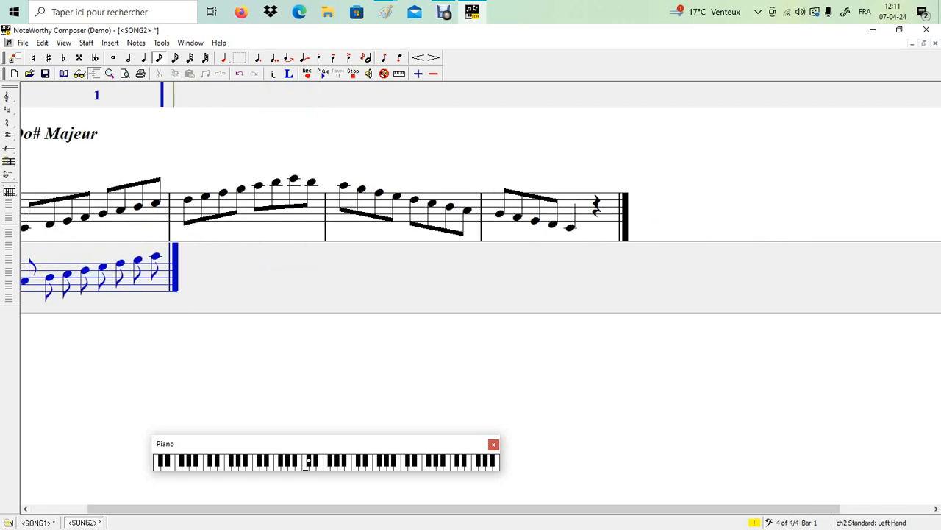
pyautogui.press('Return')
pyautogui.press('Return')
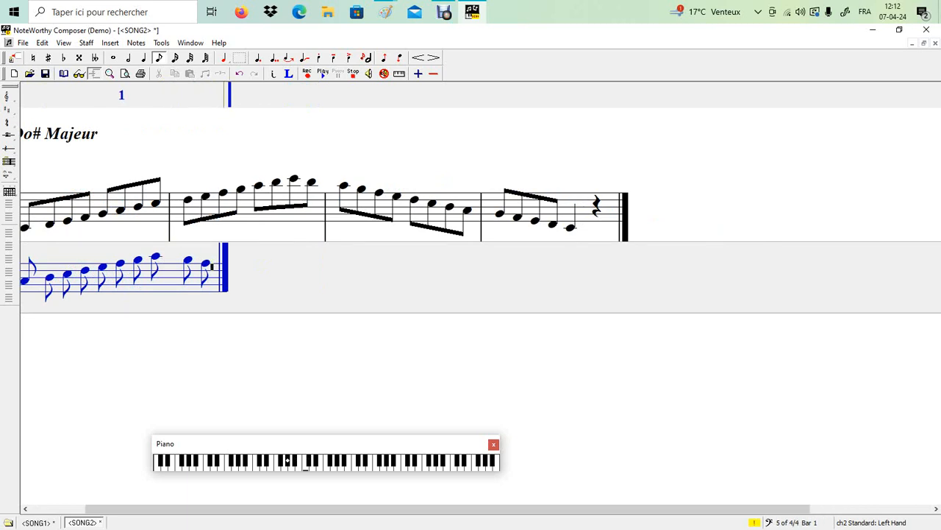
pyautogui.press('Return')
pyautogui.press('Return')
pyautogui.press('Return')
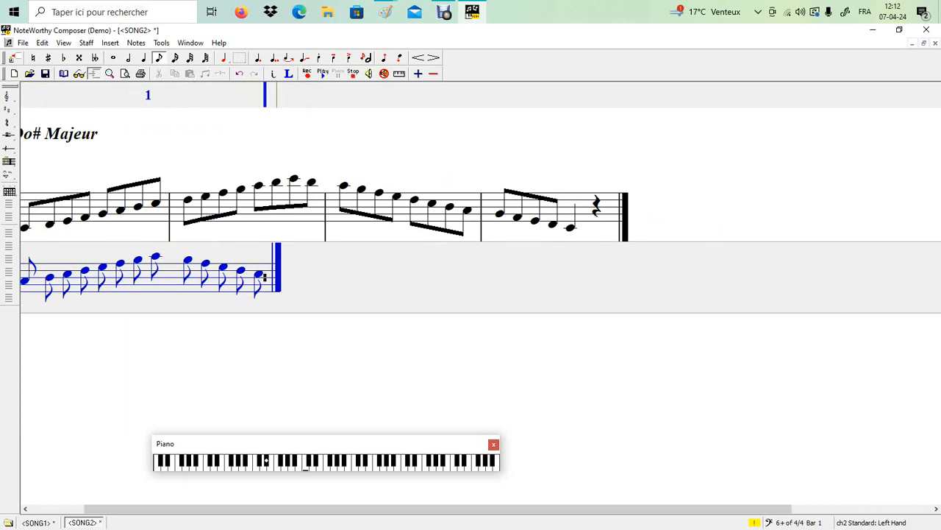
pyautogui.press('Return')
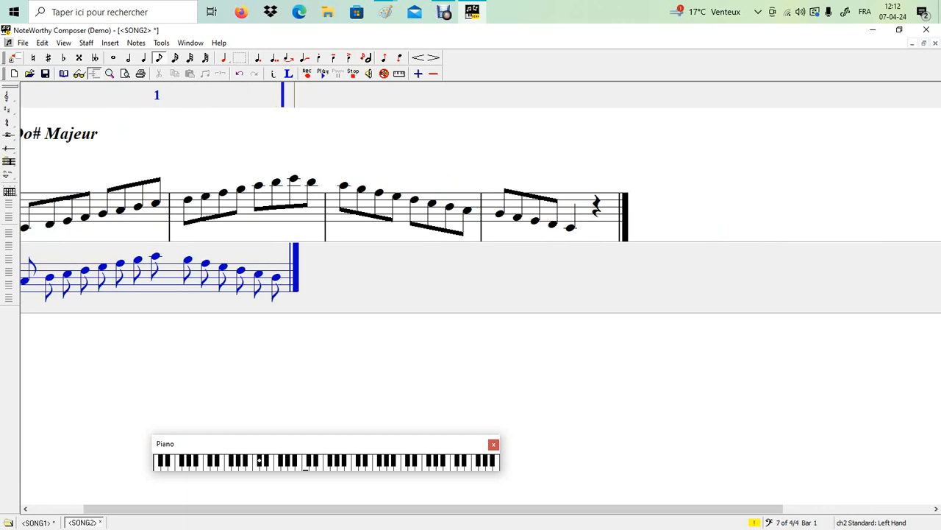
pyautogui.press('Return')
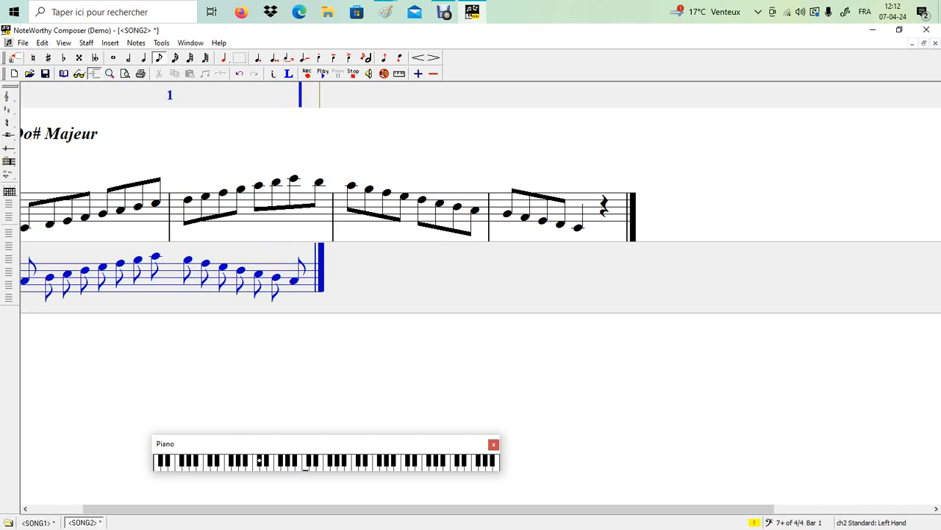
# Step: Insert more eighth notes after the former top bass note, fixing one wrong pitch
pyautogui.click(163, 260)
pyautogui.press('Return')
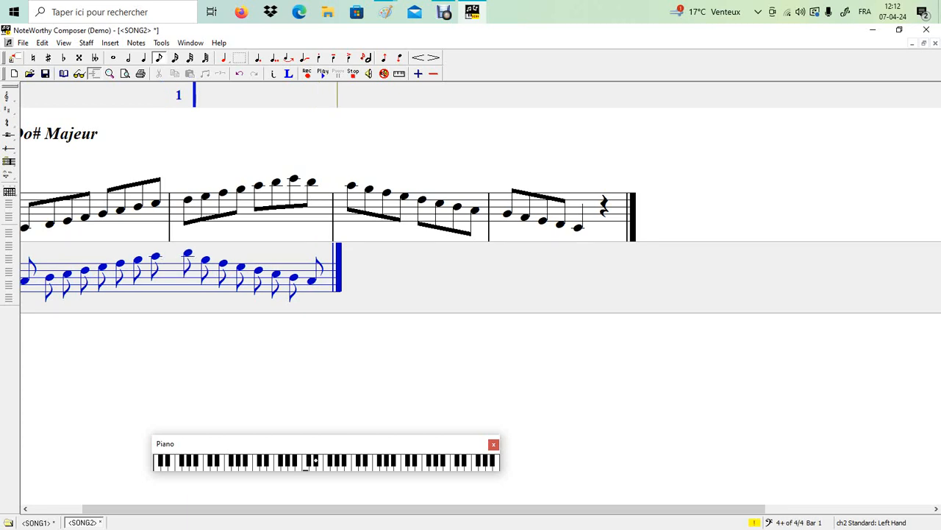
pyautogui.press('Return')
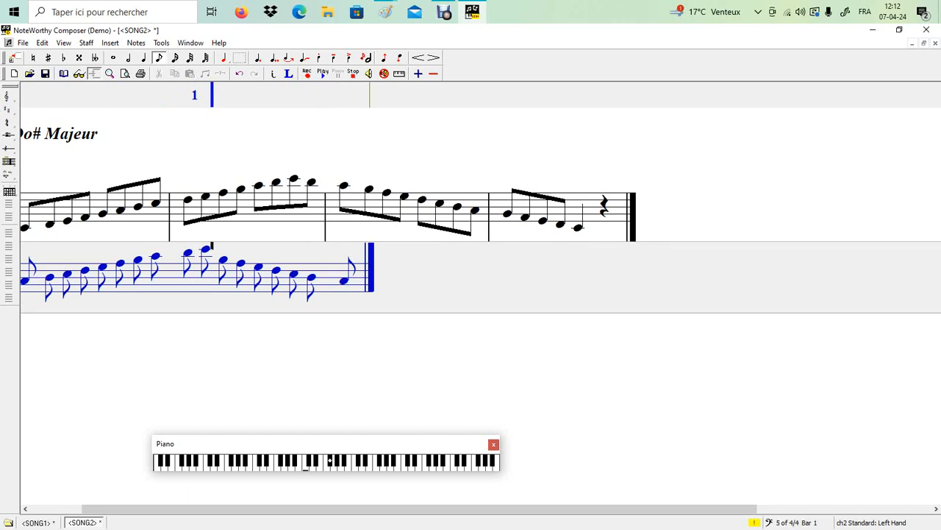
pyautogui.press('Return')
pyautogui.press('Return')
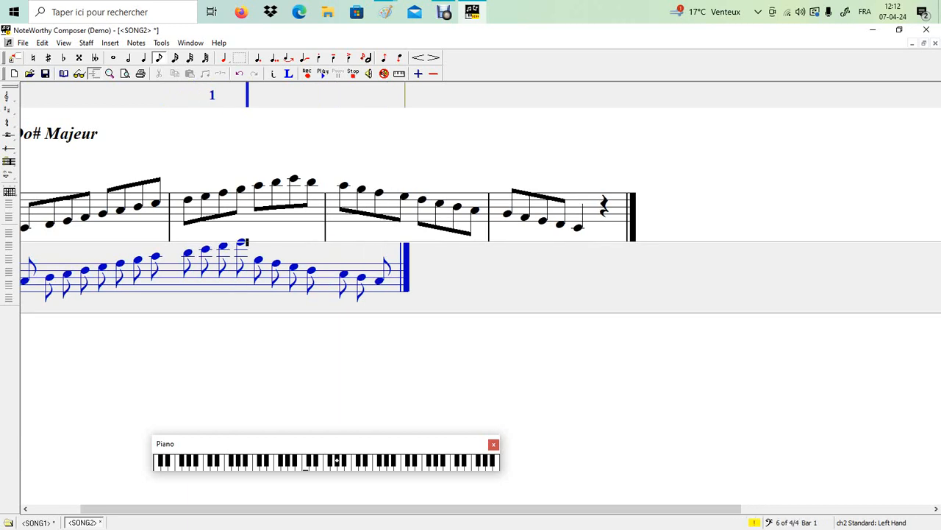
pyautogui.press('Return')
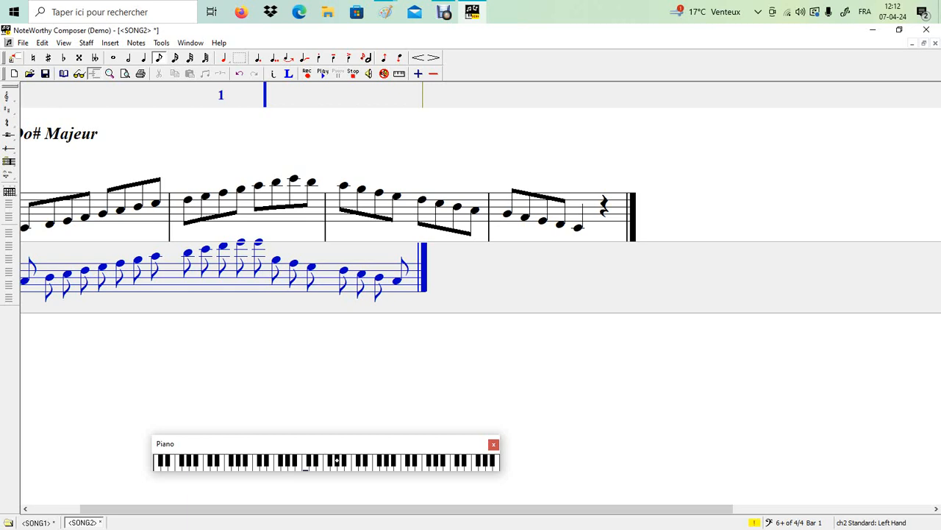
pyautogui.press('BackSpace')
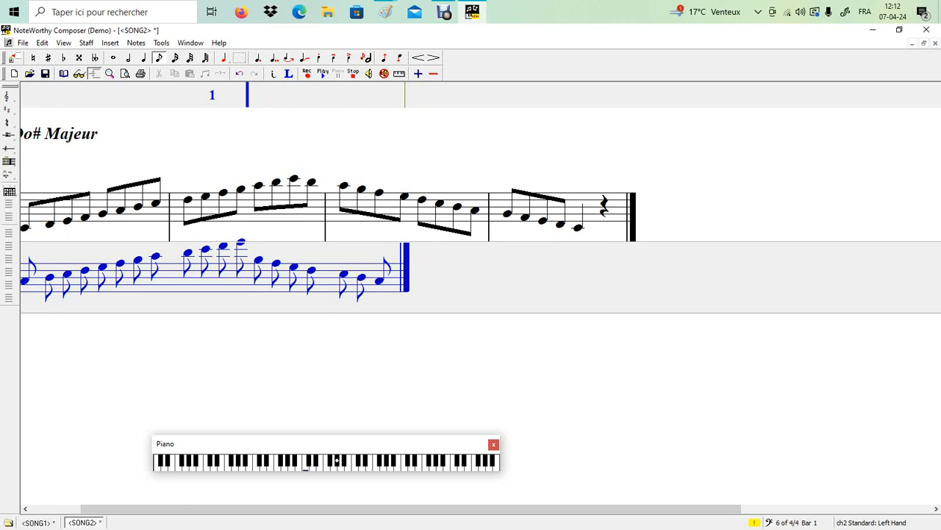
pyautogui.press('Return')
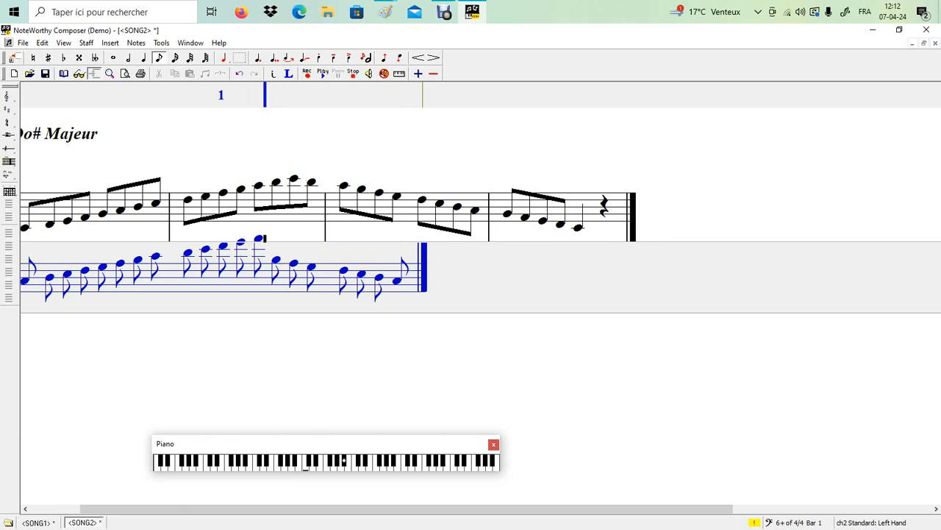
# Step: Raise the bass scale to its peak and add eighth notes descending from it
pyautogui.press('Up')
pyautogui.press('Return')
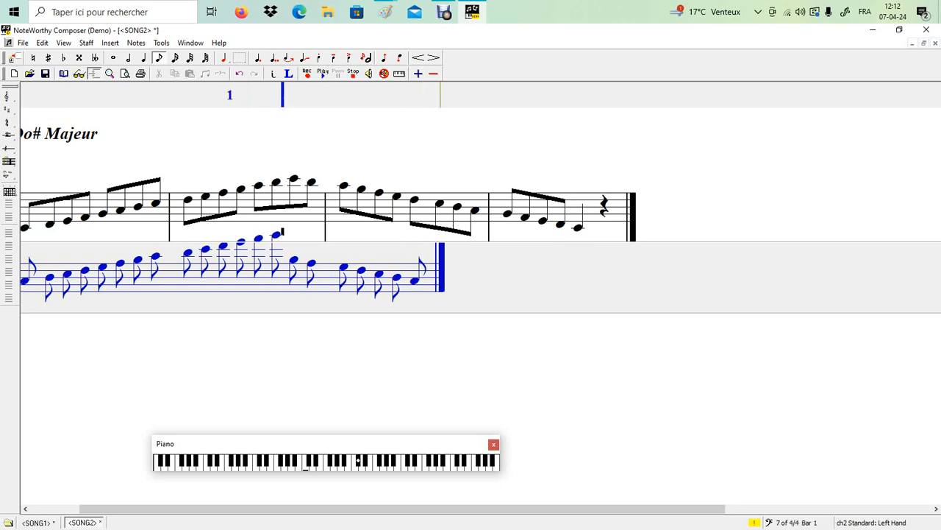
pyautogui.press('Return')
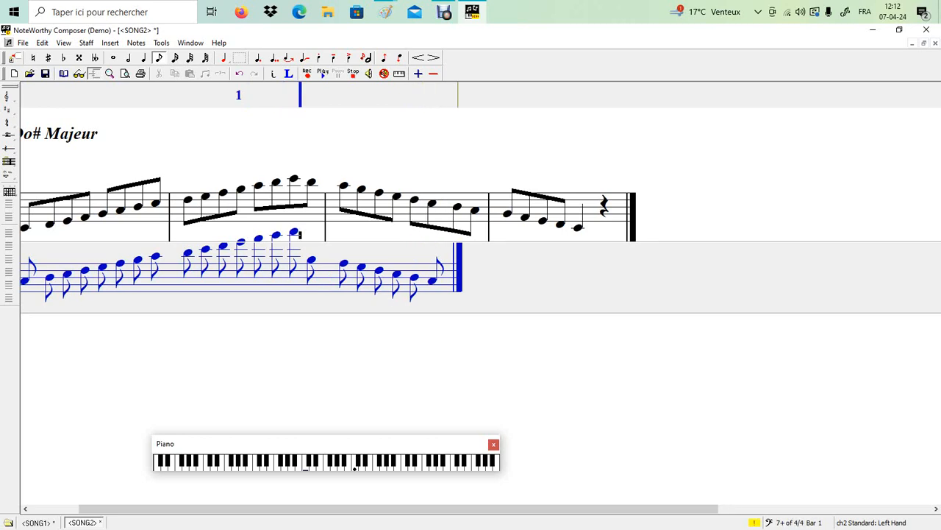
pyautogui.press('Return')
pyautogui.press('Return')
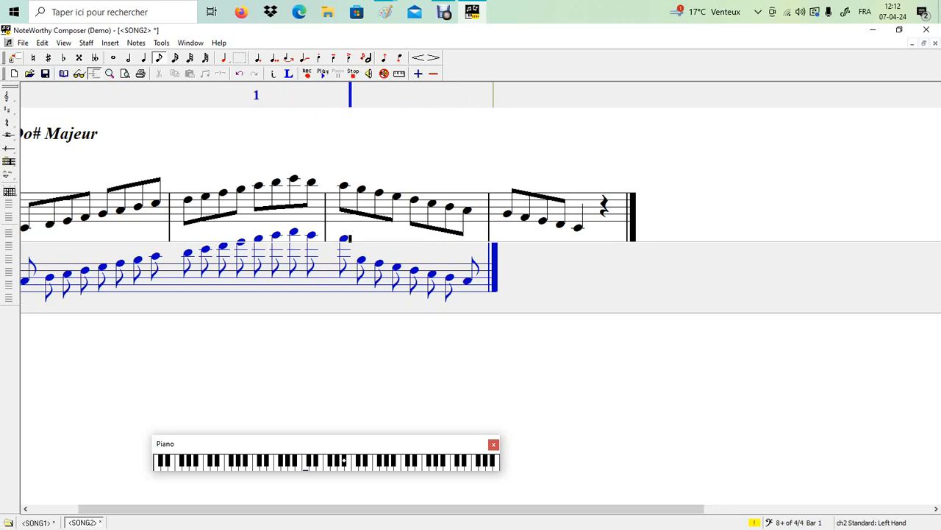
pyautogui.press('Return')
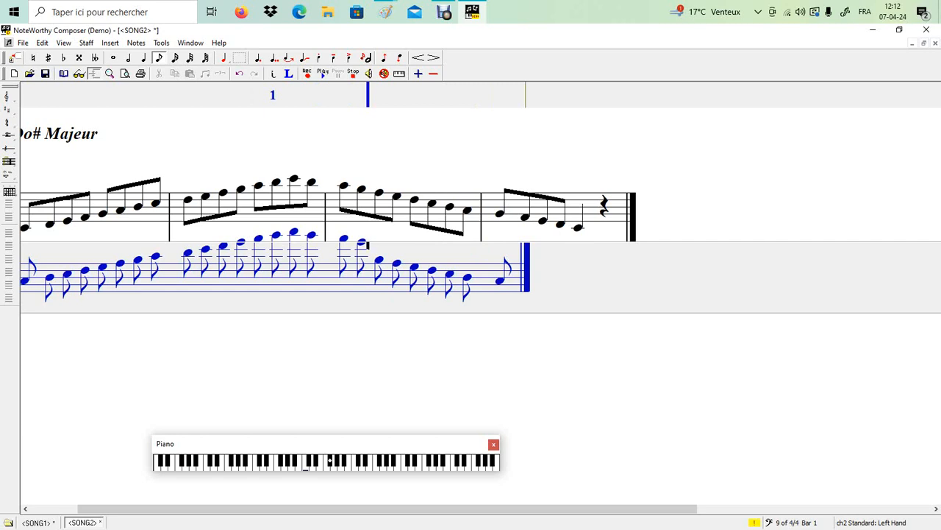
pyautogui.press('Return')
pyautogui.press('Return')
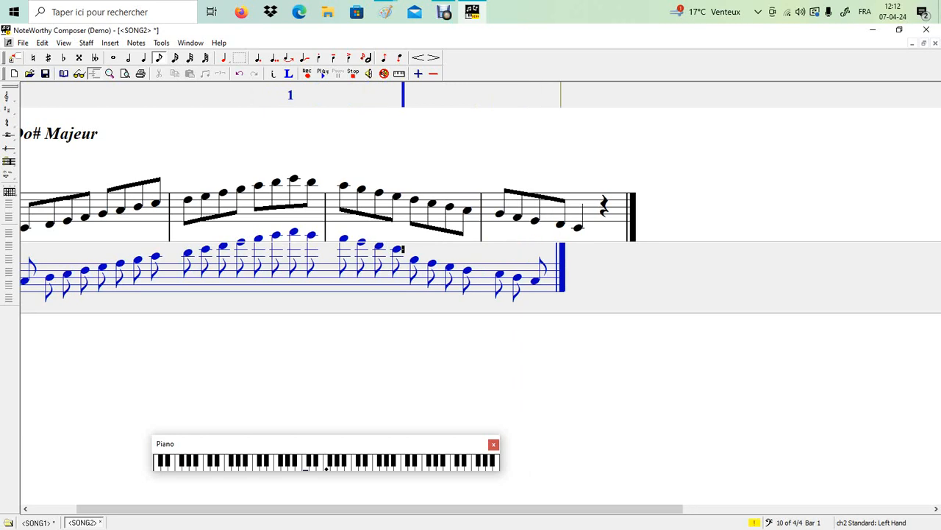
pyautogui.press('Return')
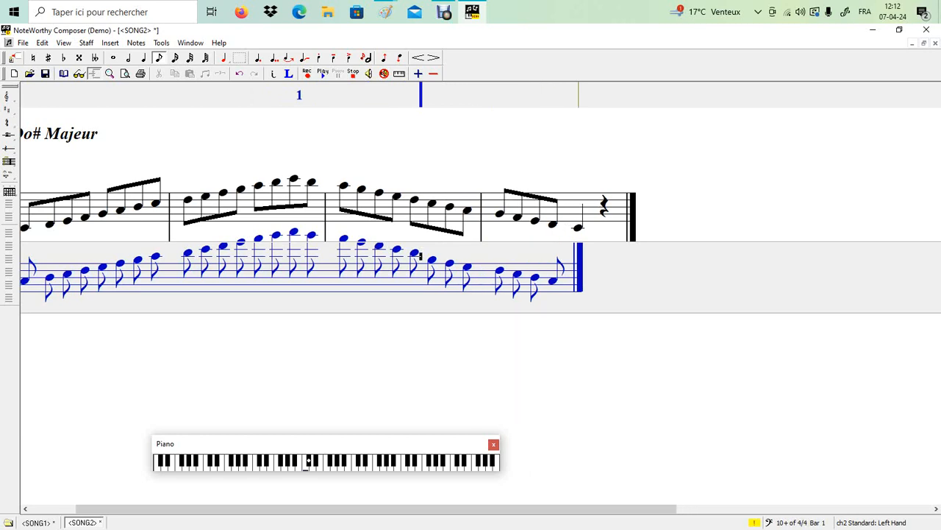
pyautogui.press('Return')
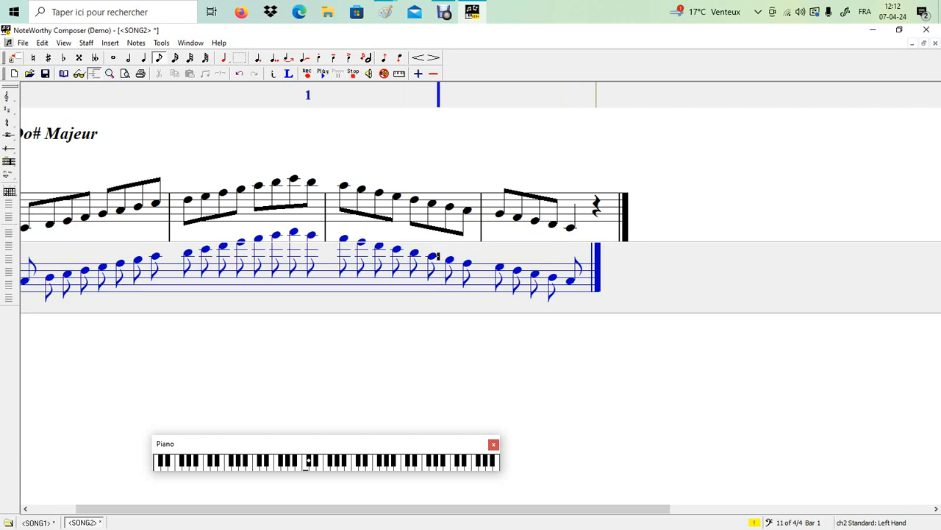
# Step: Swap the final bass eighth note for a quarter-note C# followed by a quarter rest
pyautogui.moveTo(373, 509); pyautogui.dragTo(328, 509)
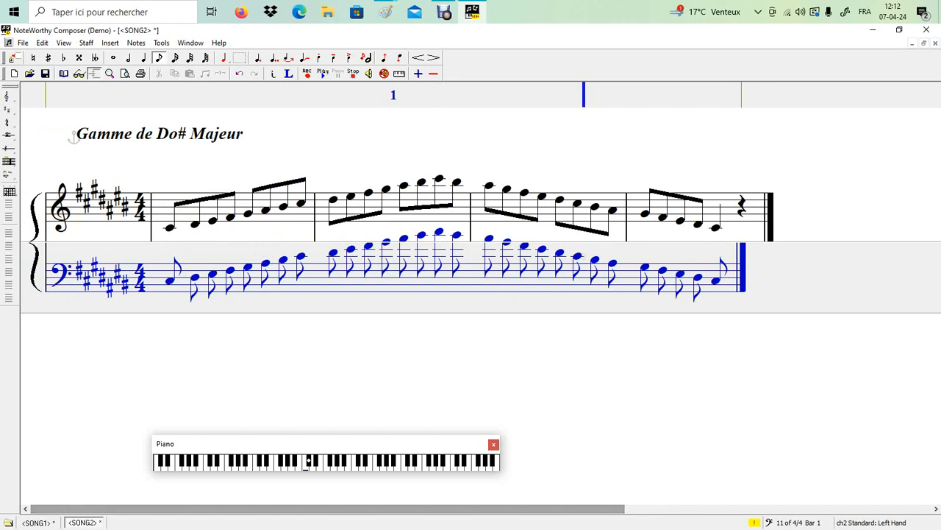
pyautogui.press('Right')
pyautogui.press('Right')
pyautogui.press('Right')
pyautogui.press('Right')
pyautogui.press('Right')
pyautogui.press('Right')
pyautogui.press('Right')
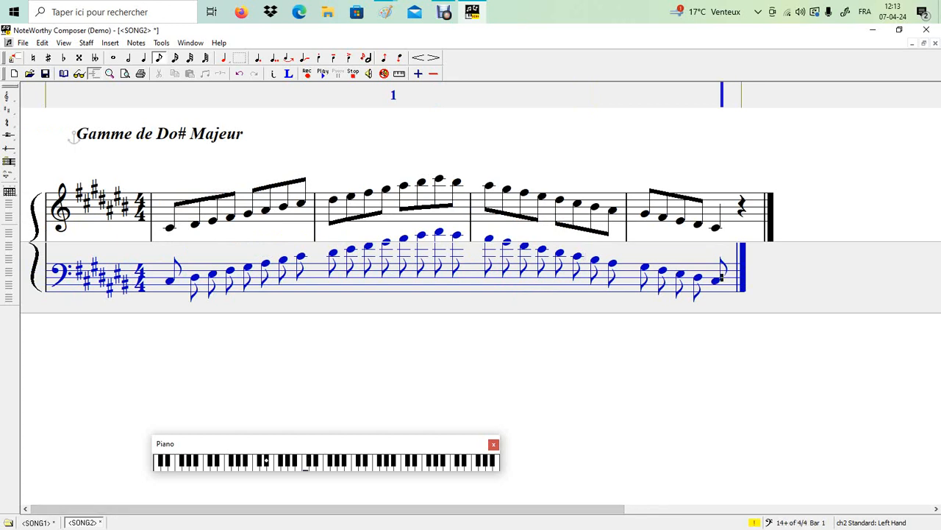
pyautogui.press('BackSpace')
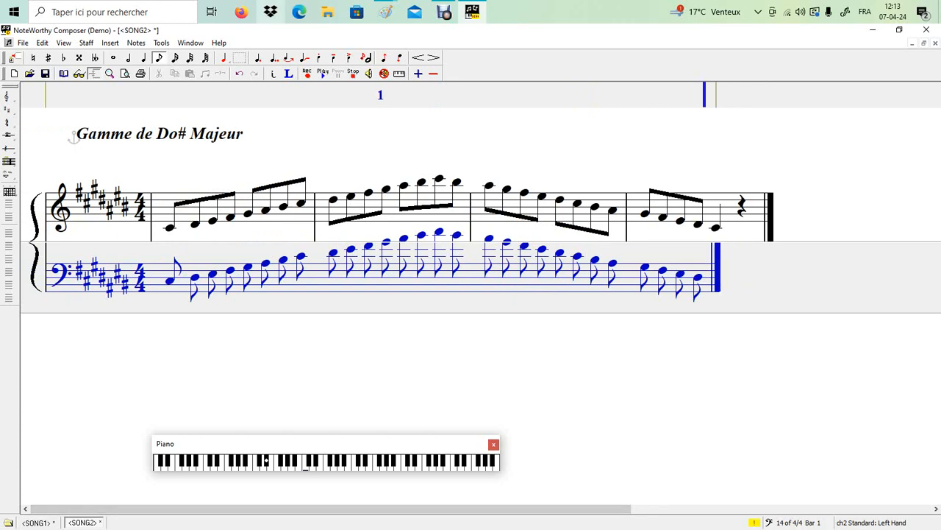
pyautogui.press('4')
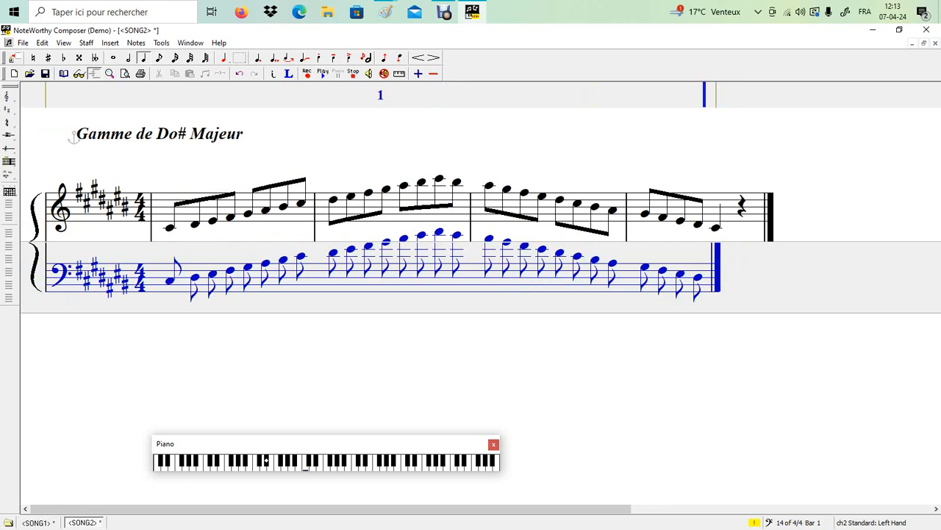
pyautogui.press('Return')
pyautogui.press('space')
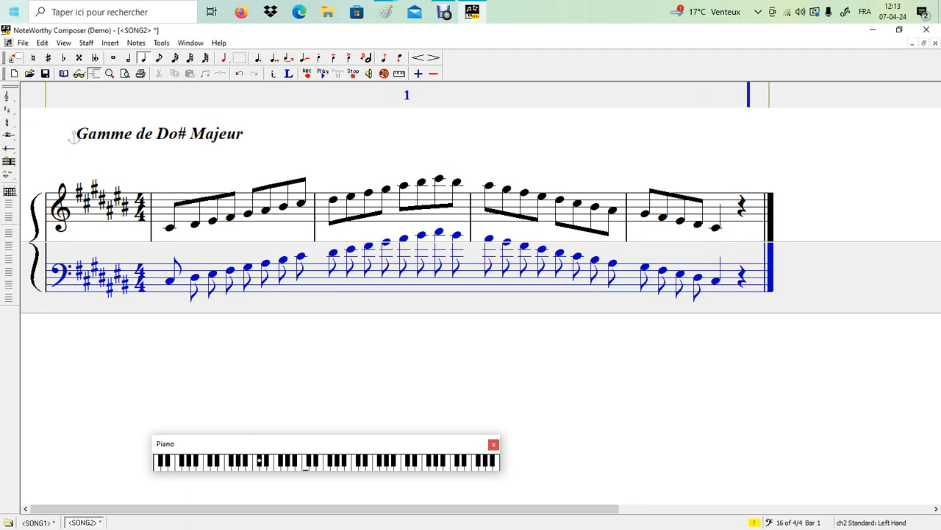
# Step: Beam the first two groups of four bass eighth notes
pyautogui.moveTo(243, 280); pyautogui.dragTo(166, 280)
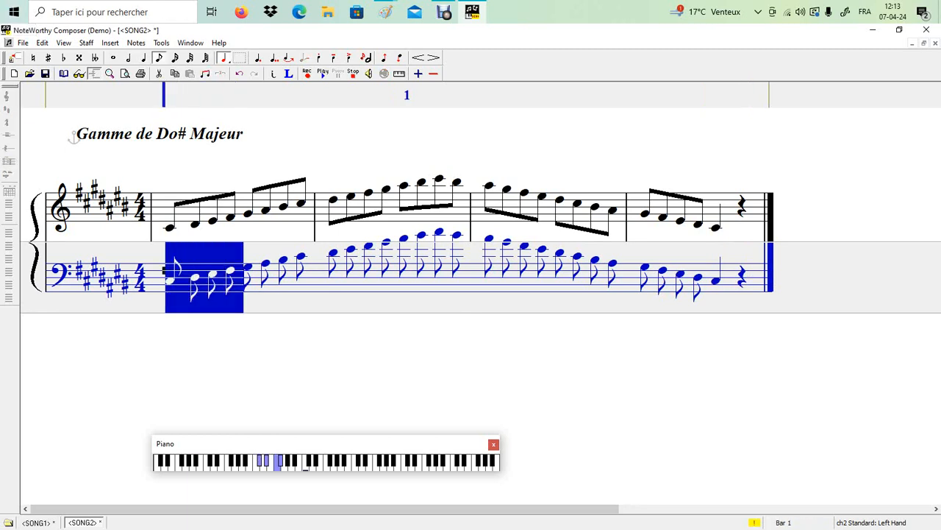
pyautogui.rightClick(215, 279)
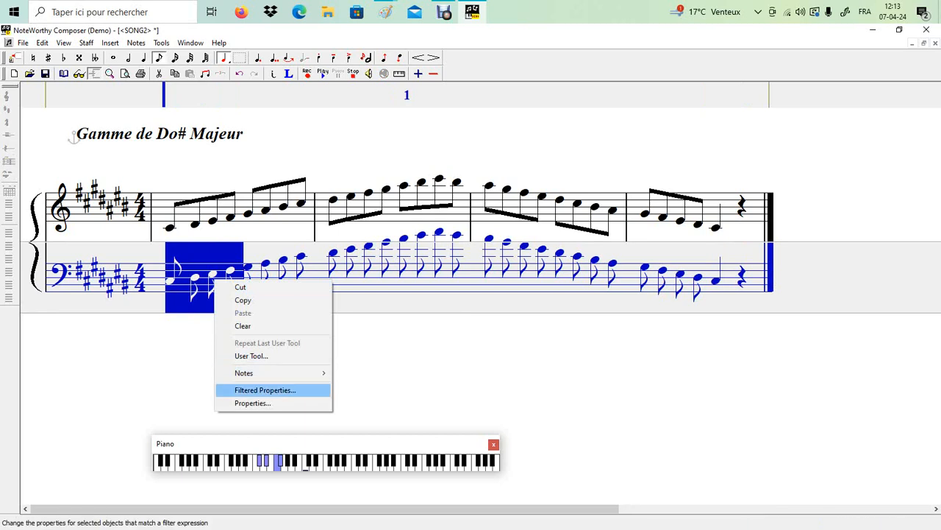
pyautogui.moveTo(243, 373)
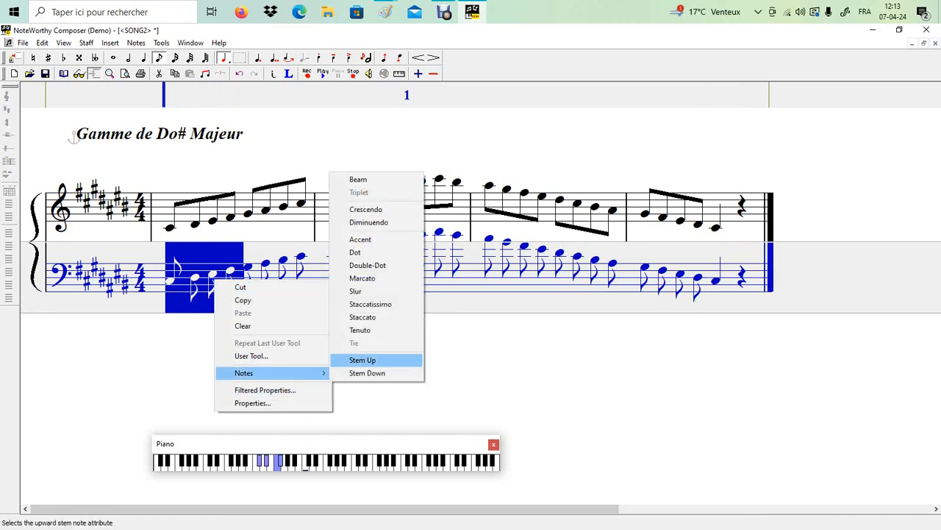
pyautogui.click(358, 180)
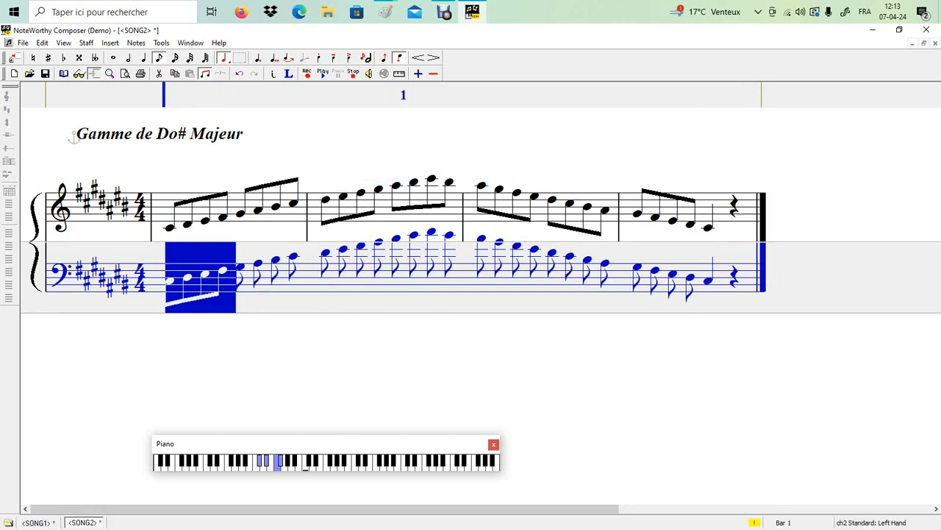
pyautogui.moveTo(322, 276); pyautogui.dragTo(237, 276)
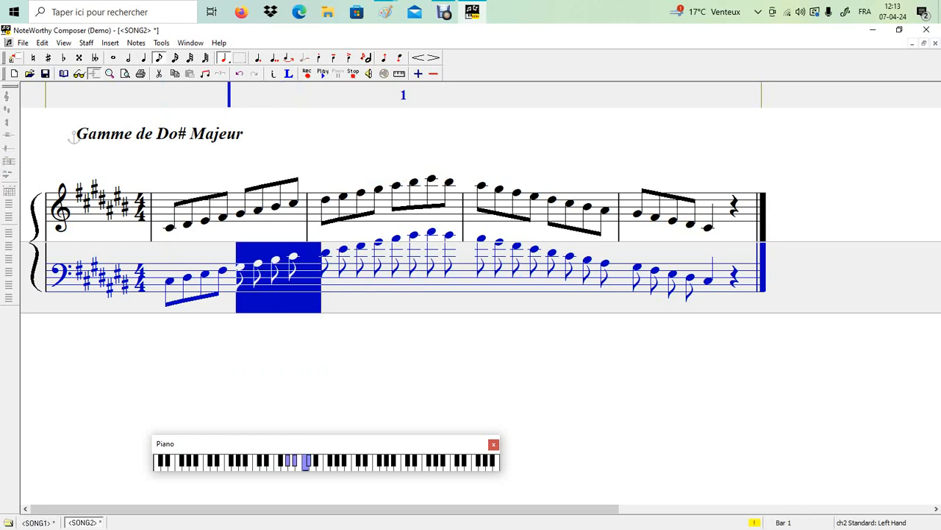
pyautogui.rightClick(251, 277)
pyautogui.moveTo(281, 368)
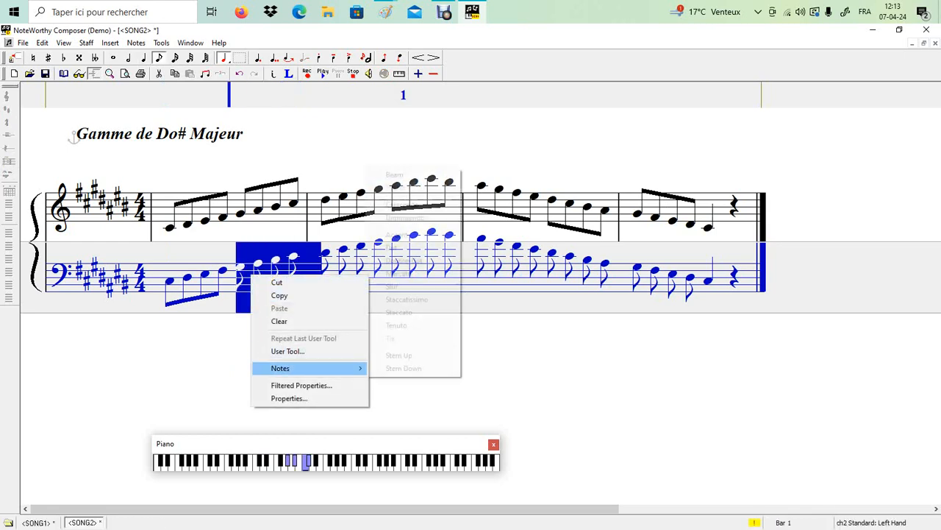
pyautogui.click(395, 174)
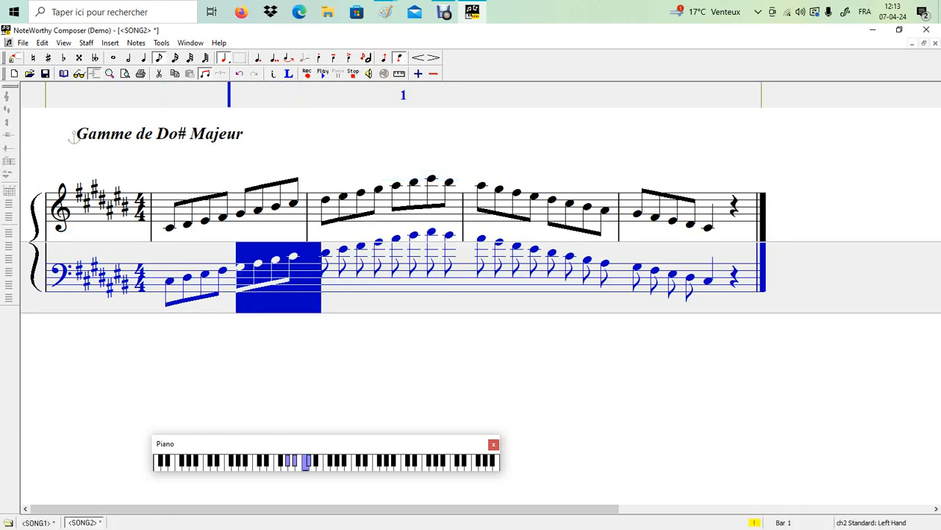
# Step: Beam the third and fourth groups of four bass eighth notes
pyautogui.moveTo(393, 275); pyautogui.dragTo(322, 276)
pyautogui.rightClick(355, 263)
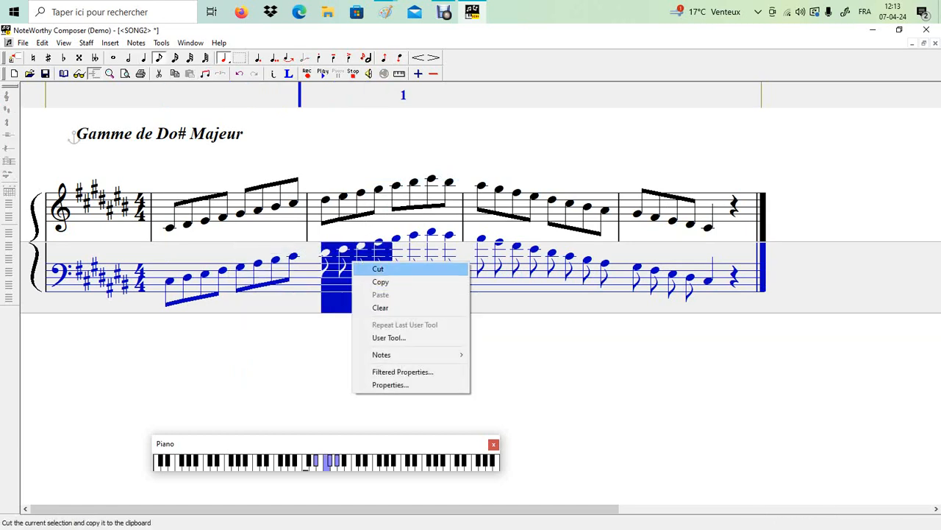
pyautogui.moveTo(397, 354)
pyautogui.click(496, 161)
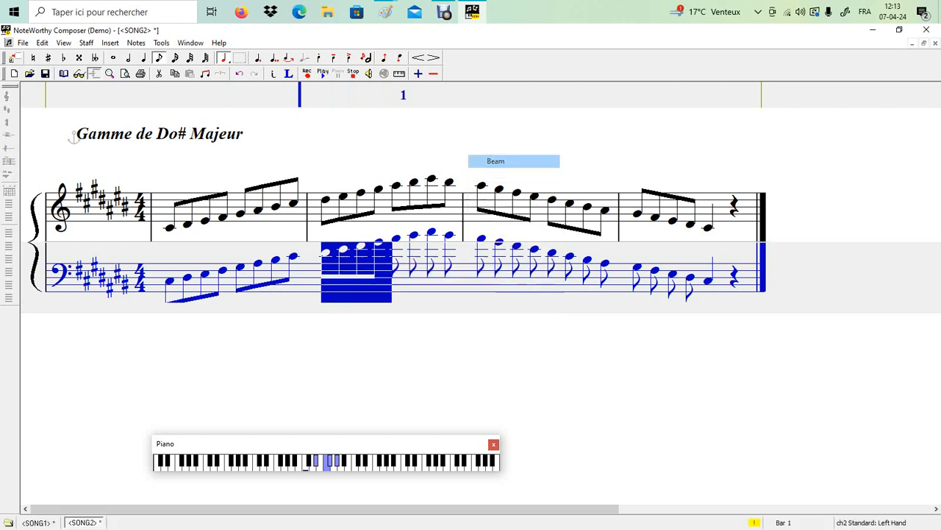
pyautogui.moveTo(476, 276); pyautogui.dragTo(384, 260)
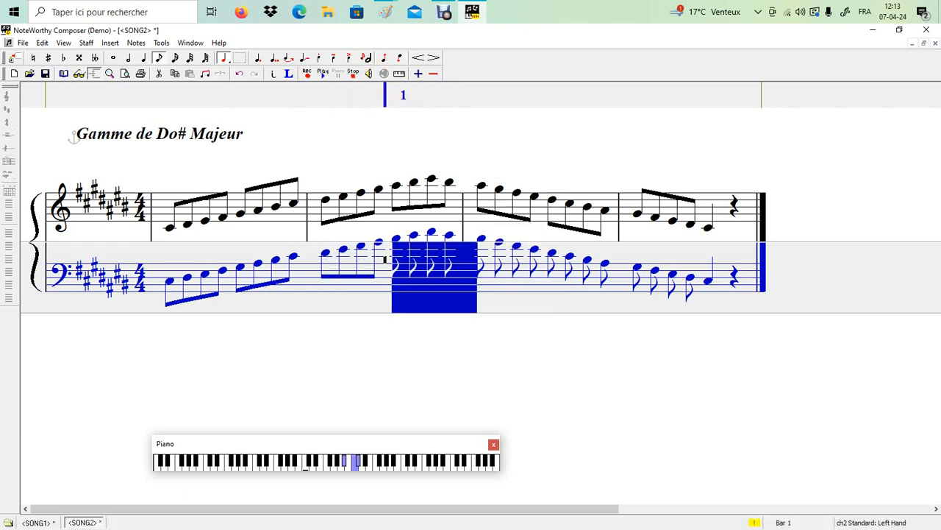
pyautogui.click(420, 261)
pyautogui.moveTo(455, 260); pyautogui.dragTo(385, 262)
pyautogui.rightClick(415, 263)
pyautogui.moveTo(470, 355)
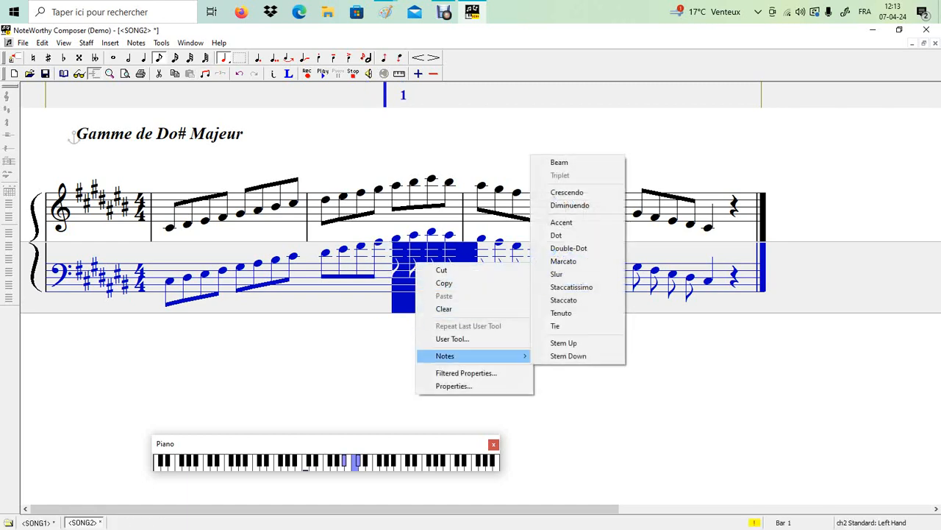
pyautogui.click(556, 159)
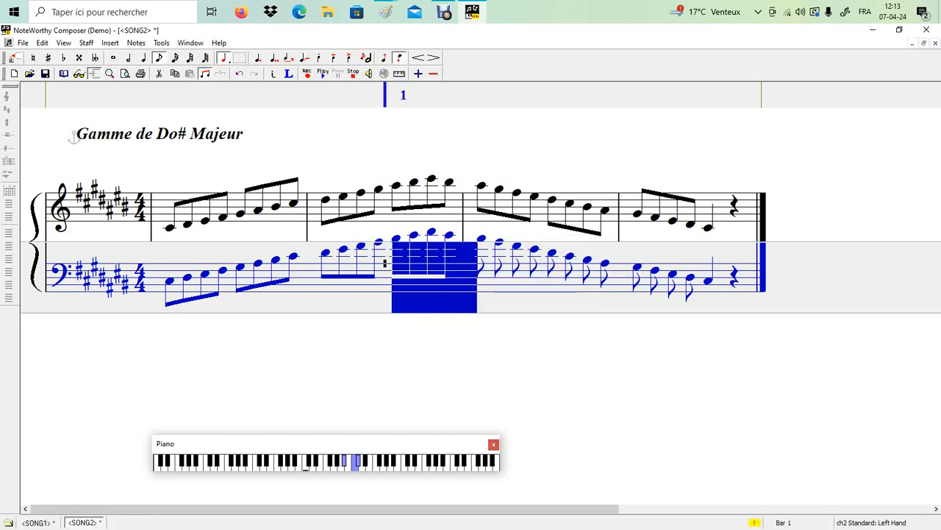
# Step: Beam the fifth and sixth groups of four bass eighth notes
pyautogui.moveTo(542, 256); pyautogui.dragTo(456, 253)
pyautogui.rightClick(499, 258)
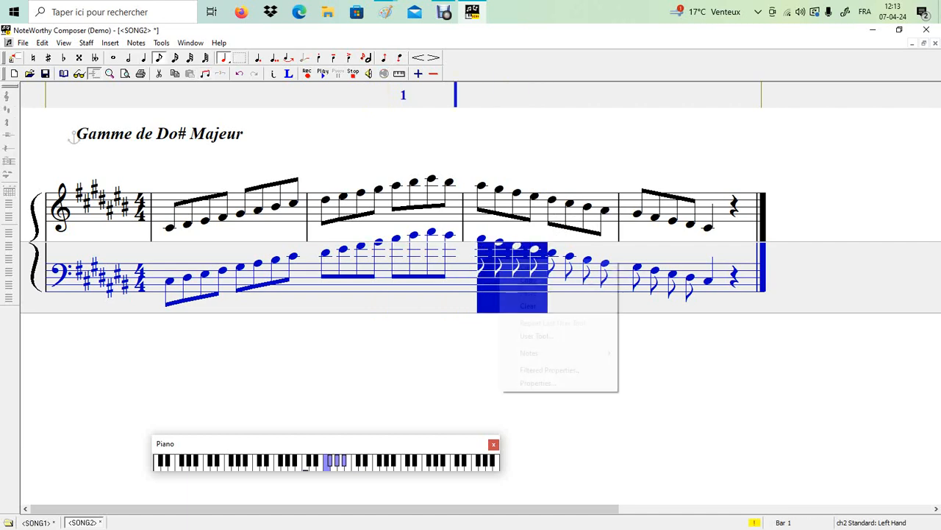
pyautogui.moveTo(559, 353)
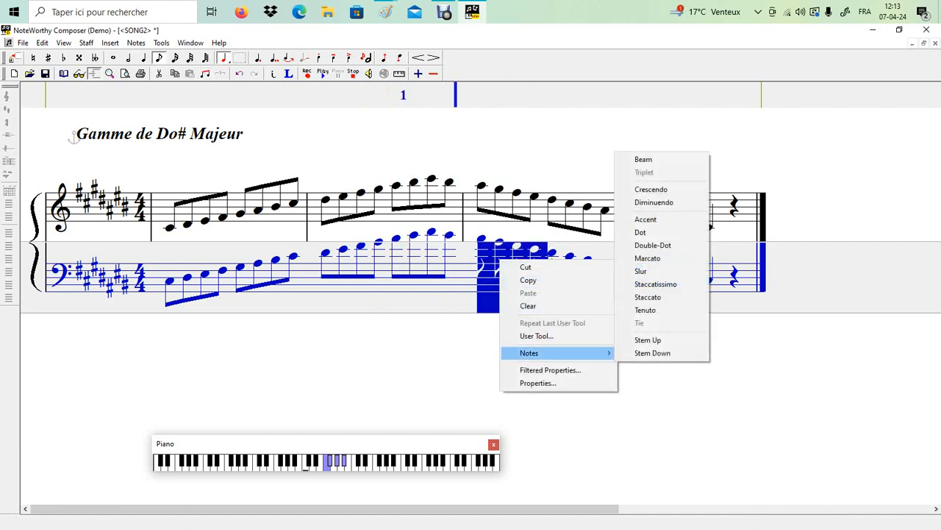
pyautogui.press('Return')
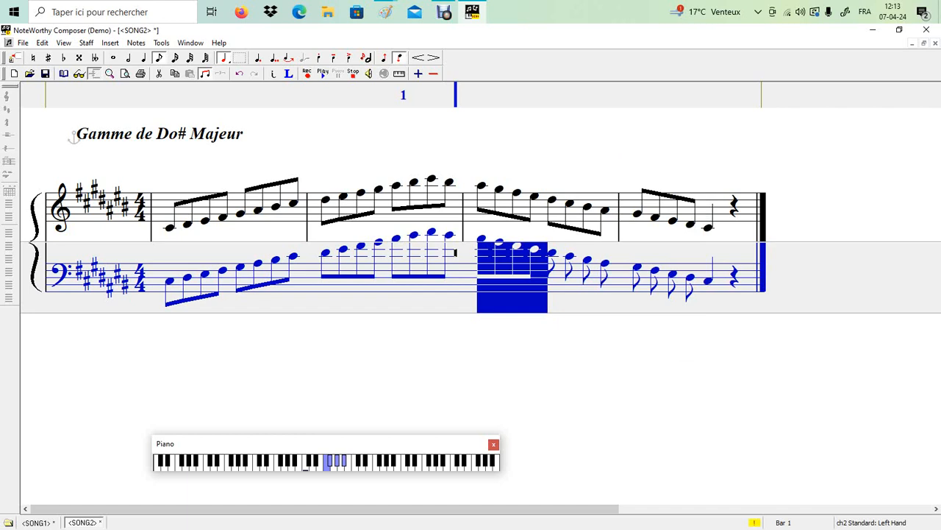
pyautogui.moveTo(626, 260); pyautogui.dragTo(545, 259)
pyautogui.rightClick(591, 269)
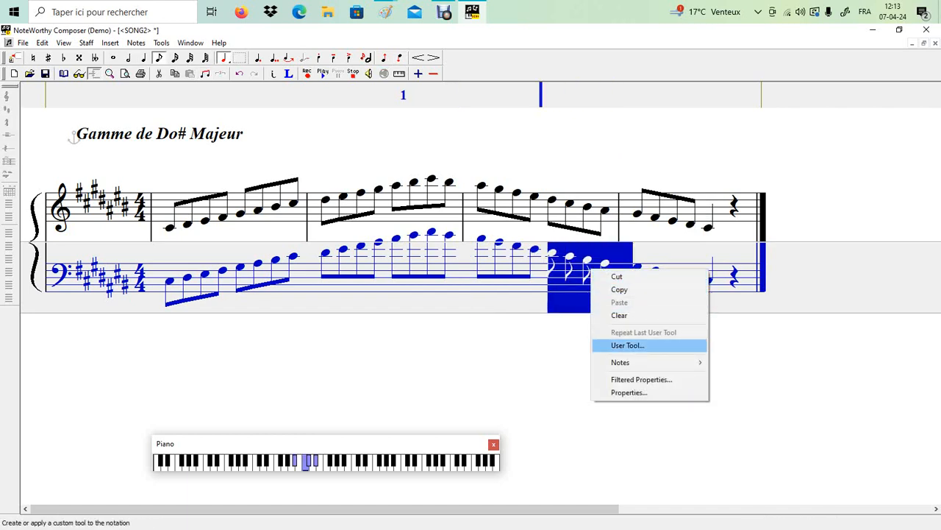
pyautogui.moveTo(625, 362)
pyautogui.click(735, 169)
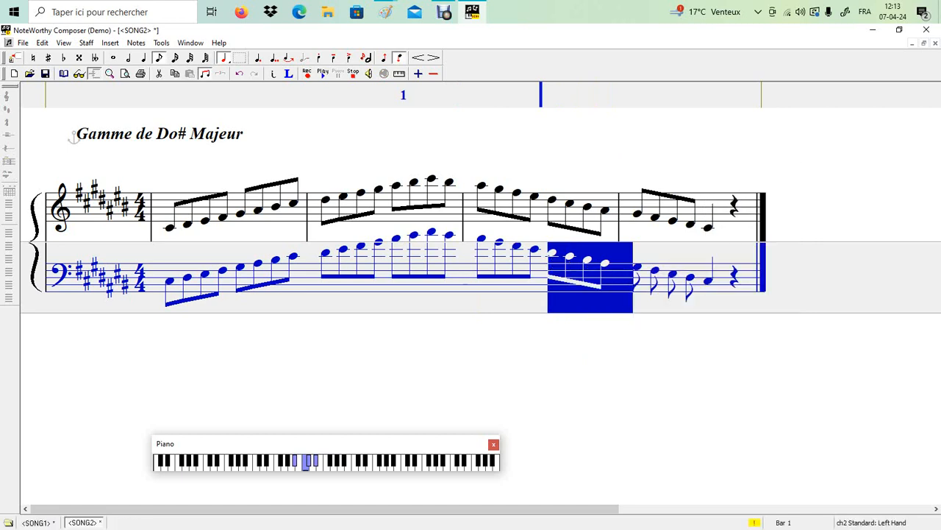
# Step: Beam the final four bass eighth notes, leaving the closing rest unbeamed
pyautogui.moveTo(725, 278); pyautogui.dragTo(635, 277)
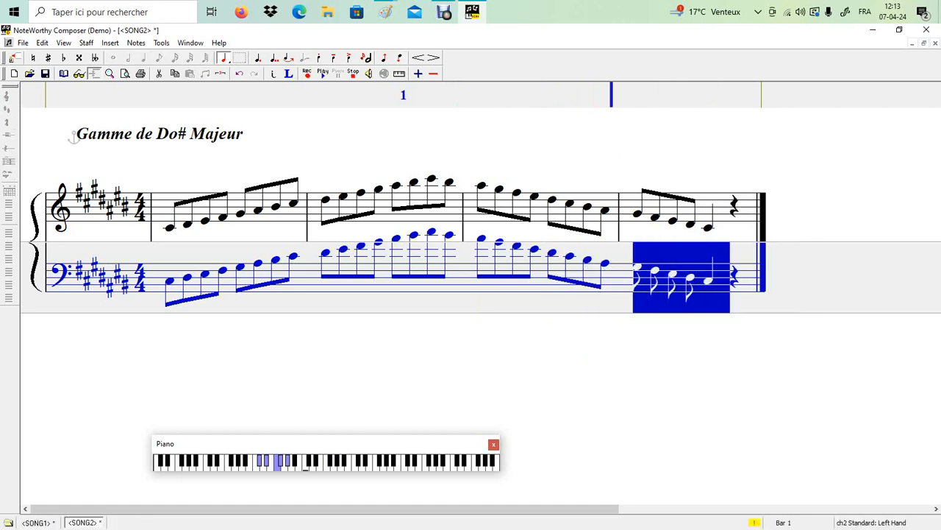
pyautogui.rightClick(675, 276)
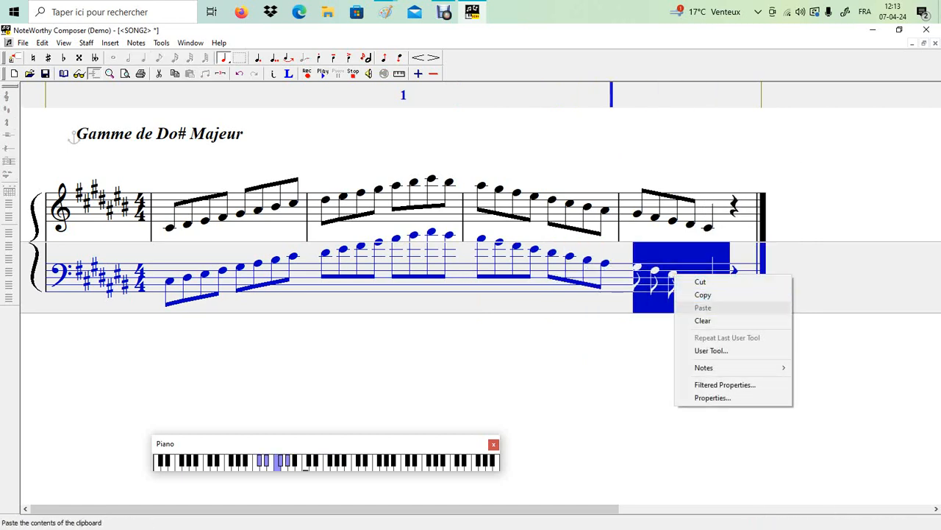
pyautogui.moveTo(706, 367)
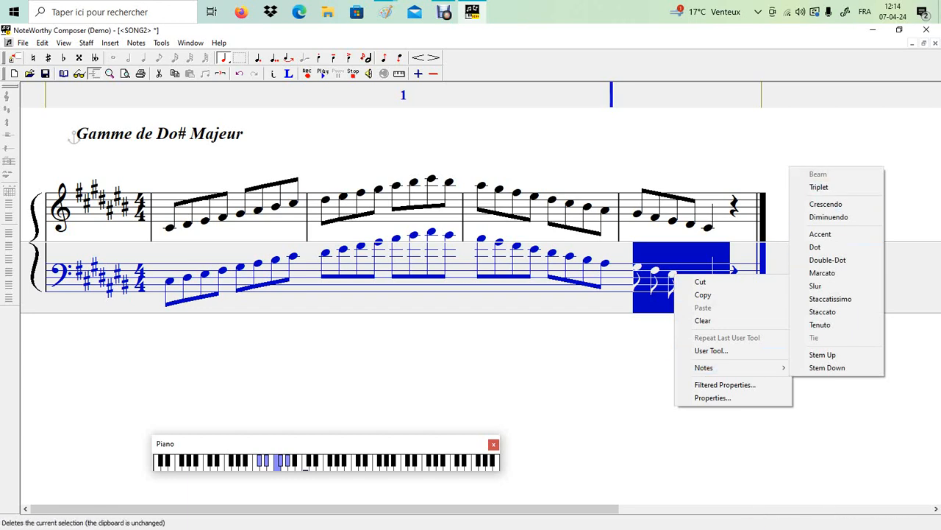
pyautogui.click(594, 309)
pyautogui.moveTo(616, 274); pyautogui.dragTo(701, 275)
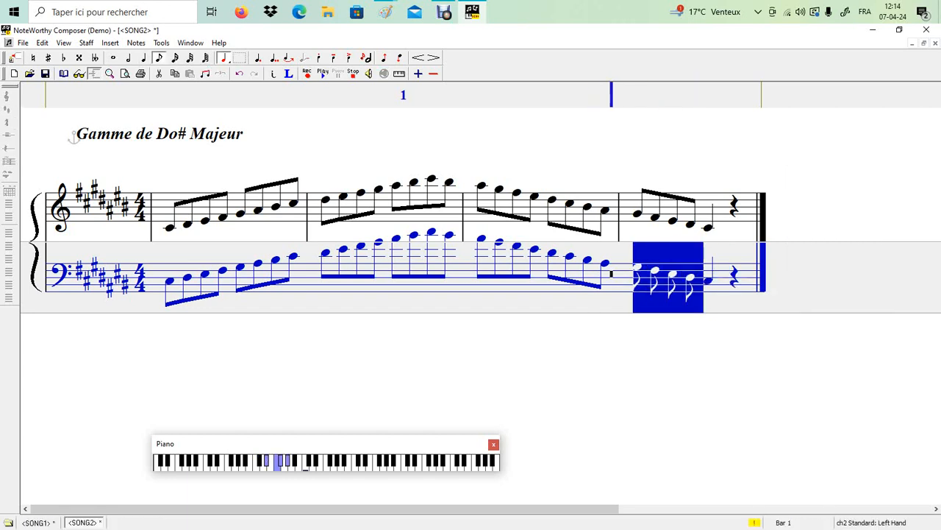
pyautogui.rightClick(664, 287)
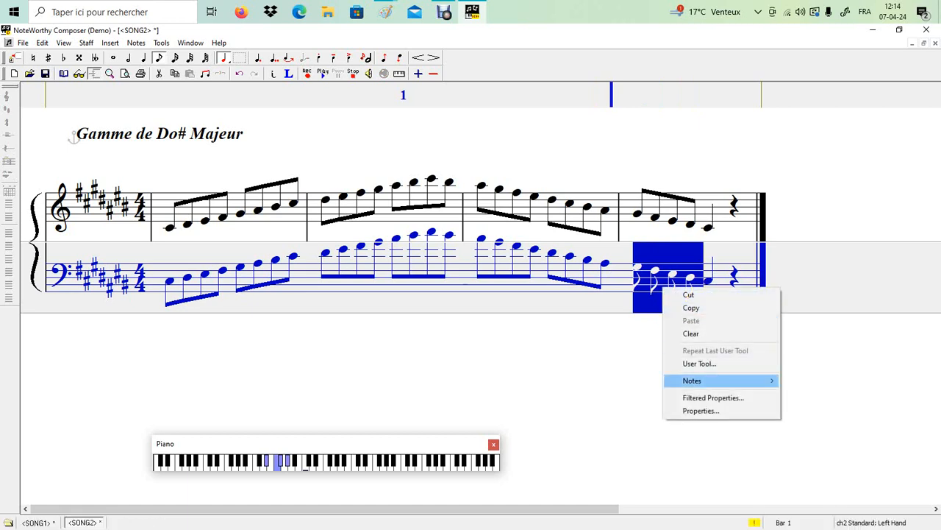
pyautogui.click(806, 187)
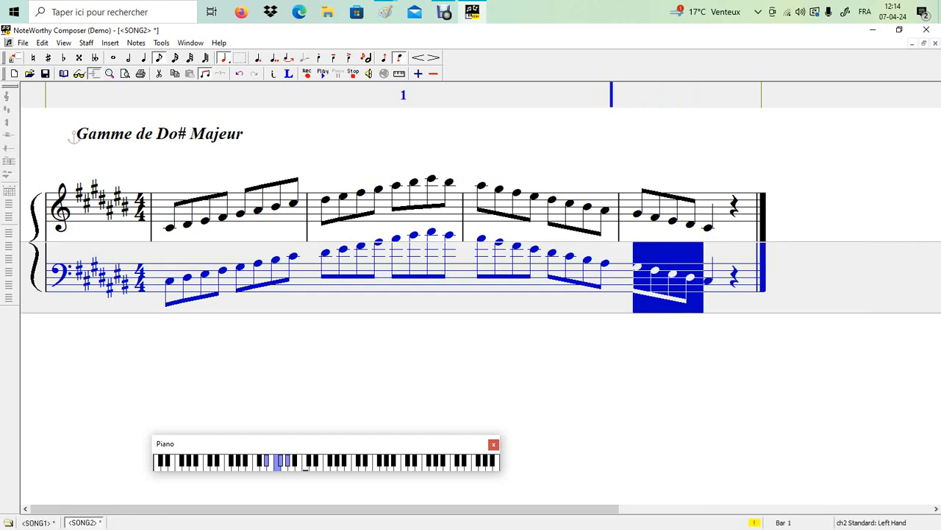
pyautogui.click(164, 278)
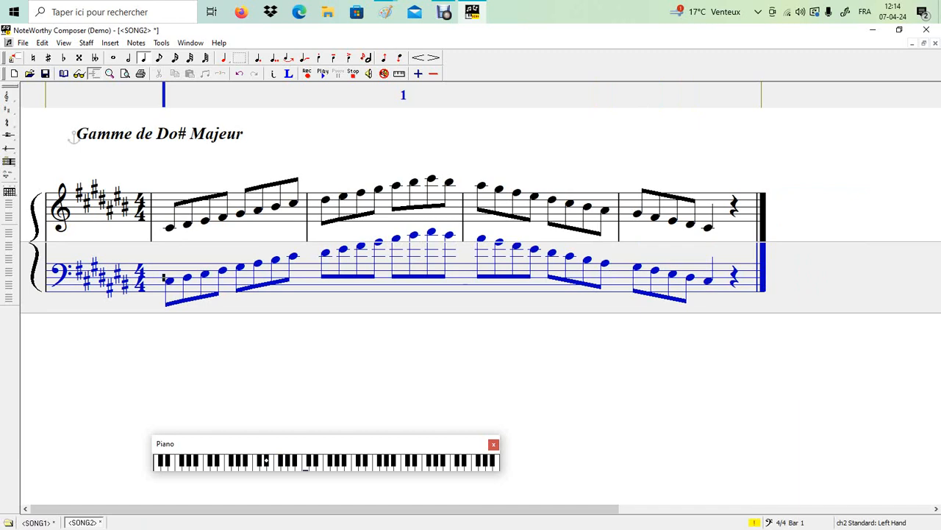
# Step: Insert bass-staff bar lines at its start and after bass bars 1, 2 and 3
pyautogui.hotkey('alt', 'i')
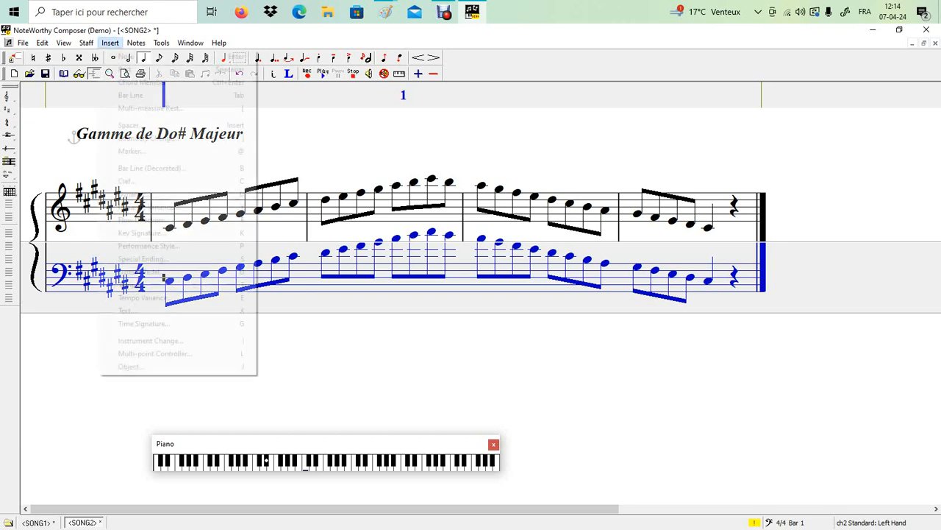
pyautogui.press('Down')
pyautogui.press('Down')
pyautogui.press('Down')
pyautogui.press('Return')
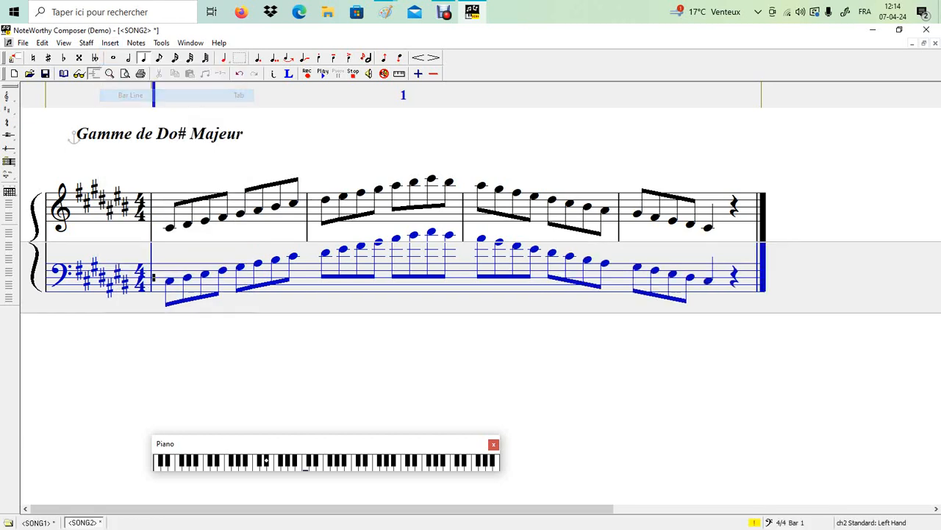
pyautogui.click(299, 269)
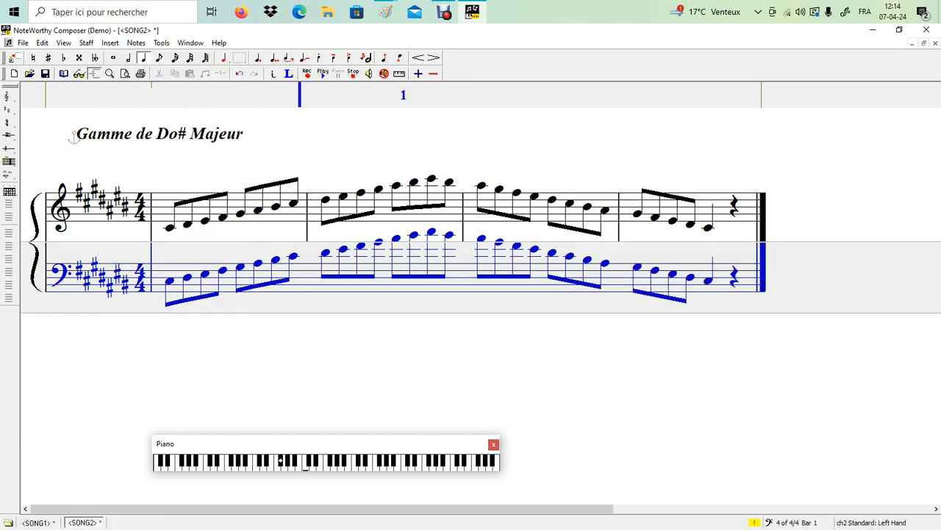
pyautogui.press('|')
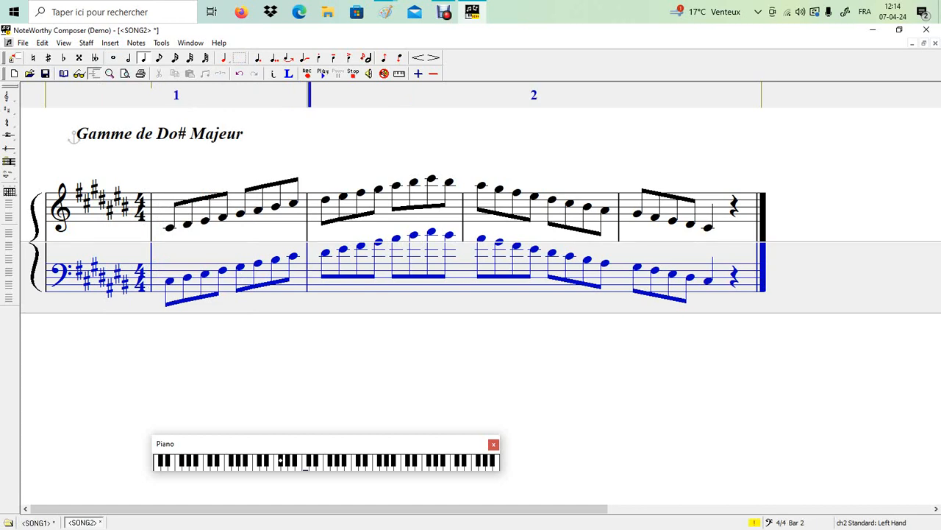
pyautogui.click(455, 267)
pyautogui.press('Tab')
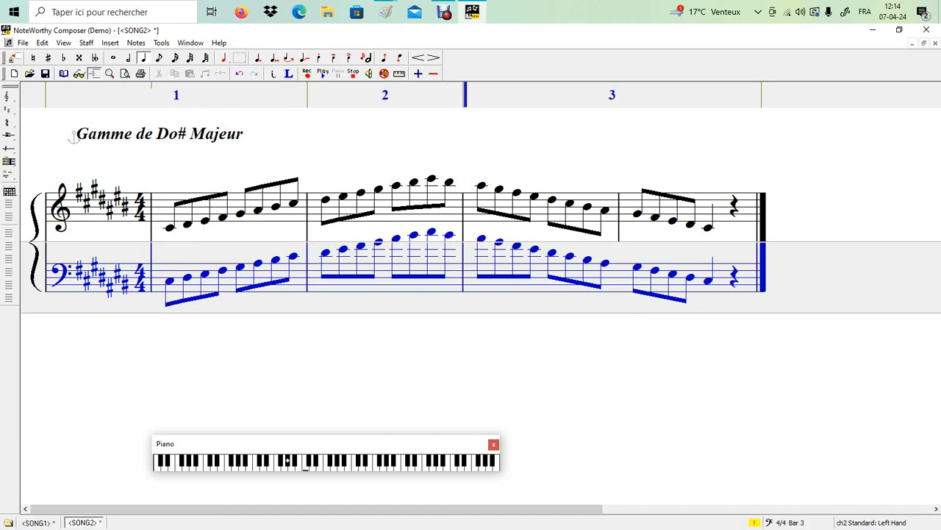
pyautogui.click(611, 270)
pyautogui.press('|')
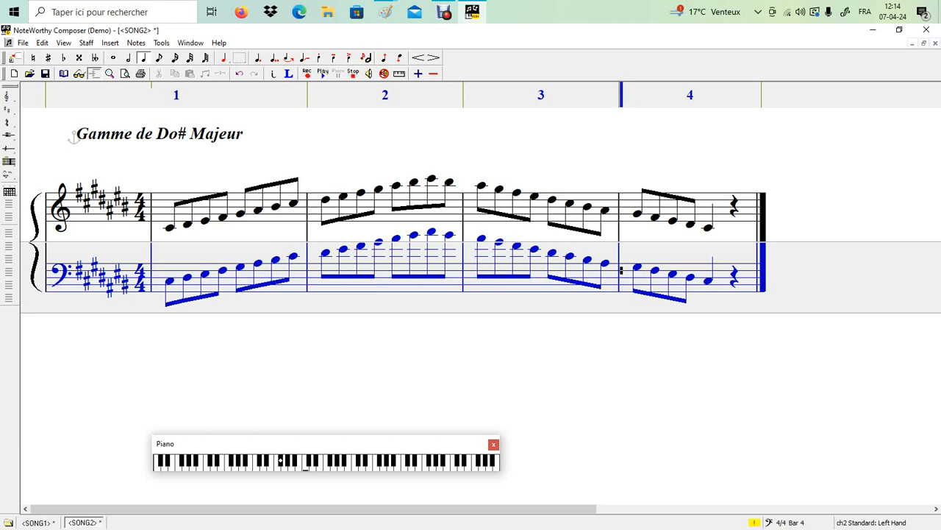
# Step: Insert a Section Close decorated bar line at the end of the treble staff
pyautogui.click(741, 218)
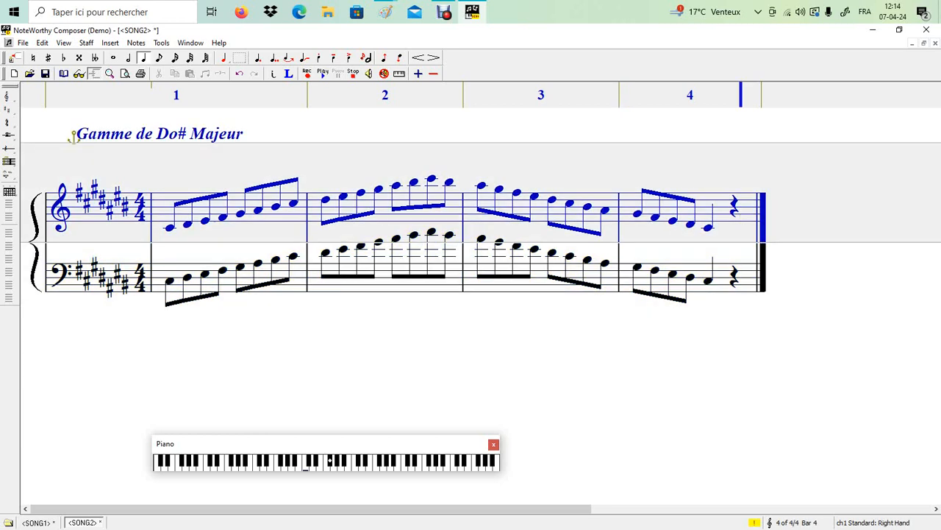
pyautogui.click(110, 42)
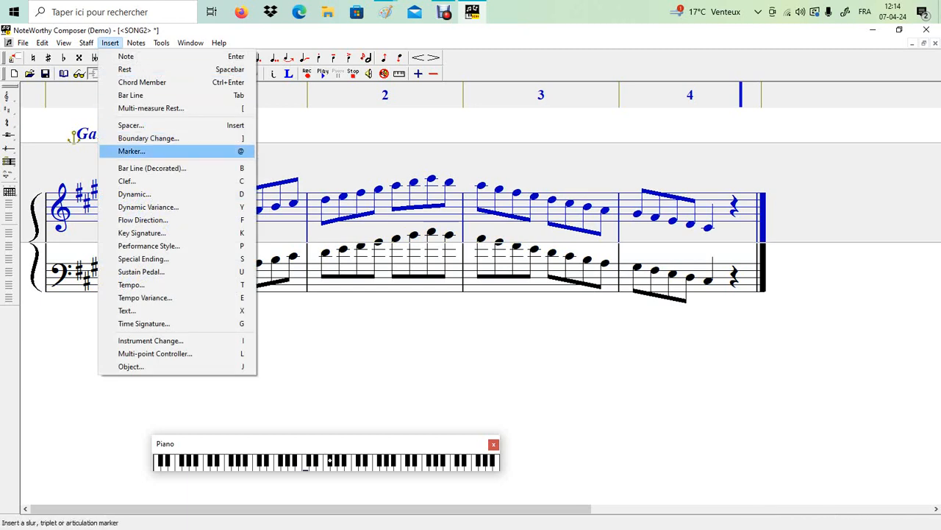
pyautogui.click(150, 167)
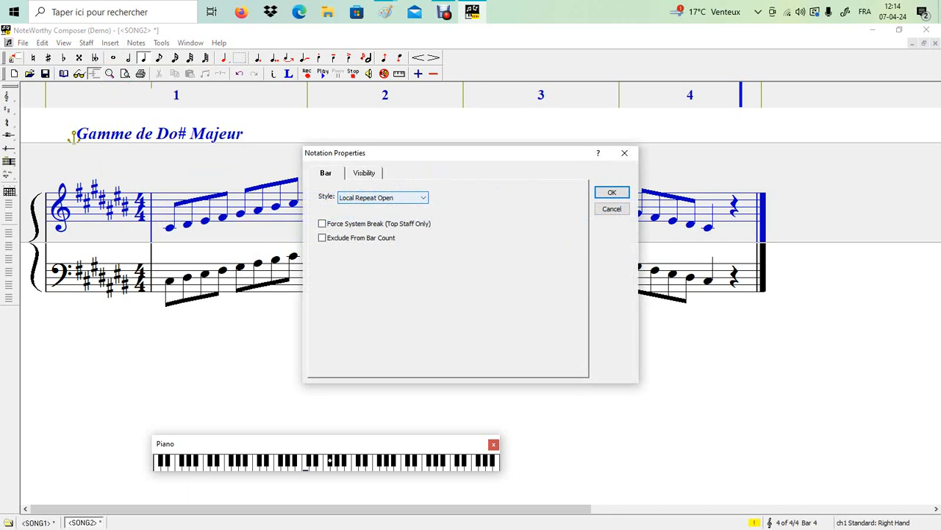
pyautogui.click(423, 197)
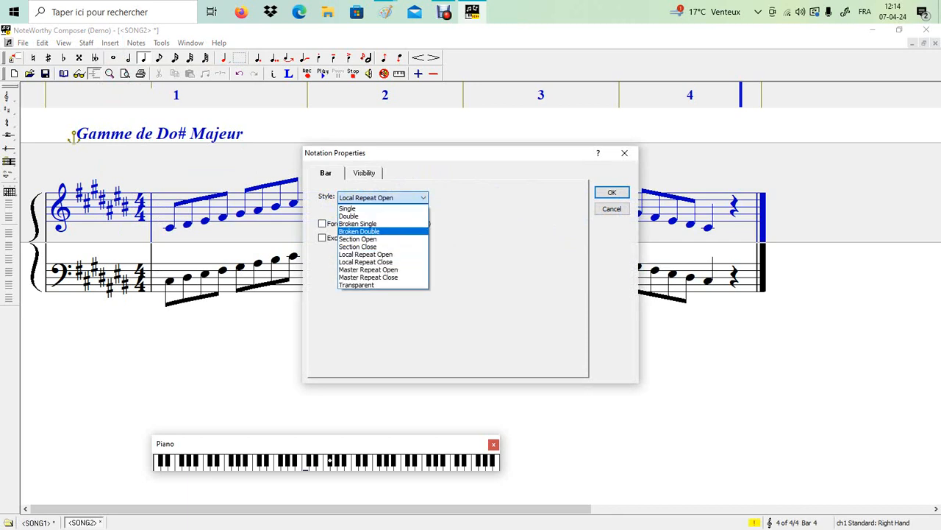
pyautogui.click(357, 246)
pyautogui.press('Return')
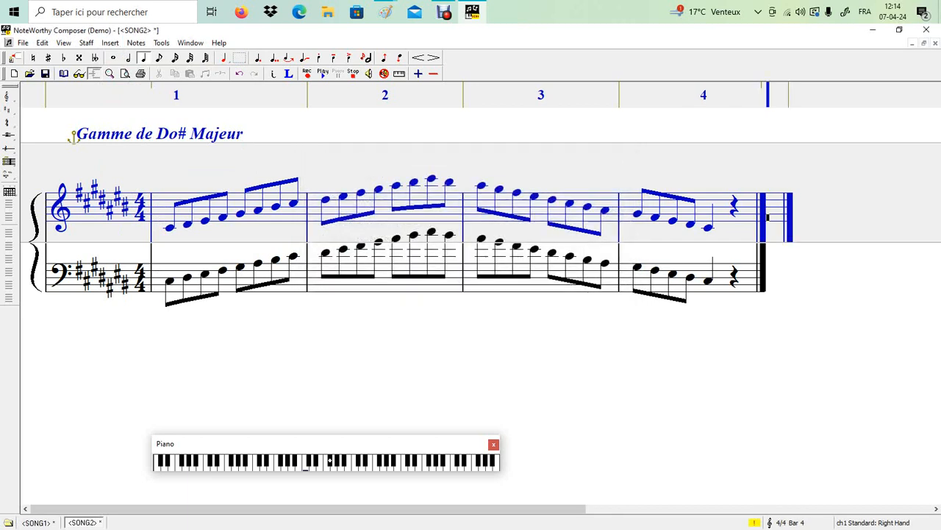
# Step: Review the decorated bar line settings, then delete the Section Close double bar
pyautogui.click(741, 221)
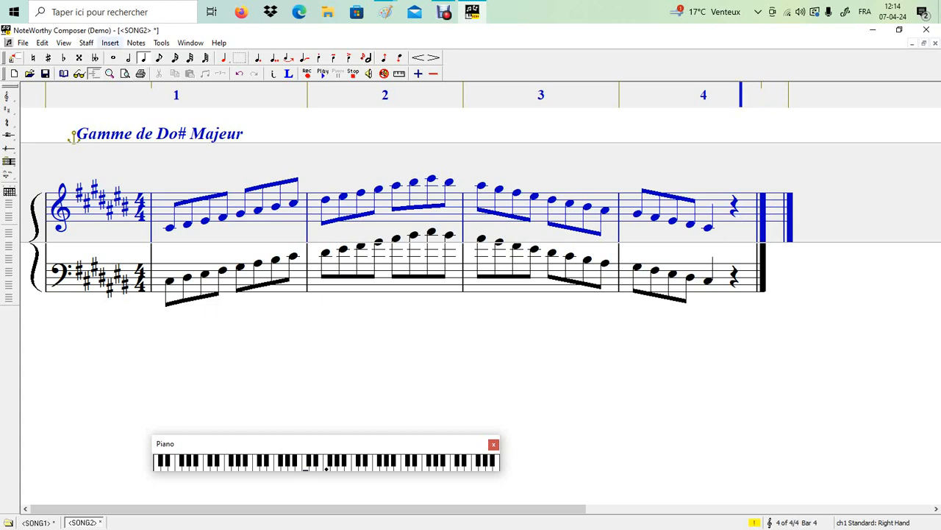
pyautogui.click(110, 43)
pyautogui.click(151, 167)
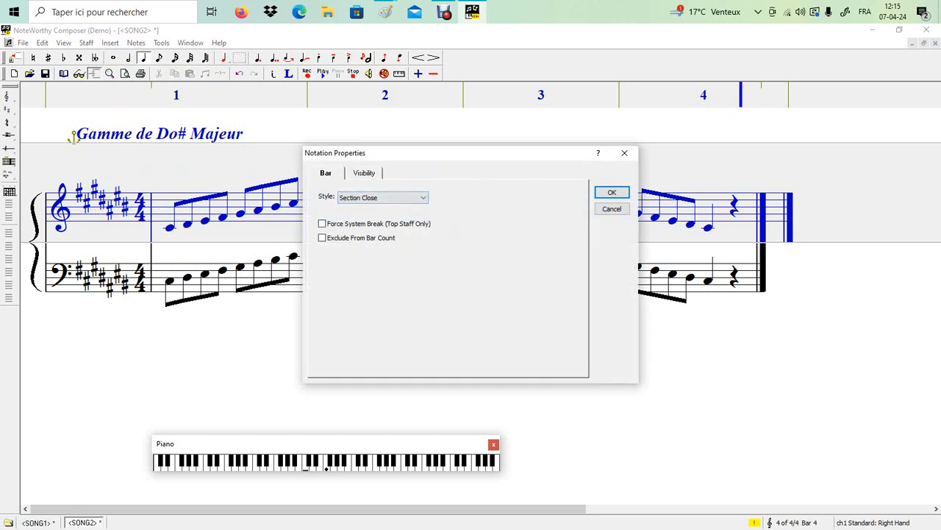
pyautogui.press('Return')
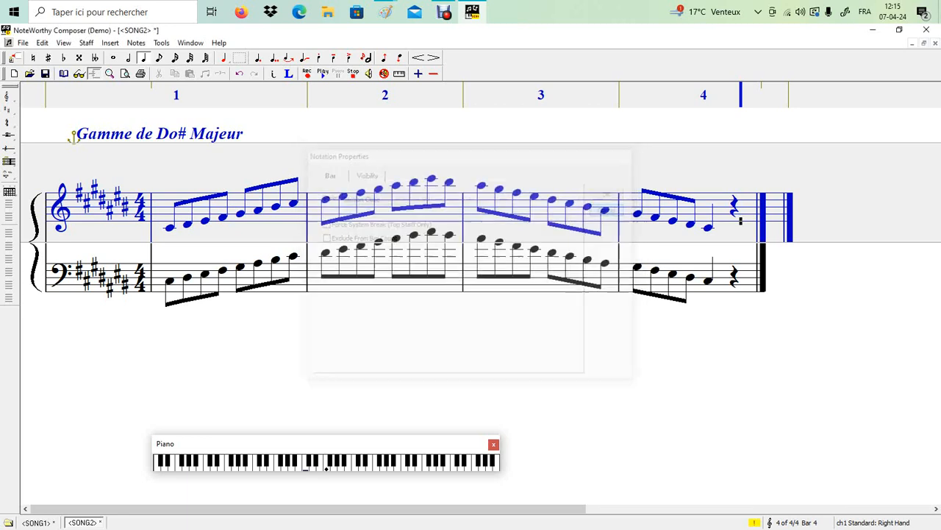
pyautogui.click(768, 218)
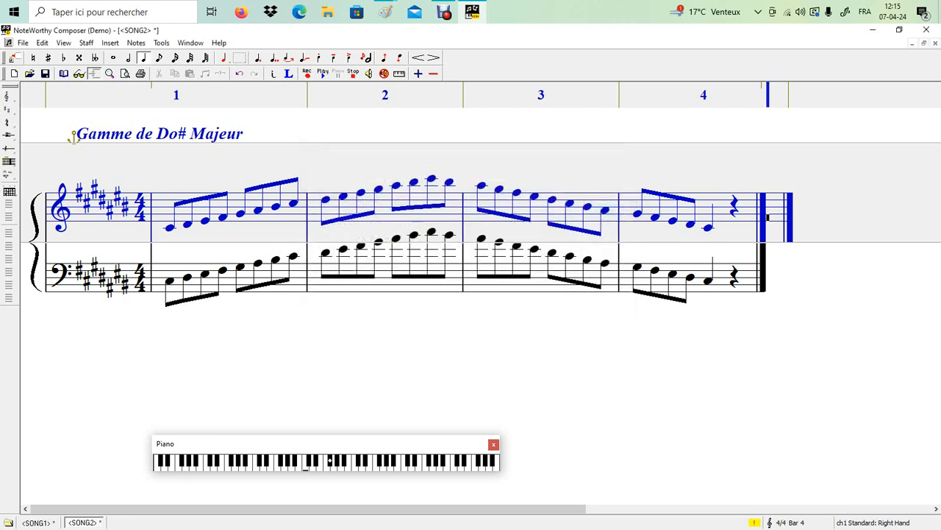
pyautogui.press('BackSpace')
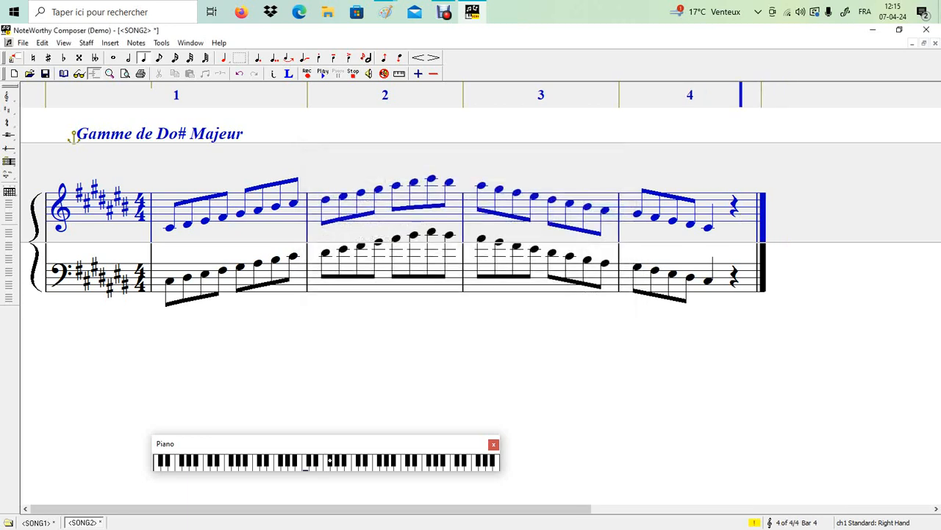
# Step: End treble bar 4 with a Local Repeat Close bar line with repeat count 2
pyautogui.click(110, 42)
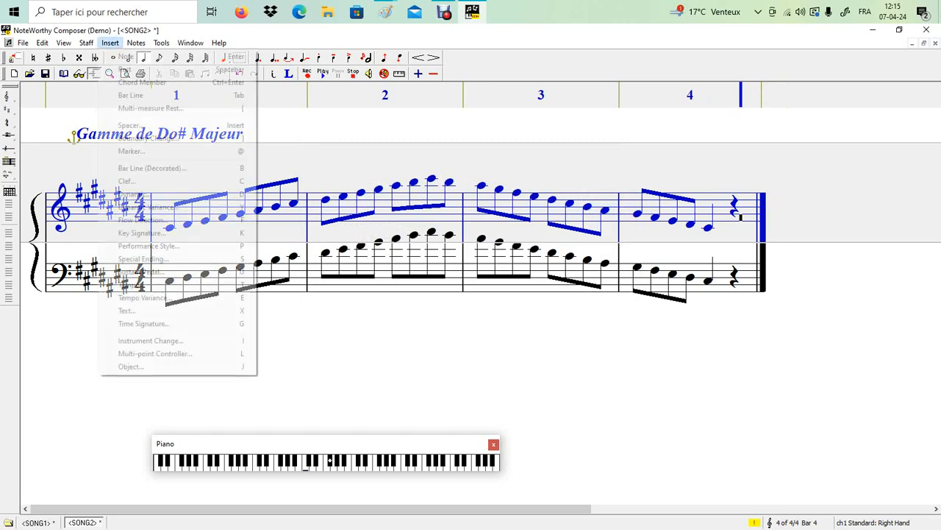
pyautogui.press('Return')
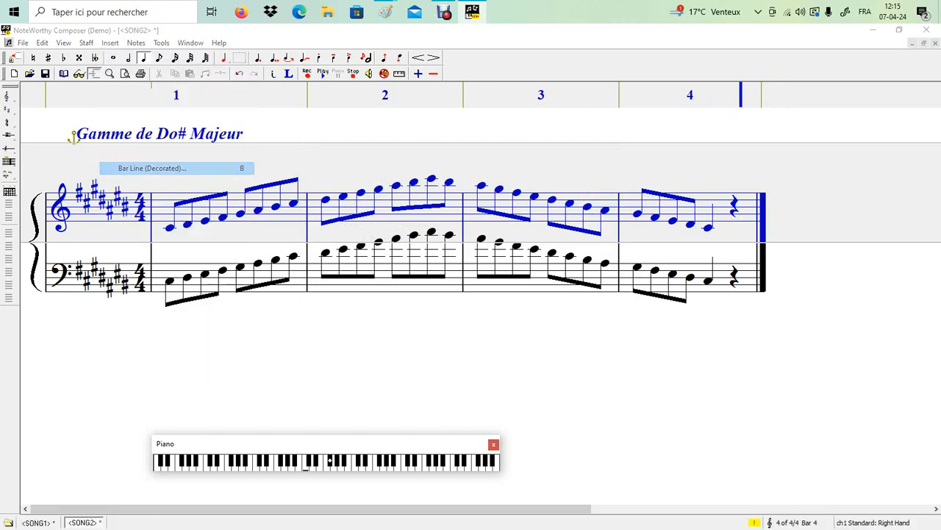
pyautogui.click(422, 197)
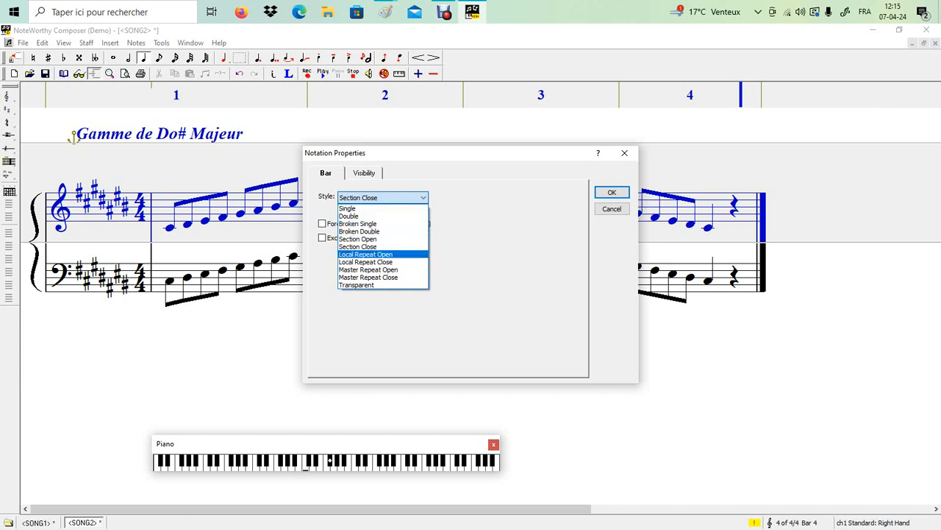
pyautogui.press('Down')
pyautogui.press('Return')
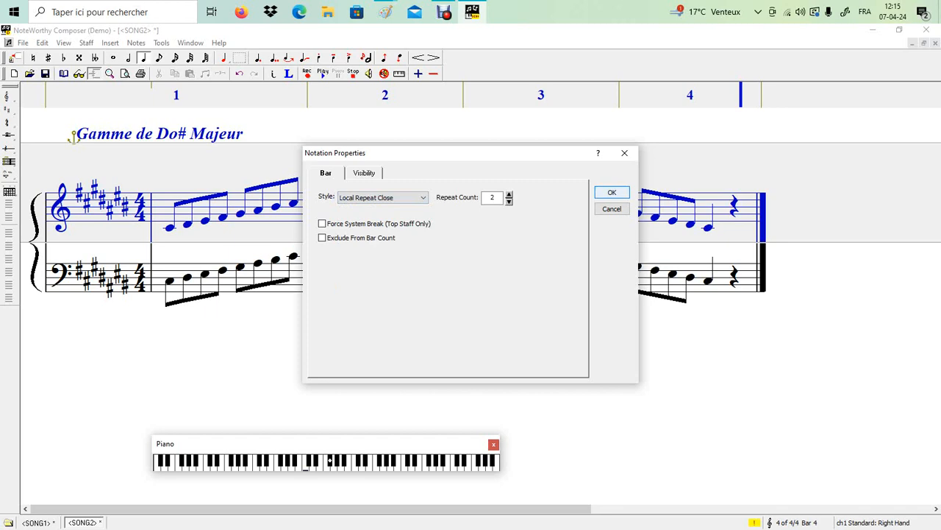
pyautogui.press('Return')
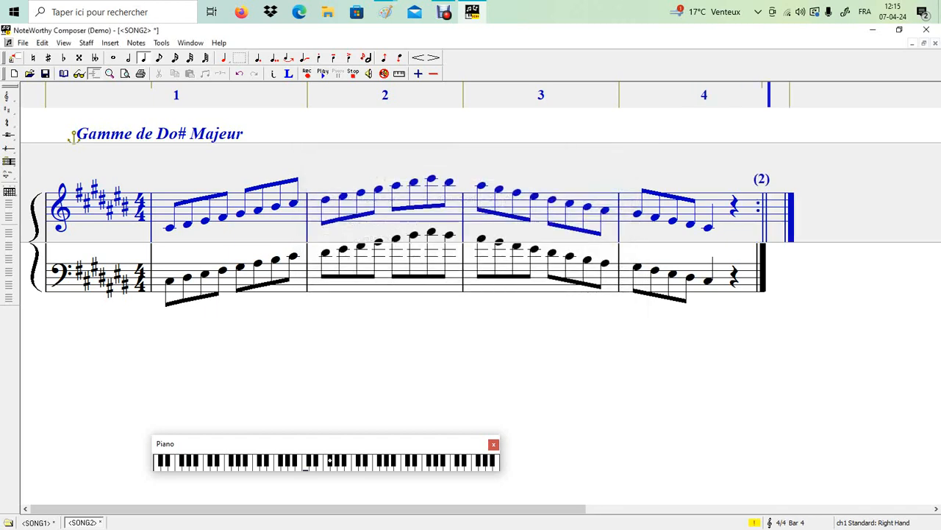
pyautogui.hotkey('ctrl', 'Down')
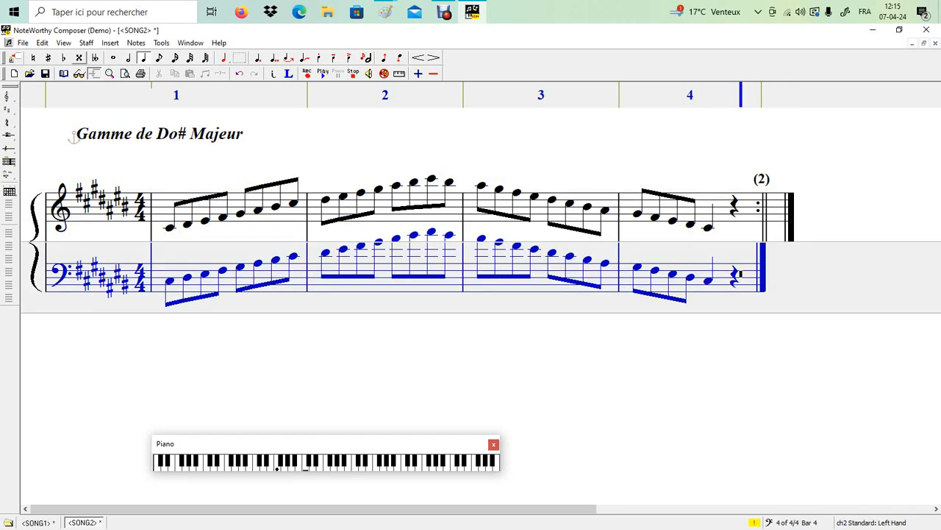
# Step: Add a Local Repeat Close decorated bar line at the end of the bass staff
pyautogui.click(111, 42)
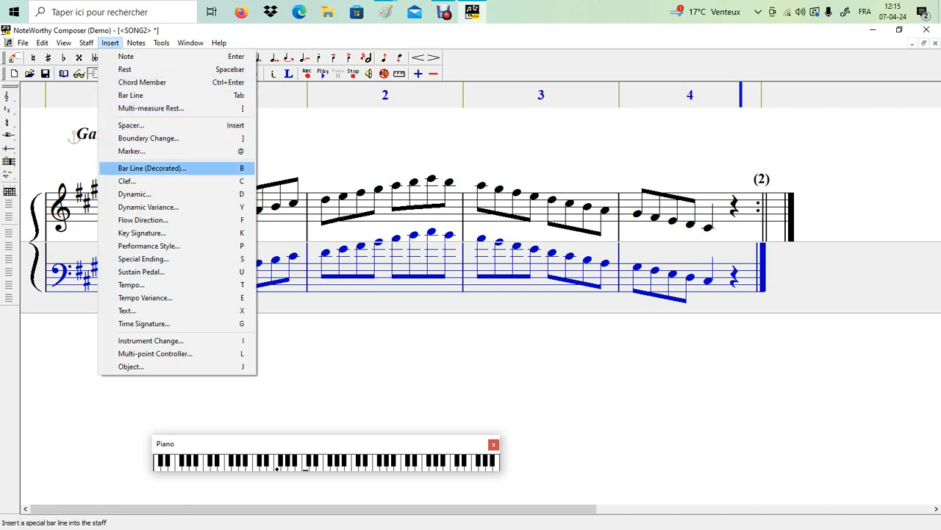
pyautogui.press('Return')
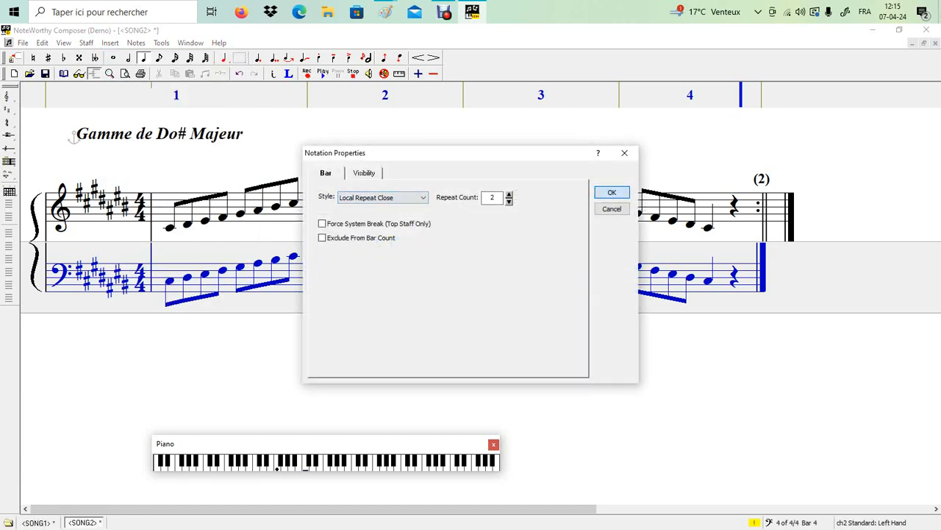
pyautogui.press('Return')
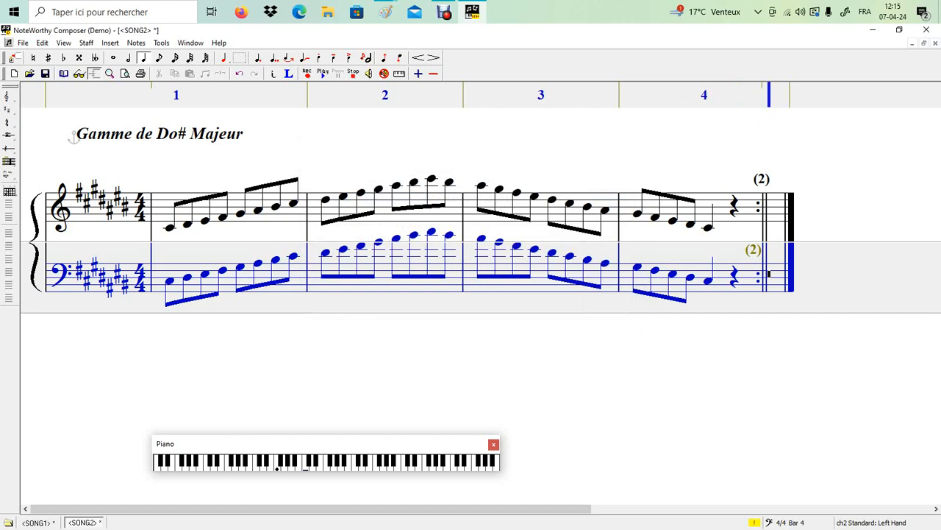
# Step: Play the score back from the start of bar 1 in the treble staff
pyautogui.click(153, 214)
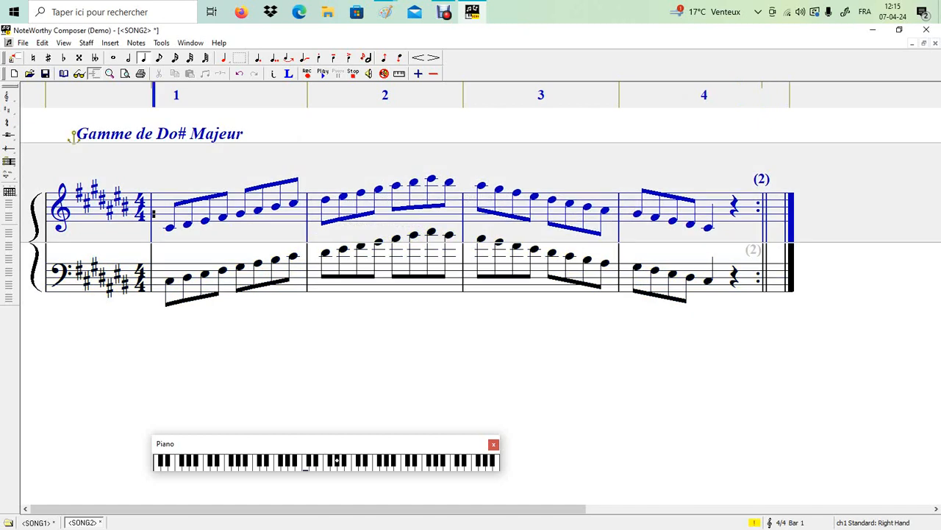
pyautogui.press('space')
pyautogui.moveTo(385, 12)
pyautogui.click(441, 73)
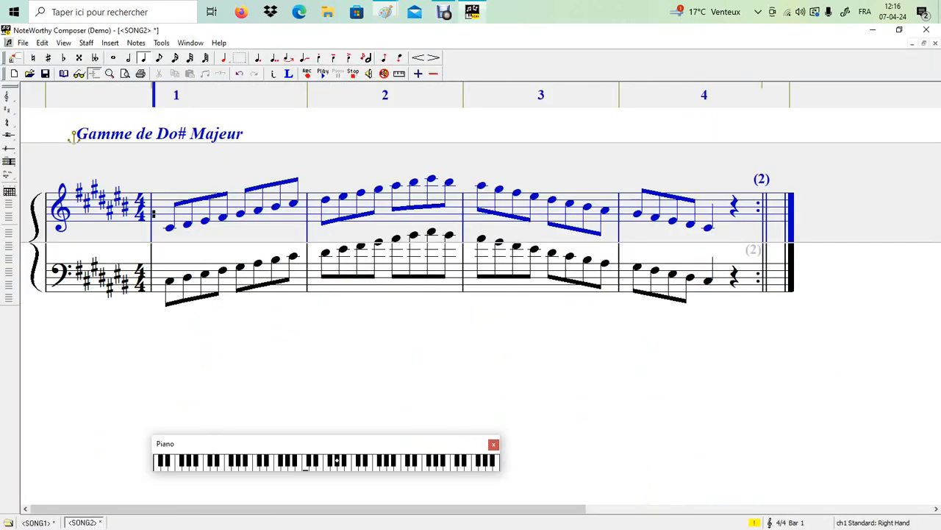
pyautogui.click(473, 12)
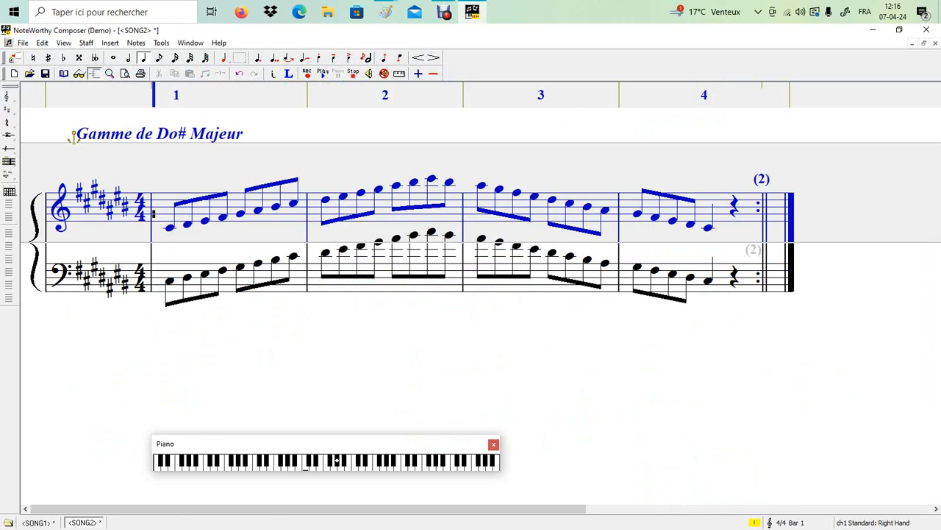
# Step: Raise the treble repeat-close bar line's repeat count to 4, then play from bar 1
pyautogui.hotkey('ctrl', 'End')
pyautogui.hotkey('shift', 'Left')
pyautogui.rightClick(773, 212)
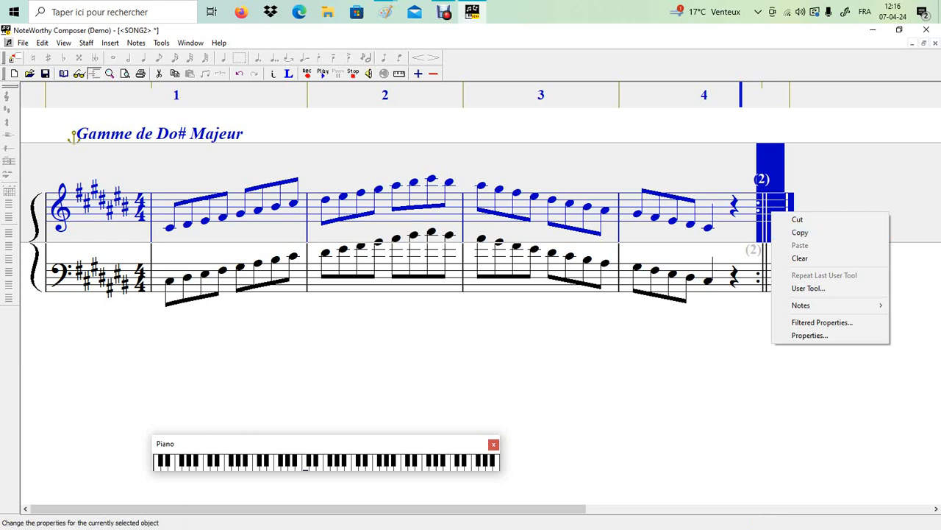
pyautogui.click(810, 334)
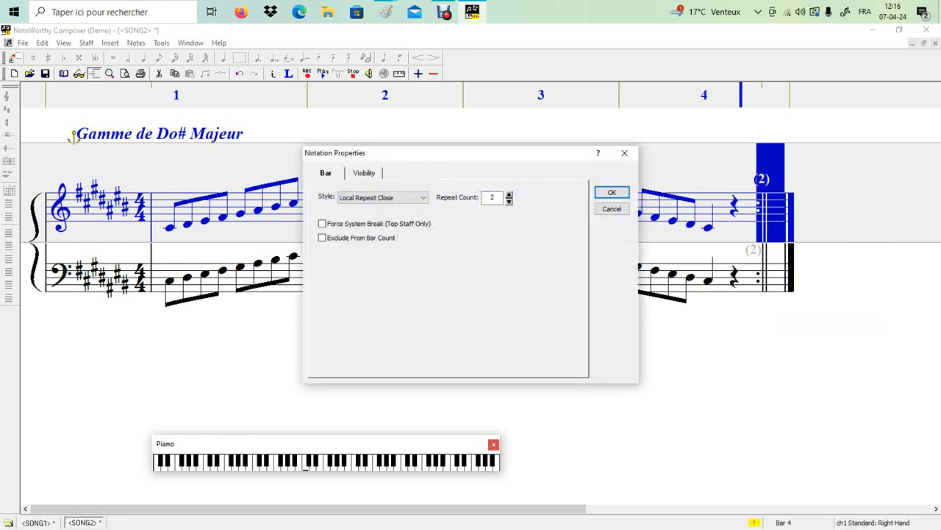
pyautogui.click(509, 194)
pyautogui.click(509, 194)
pyautogui.press('Return')
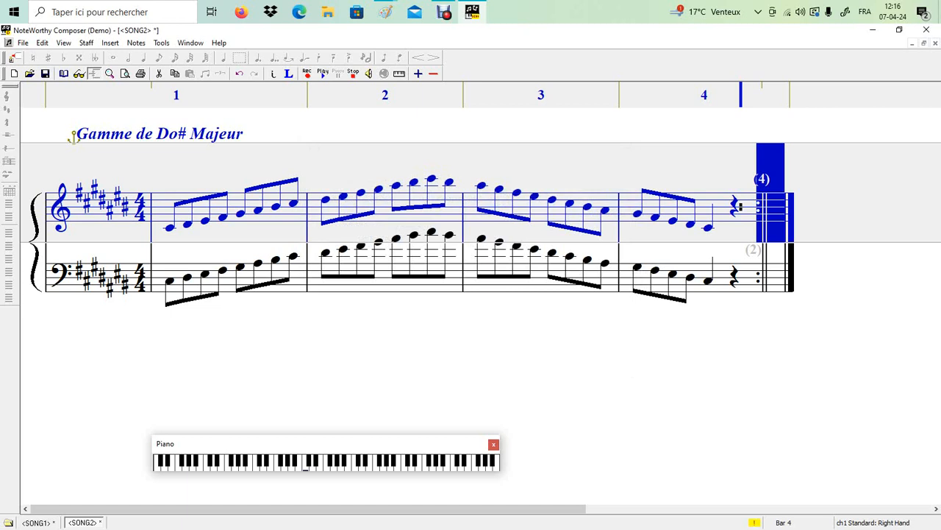
pyautogui.press('Home')
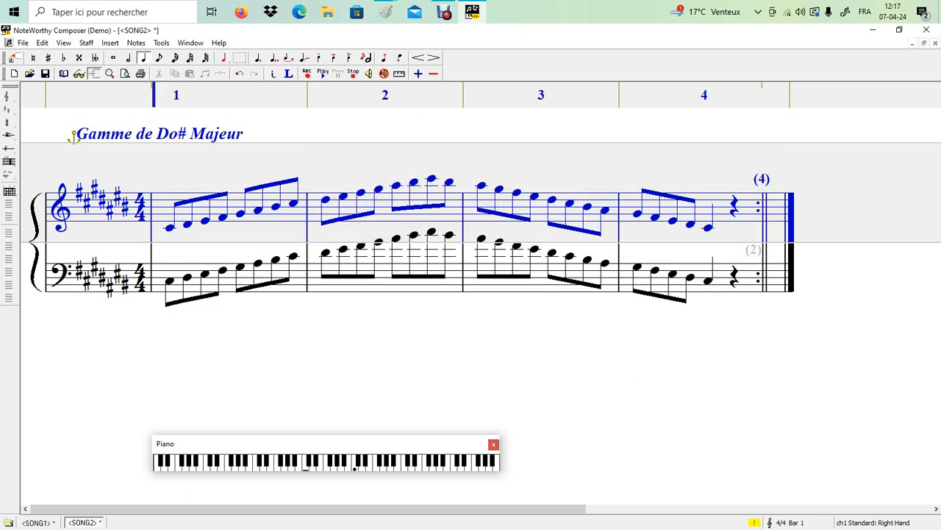
pyautogui.press('space')
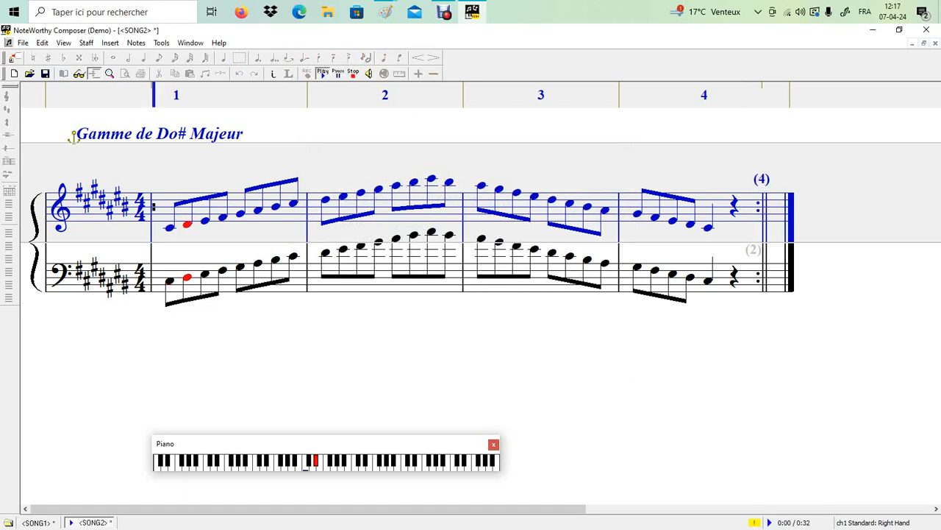
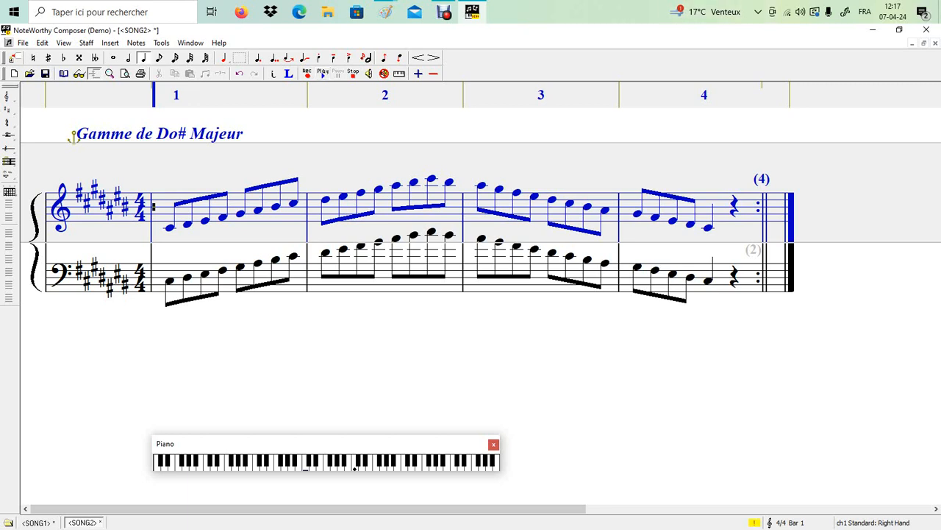
# Step: Change the treble staff's closing repeat bar line count from 4 to 5, then select the bass staff's closing repeat bar line
pyautogui.hotkey('ctrl', 'End')
pyautogui.hotkey('shift', 'Left')
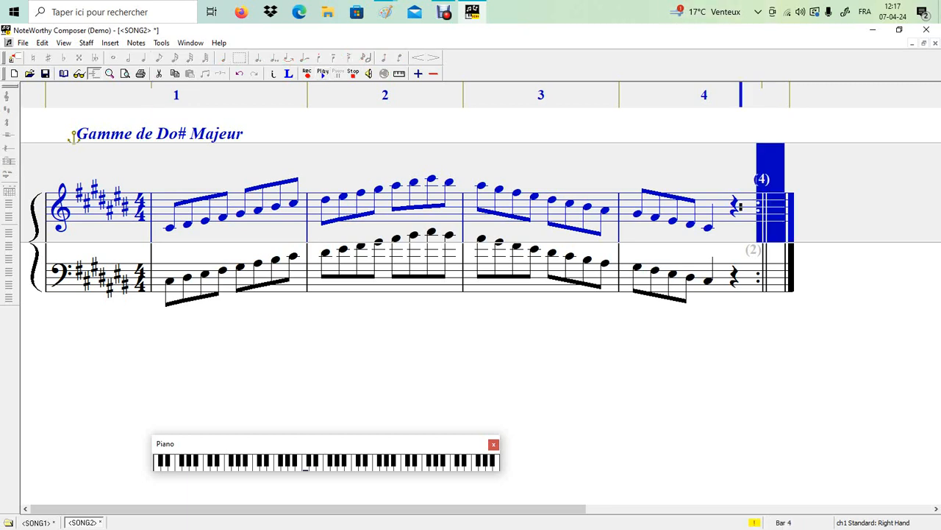
pyautogui.rightClick(760, 208)
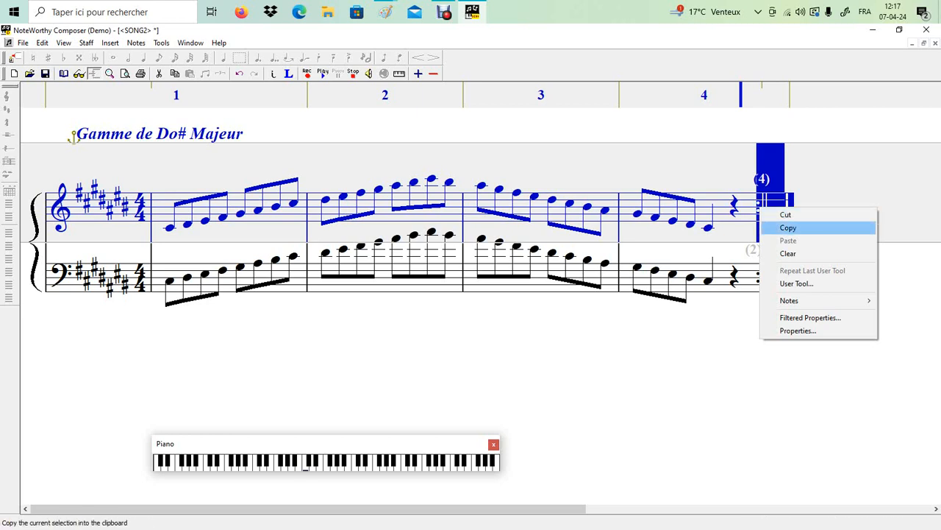
pyautogui.click(798, 331)
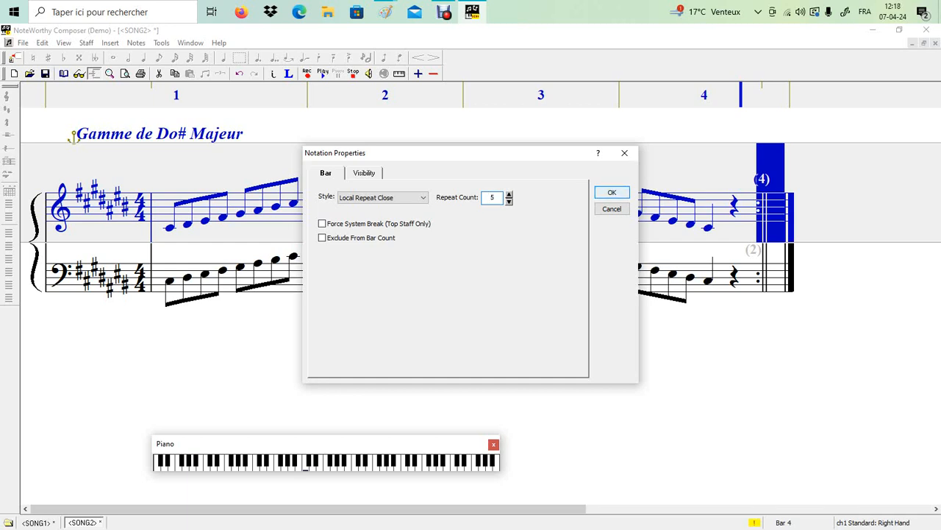
pyautogui.press('Return')
pyautogui.click(769, 262)
pyautogui.hotkey('shift', 'Left')
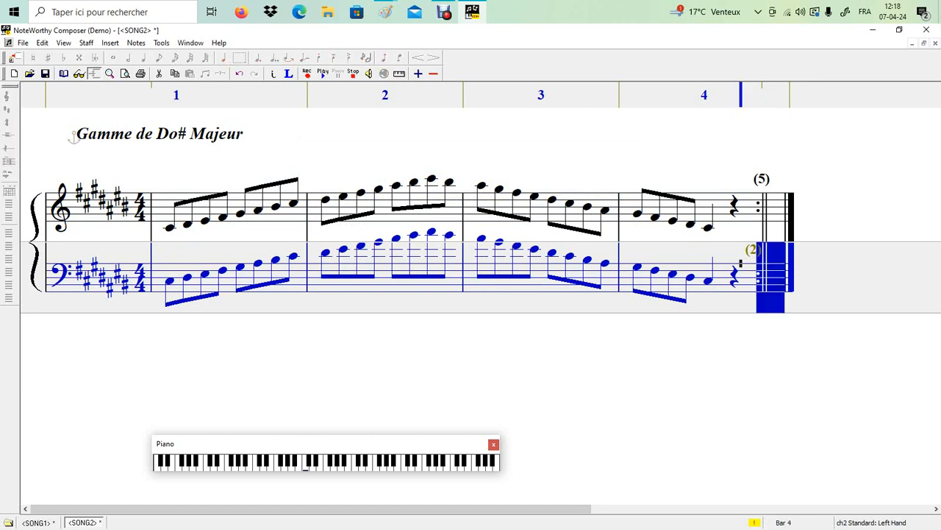
# Step: Raise the bass repeat-close bar line's count from 2 to 3, then play back from treble bar 1
pyautogui.rightClick(765, 264)
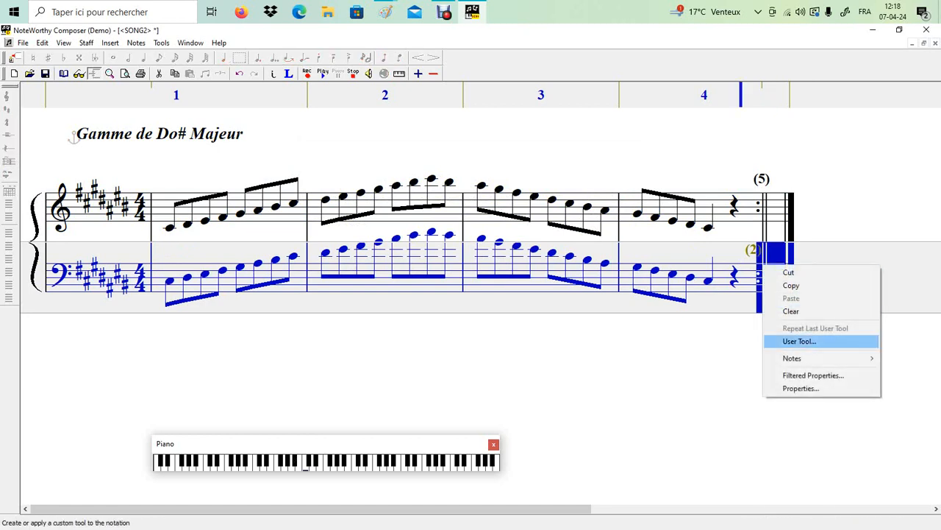
pyautogui.click(801, 387)
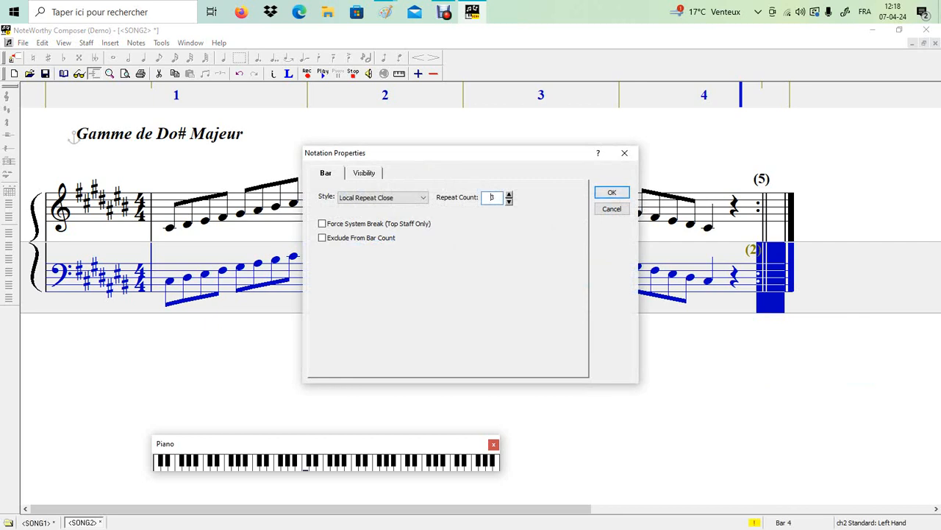
pyautogui.press('Return')
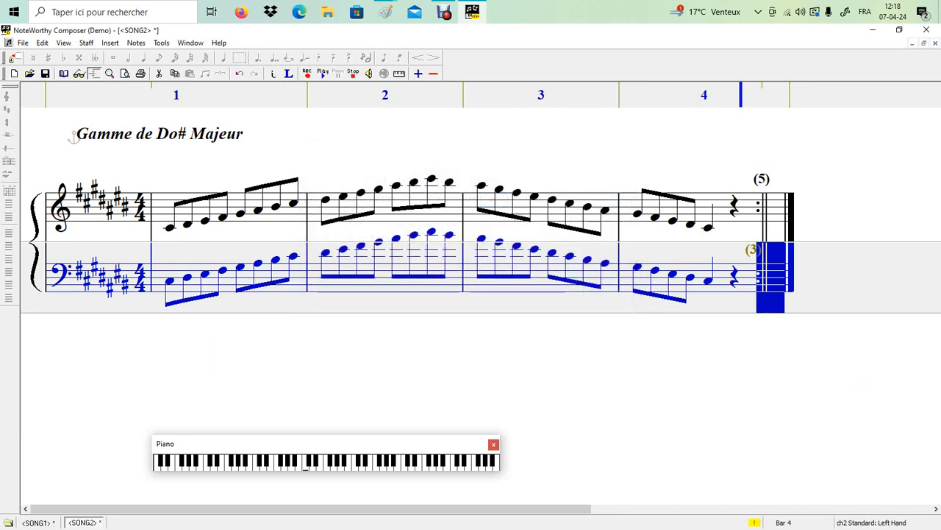
pyautogui.click(155, 220)
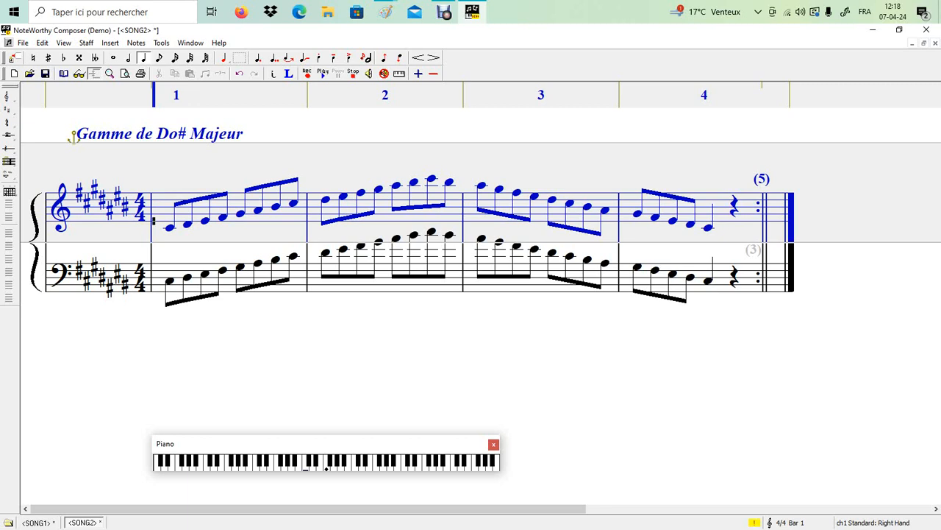
pyautogui.press('space')
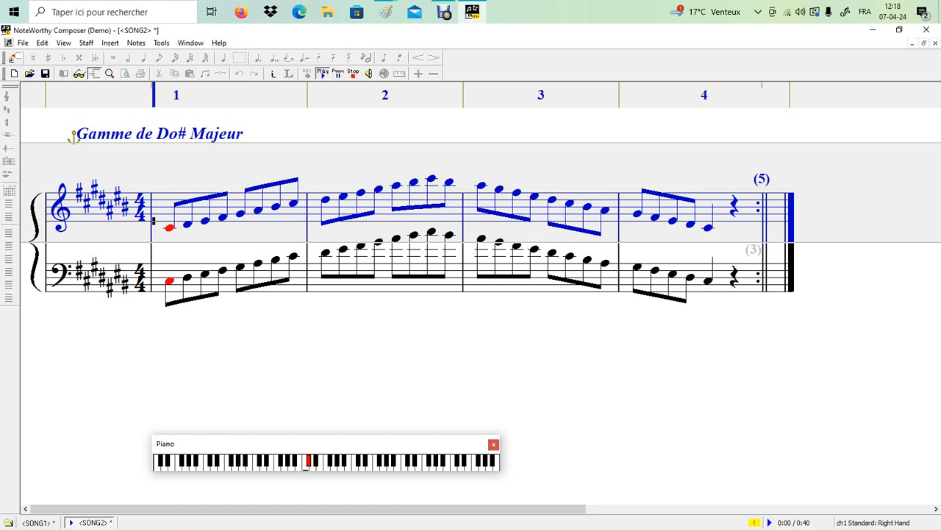